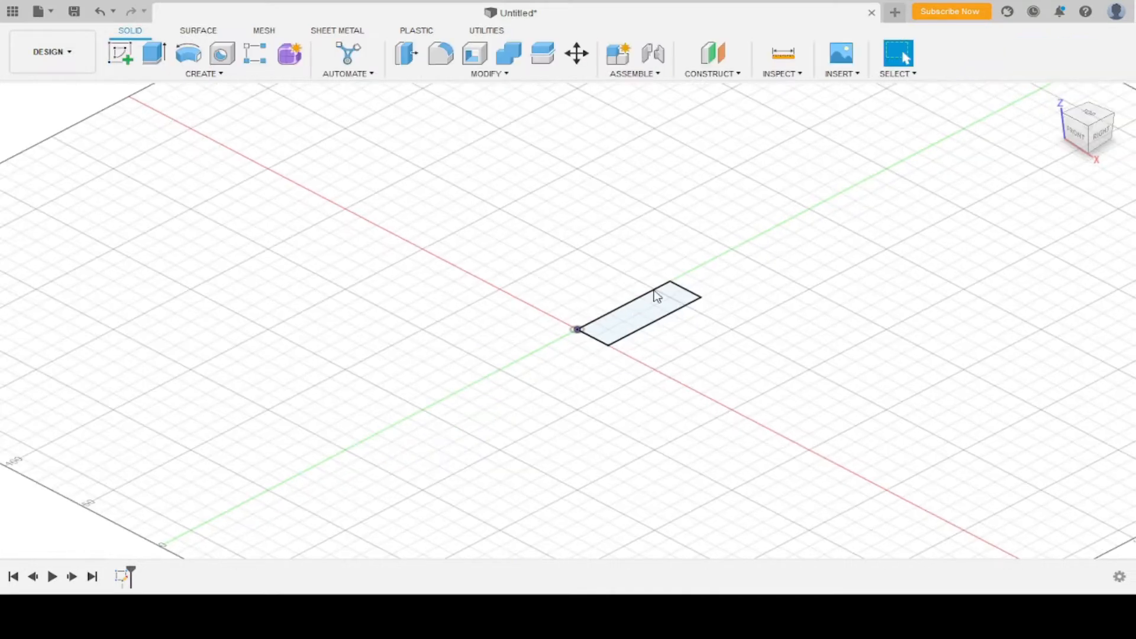
# Extrude the rectangular sketch profile upward into a thin plate.
pyautogui.click(626, 317)
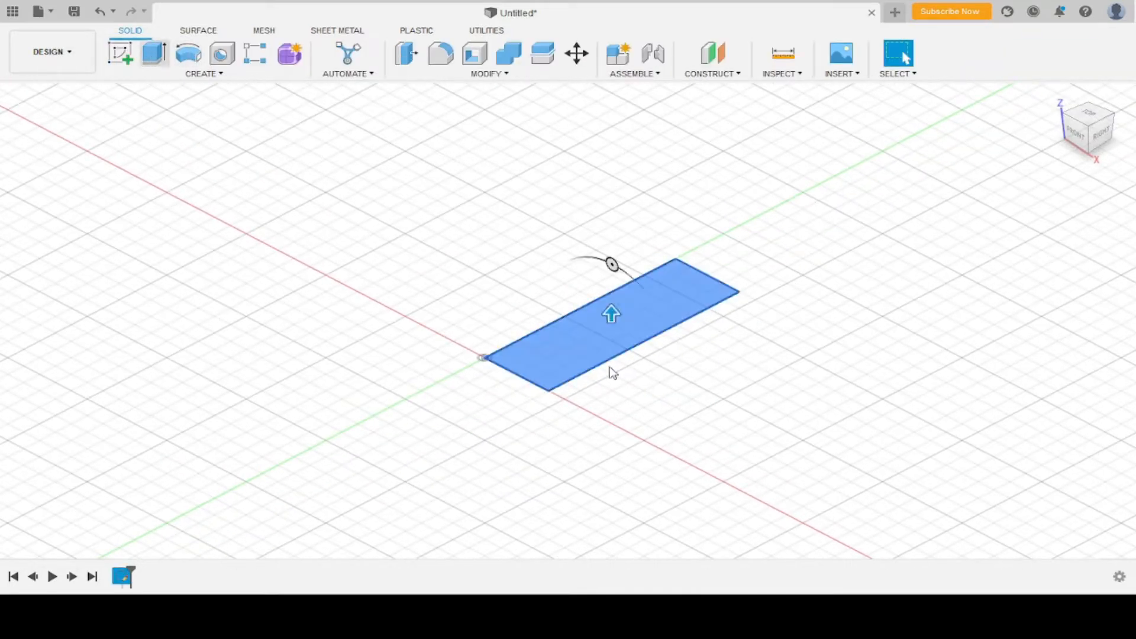
pyautogui.write('5')
pyautogui.press('Return')
pyautogui.scroll(1, 588, 342)
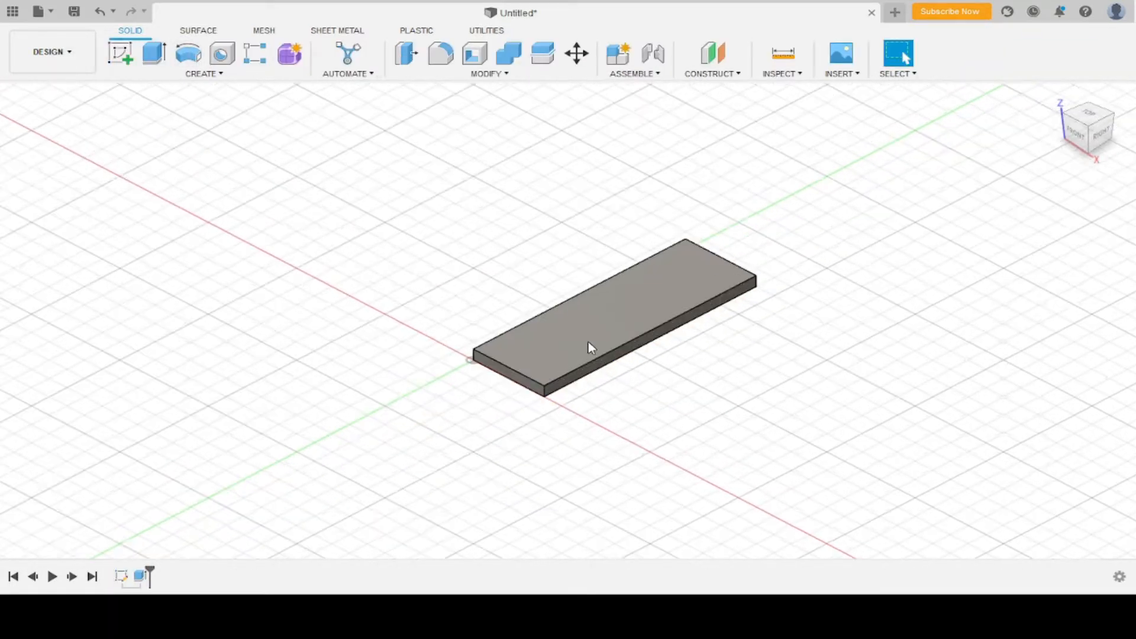
# Start a sketch on the plate's top face and draw a 1 mm line inward from the short edge near the corner.
pyautogui.click(120, 53)
pyautogui.click(659, 279)
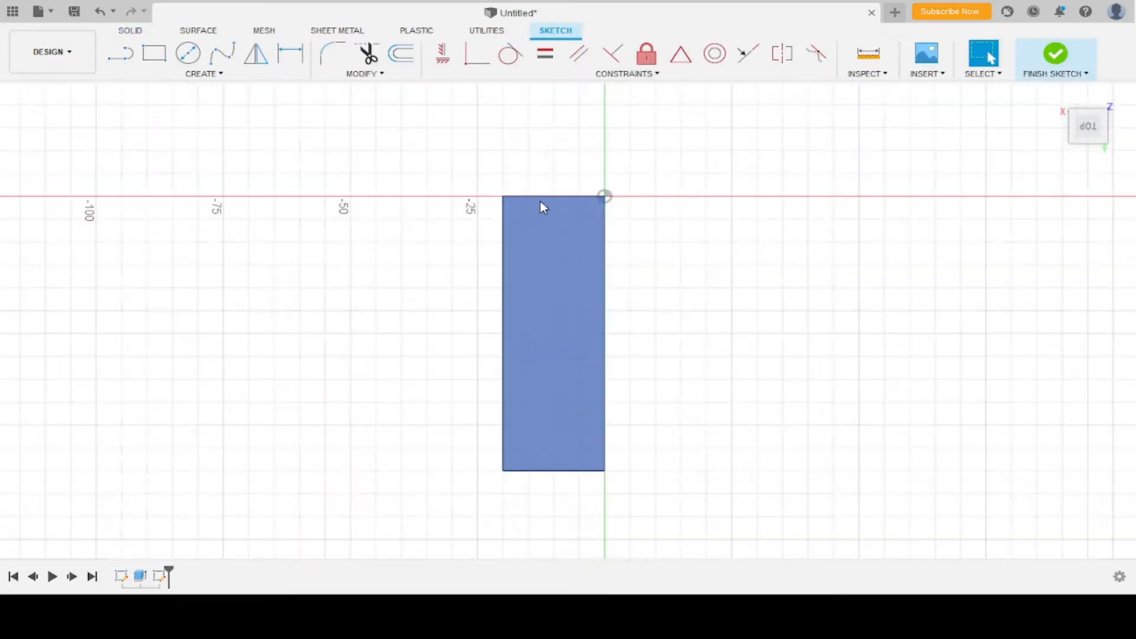
pyautogui.scroll(8, 541, 204)
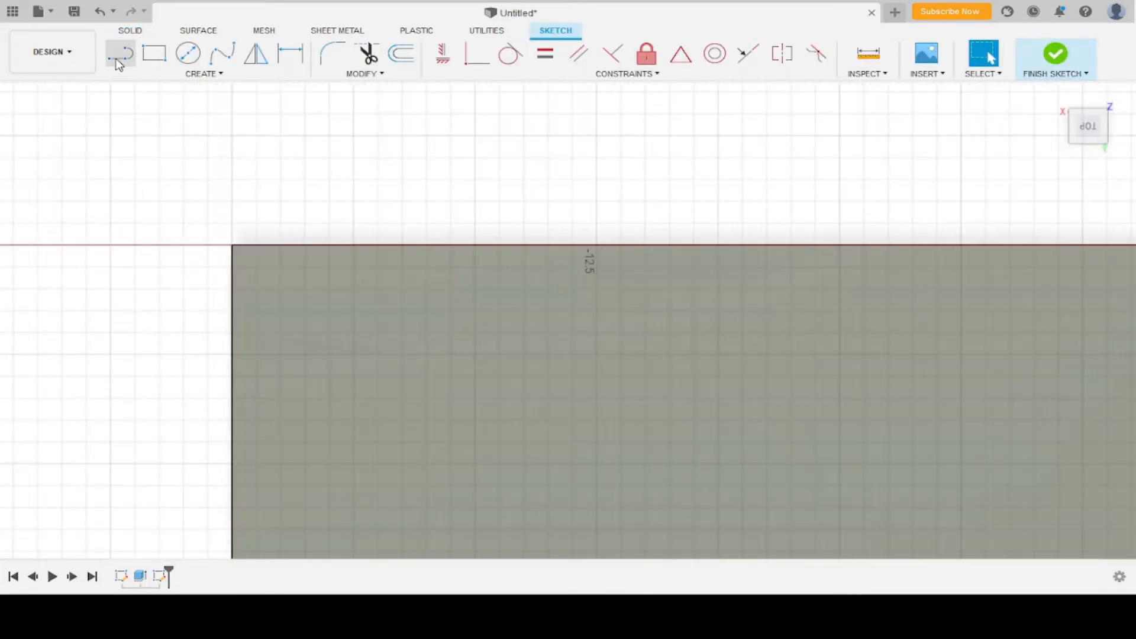
pyautogui.click(119, 58)
pyautogui.click(280, 245)
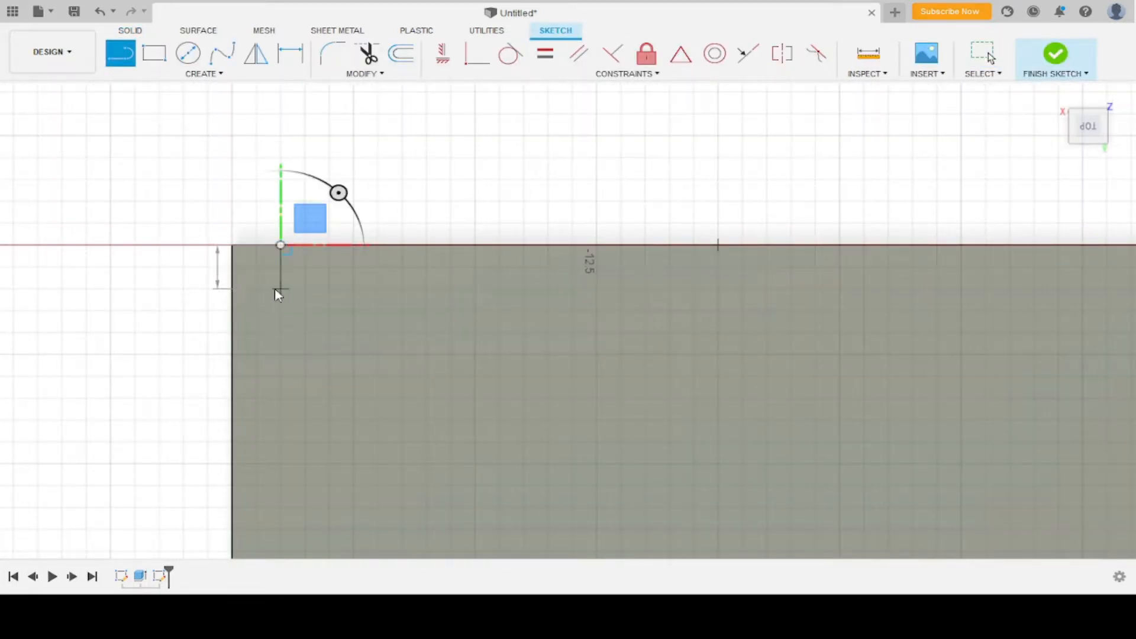
pyautogui.write('1')
pyautogui.press('Return')
# Draw a 0.5 mm helper line inward from the long edge near the same corner.
pyautogui.click(120, 53)
pyautogui.click(232, 311)
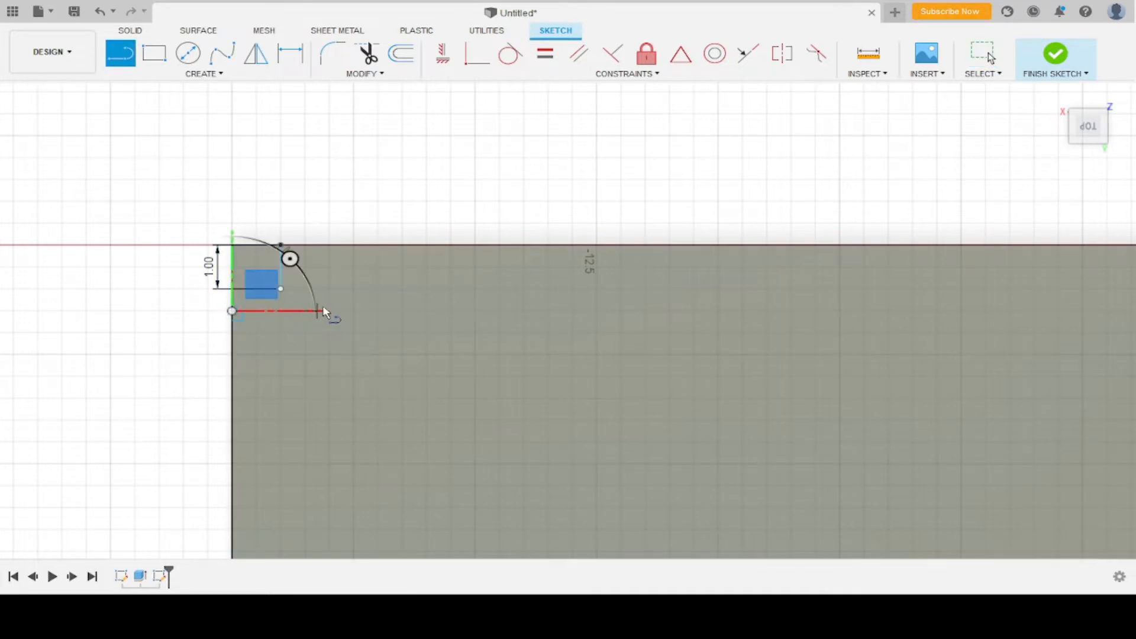
pyautogui.write('0.5')
pyautogui.press('Return')
pyautogui.press('Escape')
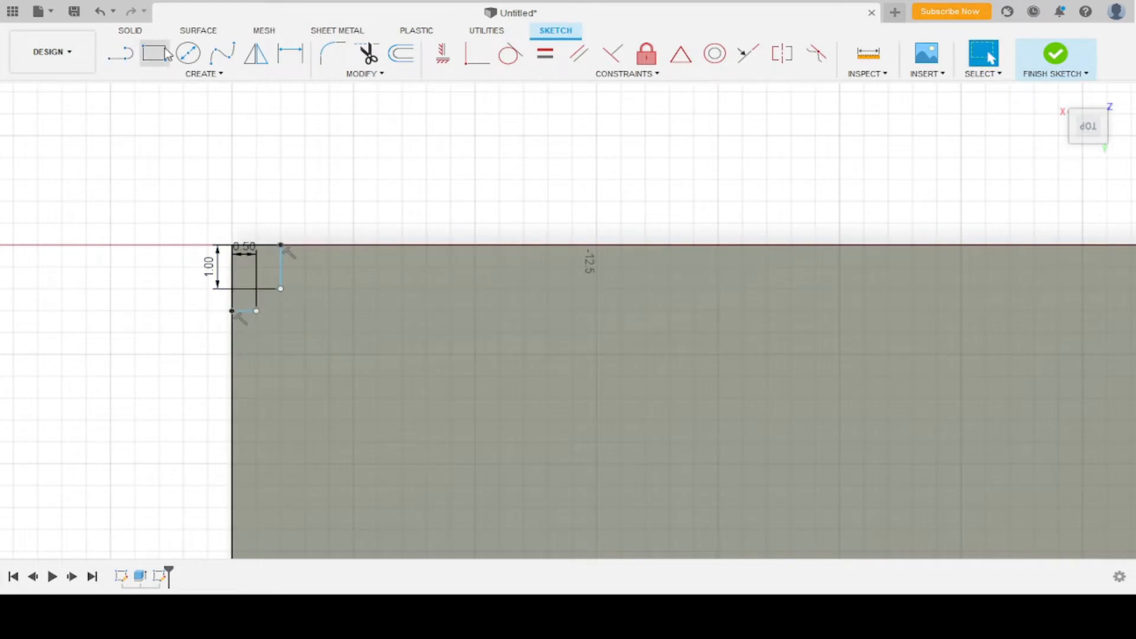
# Draw a rectangle 1 mm wide and 56 mm long, with its corner aligned to the ends of both helper lines.
pyautogui.click(153, 53)
pyautogui.click(256, 288)
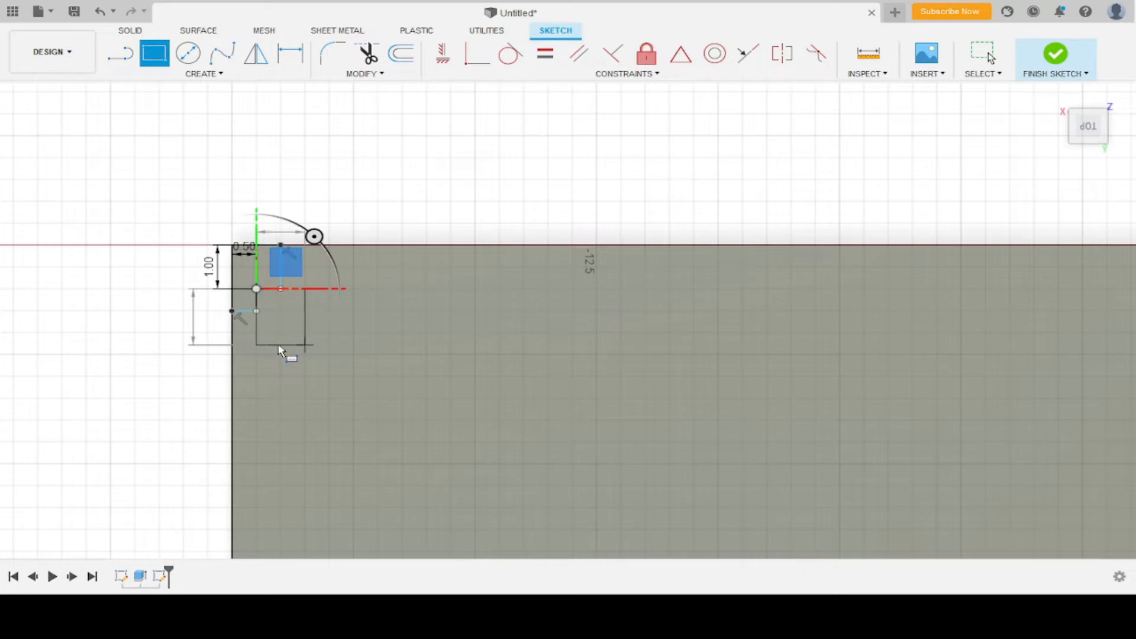
pyautogui.write('8')
pyautogui.press('Return')
pyautogui.scroll(-10, 333, 261)
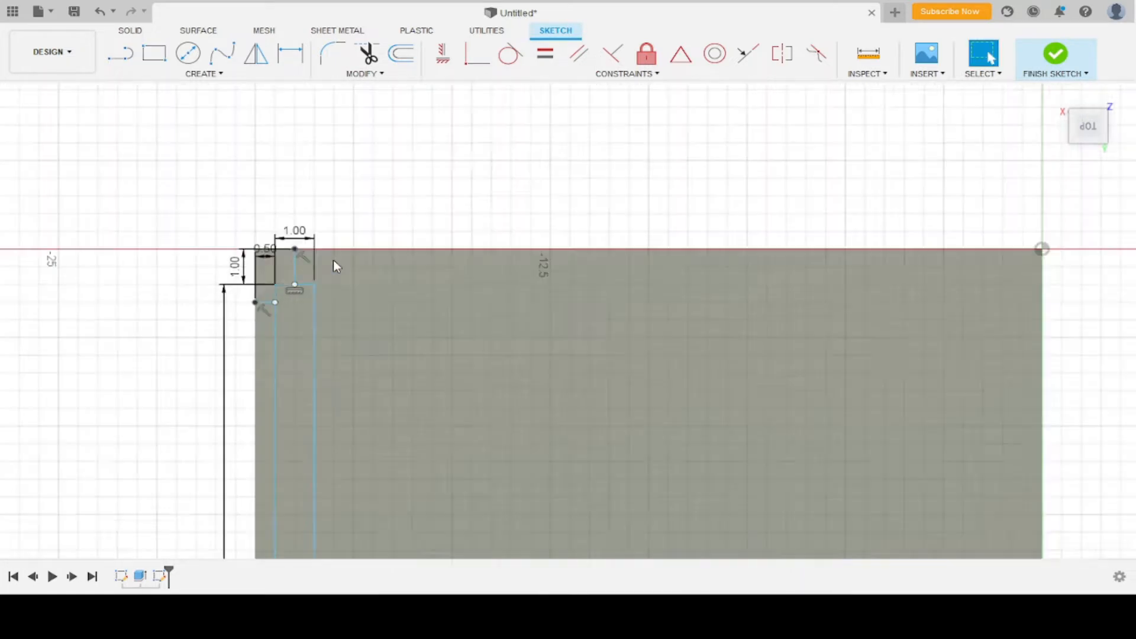
# Draw a 2 mm spacer line from the first rectangle's inner upper corner, in line with its short side.
pyautogui.scroll(4, 313, 454)
pyautogui.moveTo(314, 453); pyautogui.dragTo(304, 337, button='middle')
pyautogui.scroll(3, 304, 337)
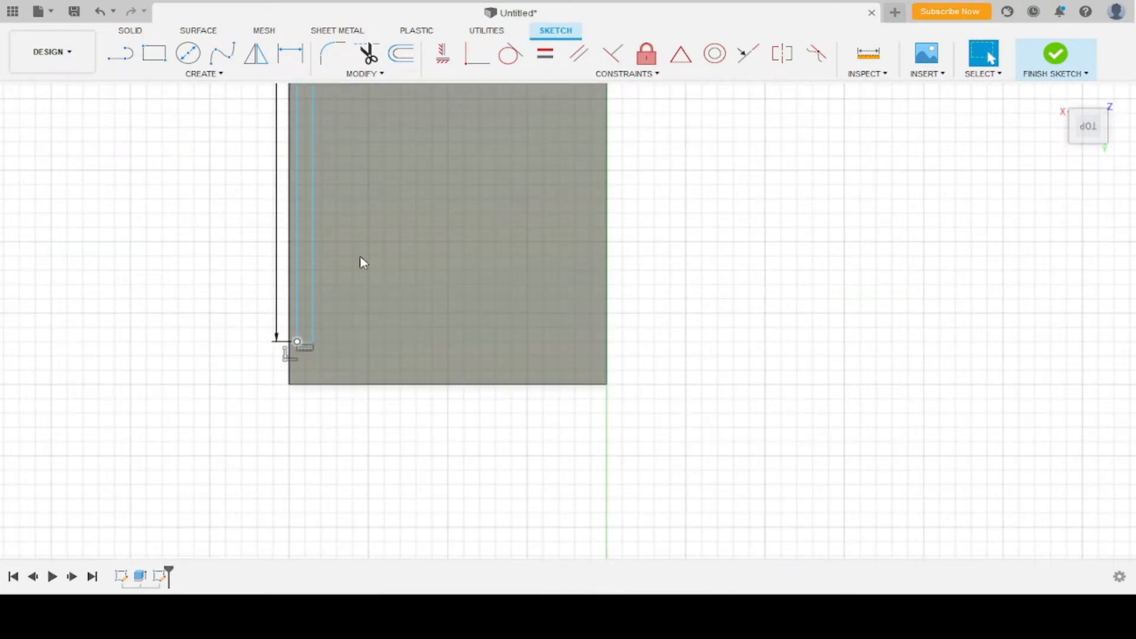
pyautogui.scroll(-8, 362, 261)
pyautogui.scroll(6, 381, 112)
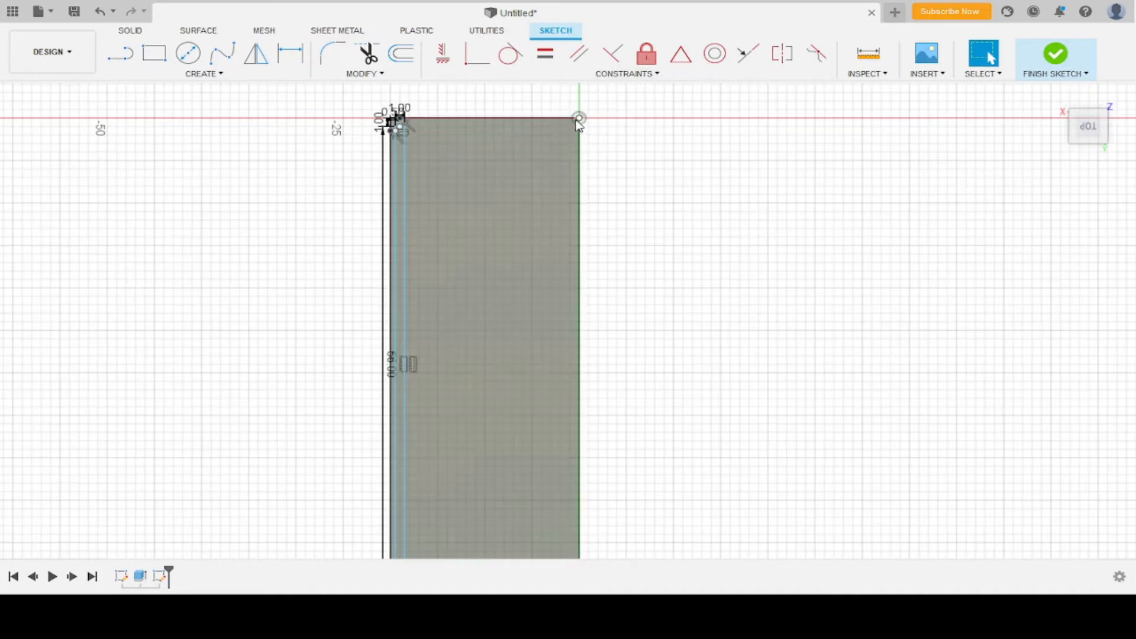
pyautogui.scroll(8, 427, 124)
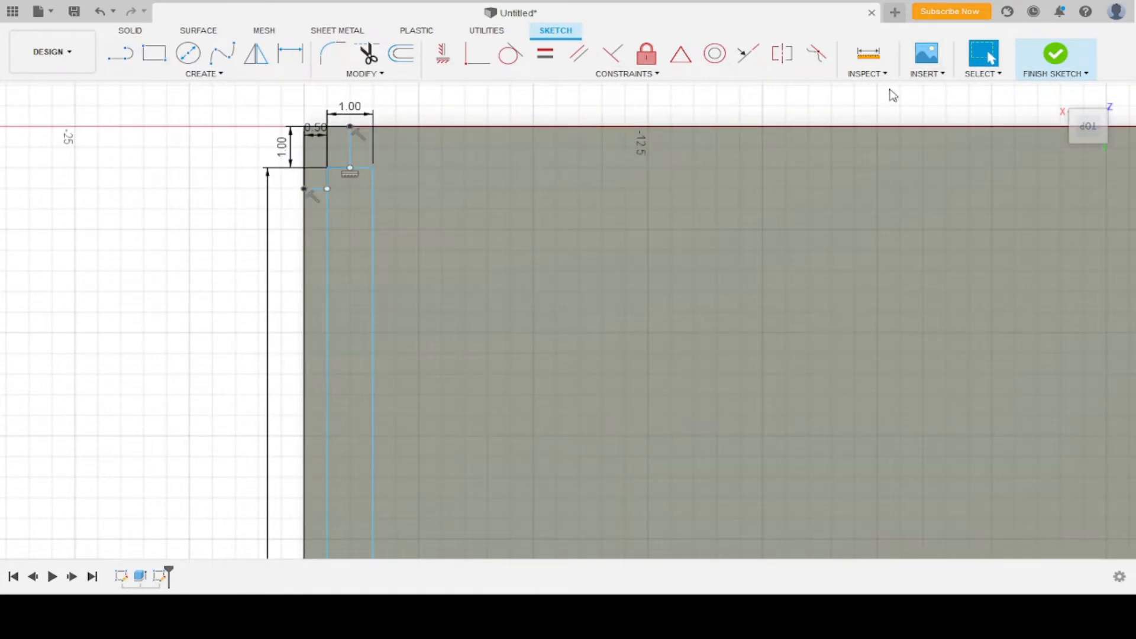
pyautogui.press('l')
pyautogui.moveTo(372, 167); pyautogui.dragTo(427, 173)
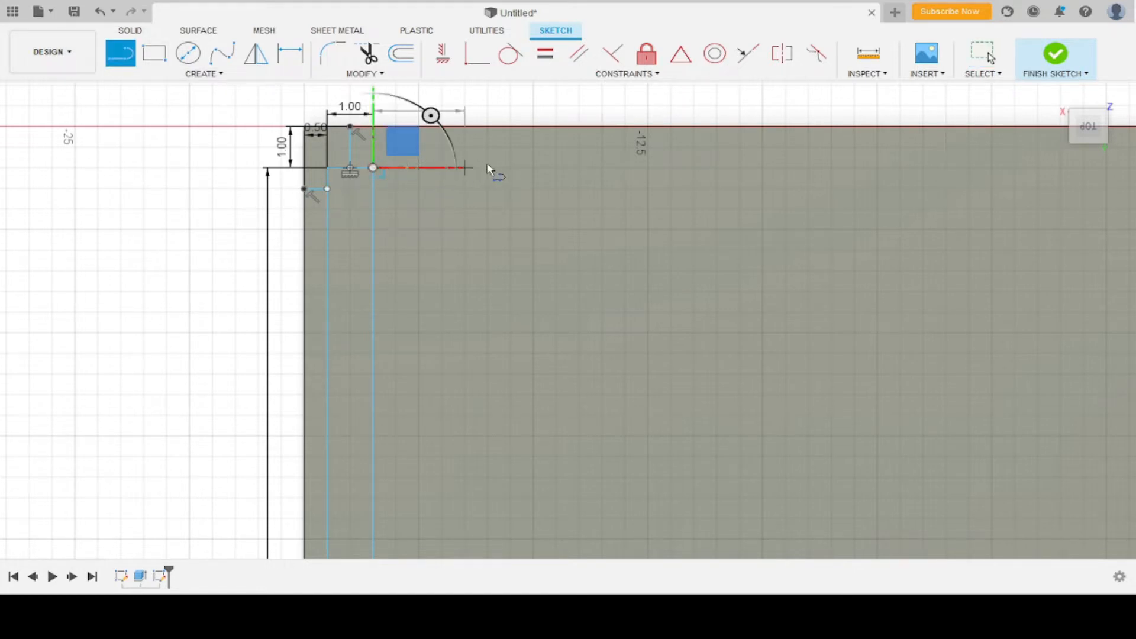
pyautogui.write('2')
pyautogui.press('Return')
# Draw a second rectangle 1 mm wide and 57 mm long, starting at the end of the 2 mm line.
pyautogui.press('r')
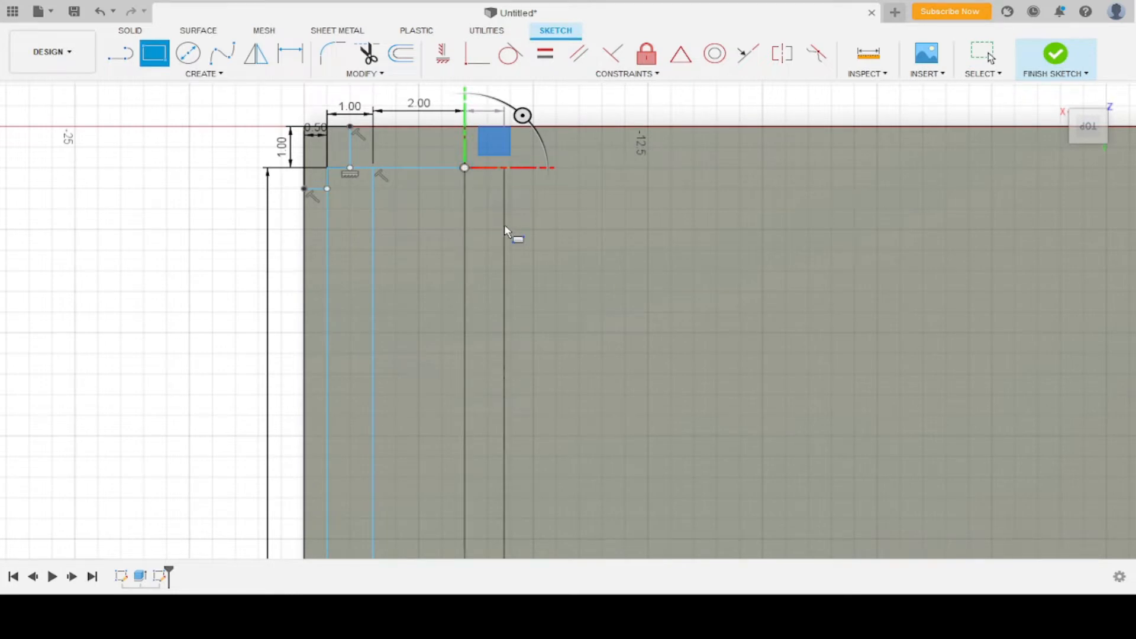
pyautogui.write('1')
pyautogui.press('Return')
# Draw a 1 mm spacer line from the second rectangle's inner upper corner.
pyautogui.scroll(1, 520, 222)
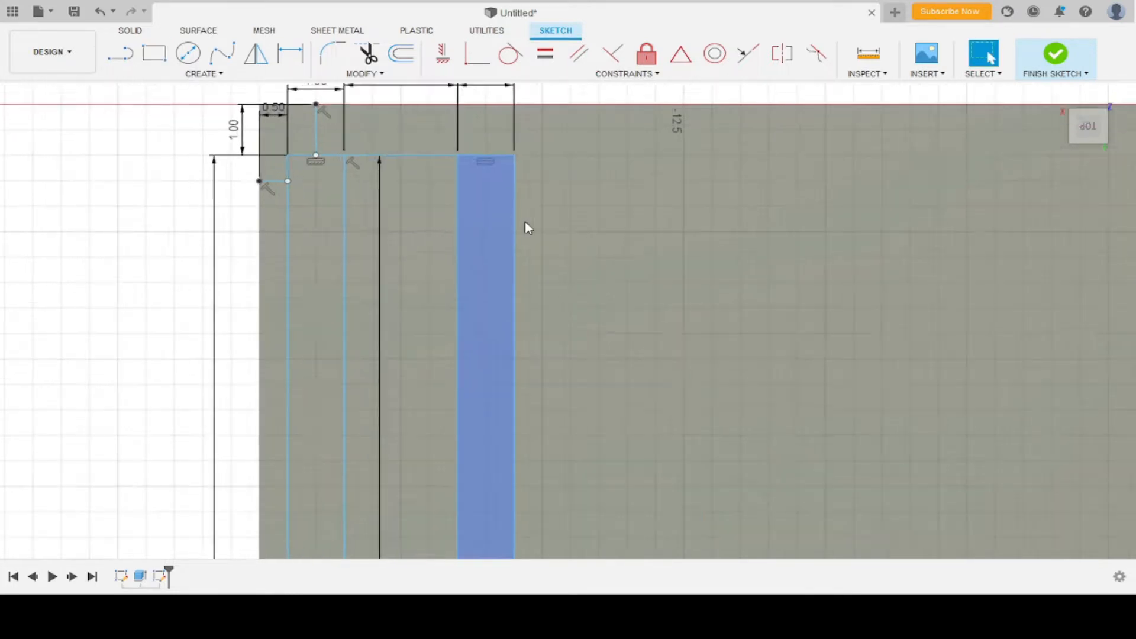
pyautogui.scroll(-3, 526, 222)
pyautogui.scroll(4, 510, 189)
pyautogui.moveTo(512, 189); pyautogui.dragTo(436, 210, button='middle')
pyautogui.press('l')
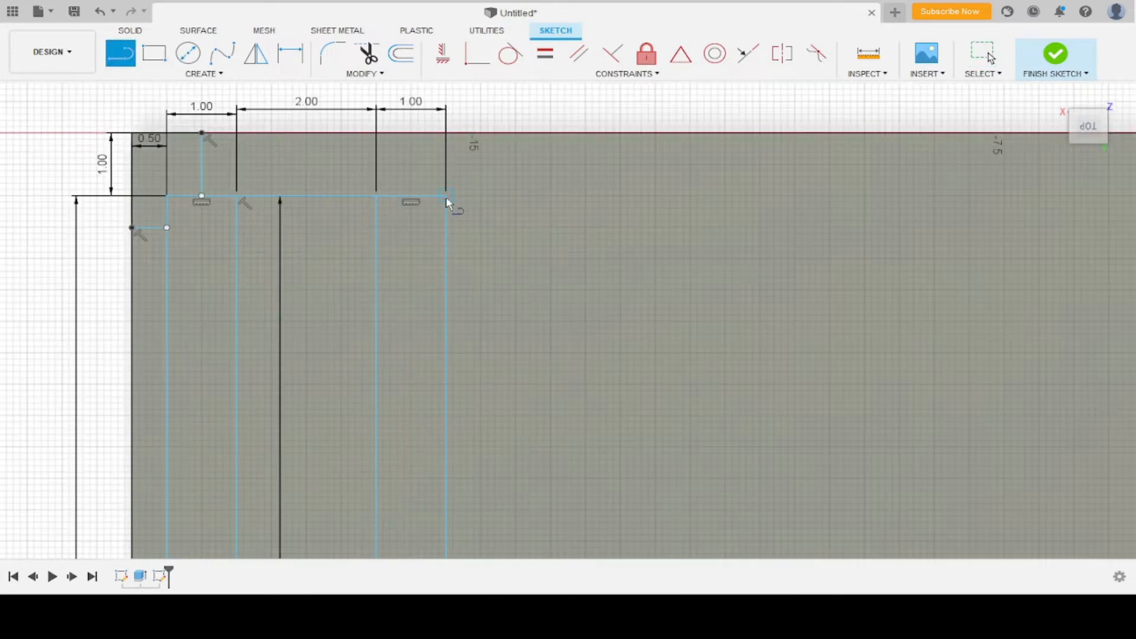
pyautogui.moveTo(447, 196); pyautogui.dragTo(572, 203)
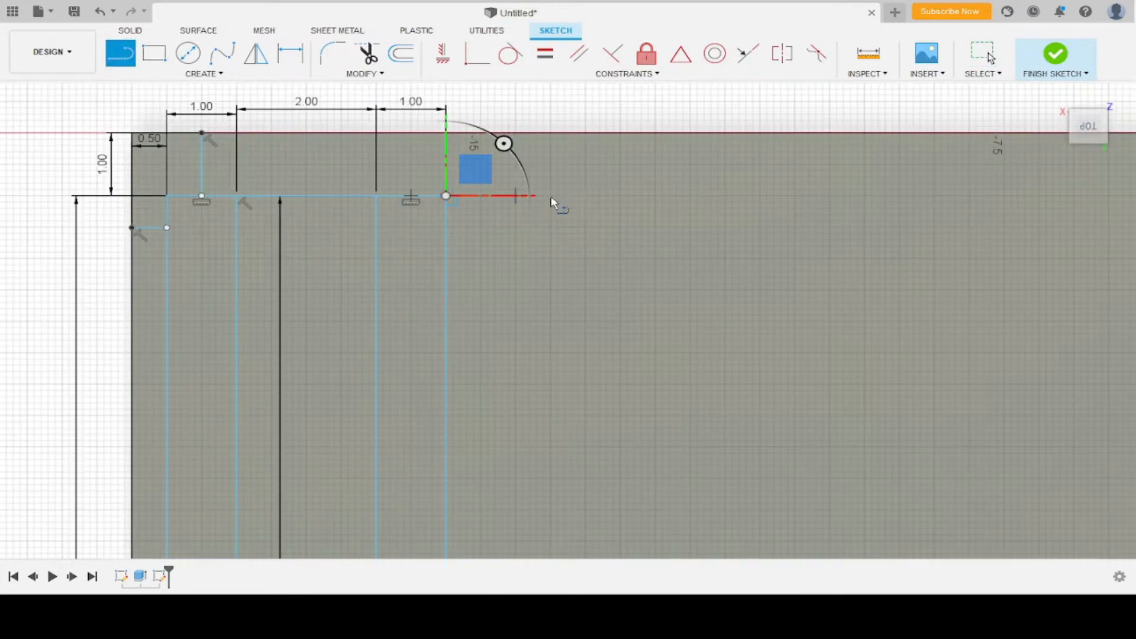
pyautogui.press('Return')
# Draw a third rectangle 1 mm wide and 57 mm long from the end of that spacer line.
pyautogui.press('r')
pyautogui.click(516, 195)
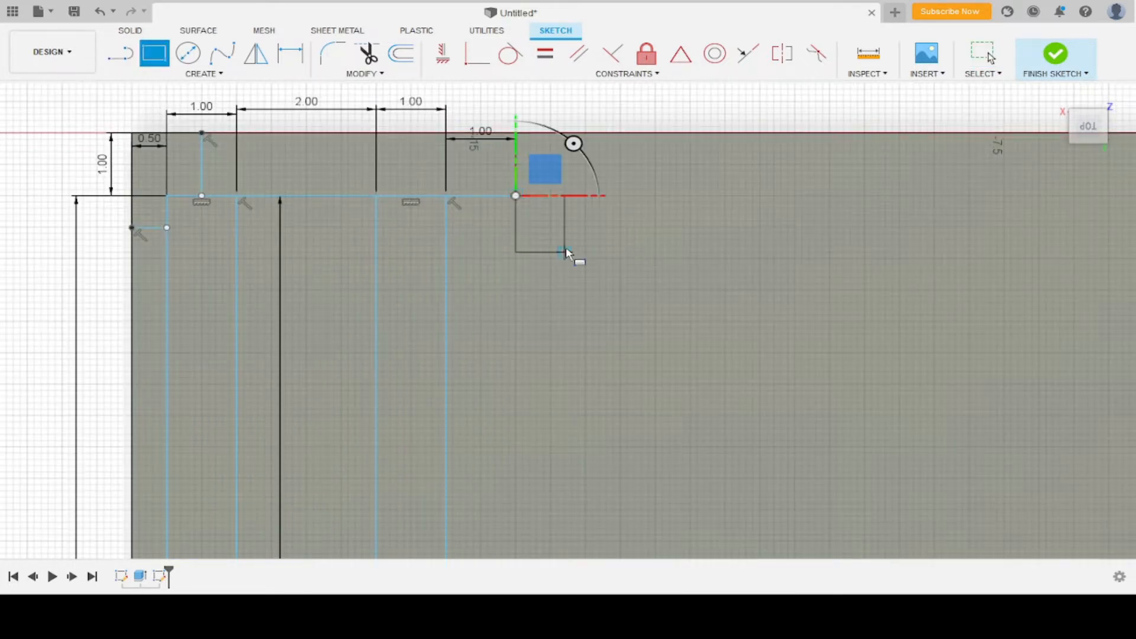
pyautogui.write('51')
pyautogui.press('Return')
# Add a 1 mm spacer line beside the third rectangle and draw a fourth 1 mm wide rectangle of the same length from its end.
pyautogui.scroll(-10, 510, 128)
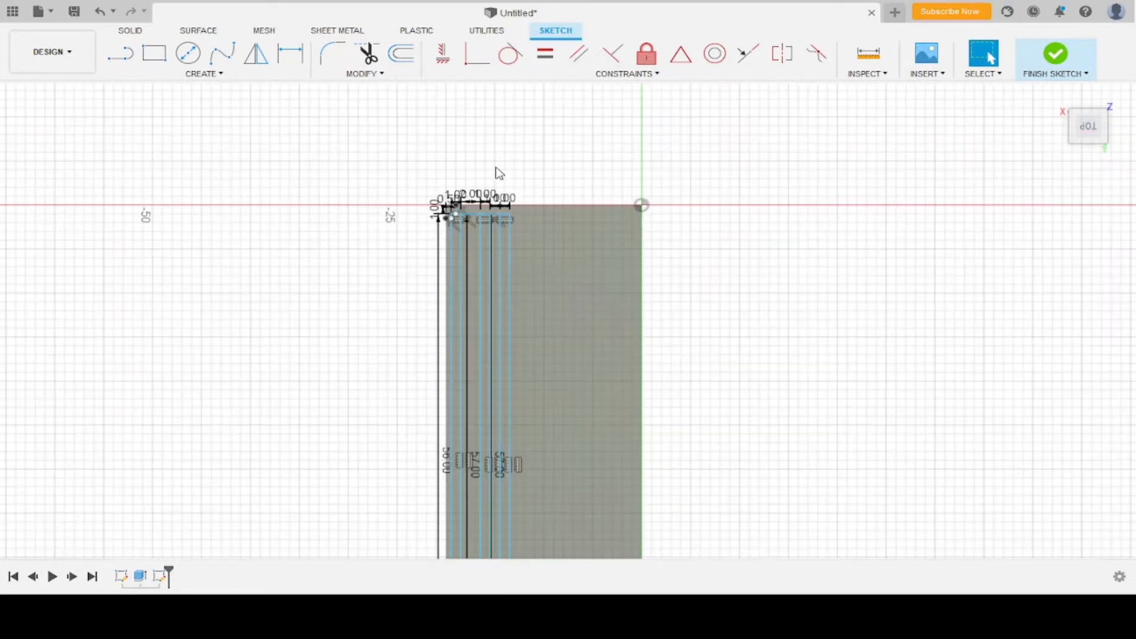
pyautogui.scroll(1, 522, 482)
pyautogui.scroll(5, 520, 476)
pyautogui.scroll(-7, 403, 475)
pyautogui.scroll(10, 403, 202)
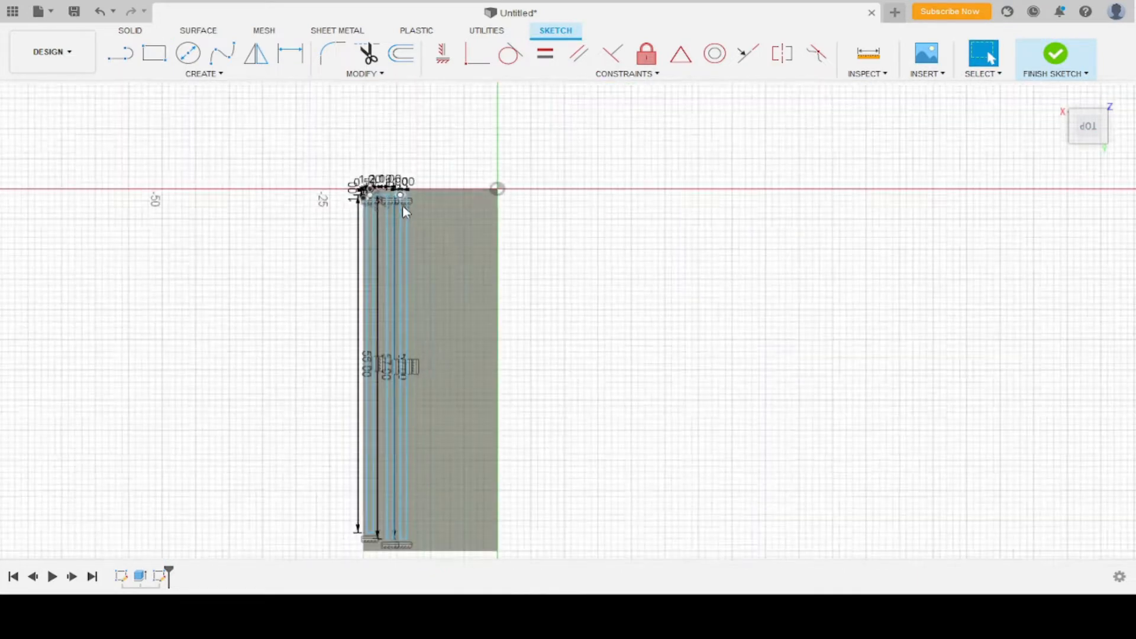
pyautogui.click(120, 53)
pyautogui.moveTo(374, 152); pyautogui.dragTo(465, 168)
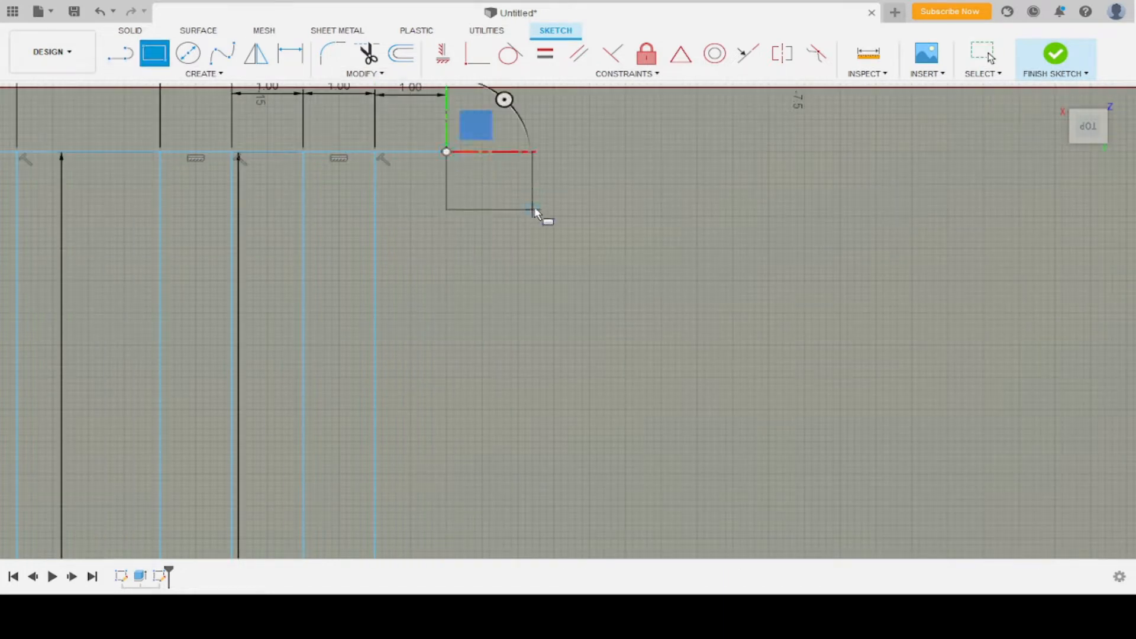
pyautogui.click(535, 211)
pyautogui.press('Escape')
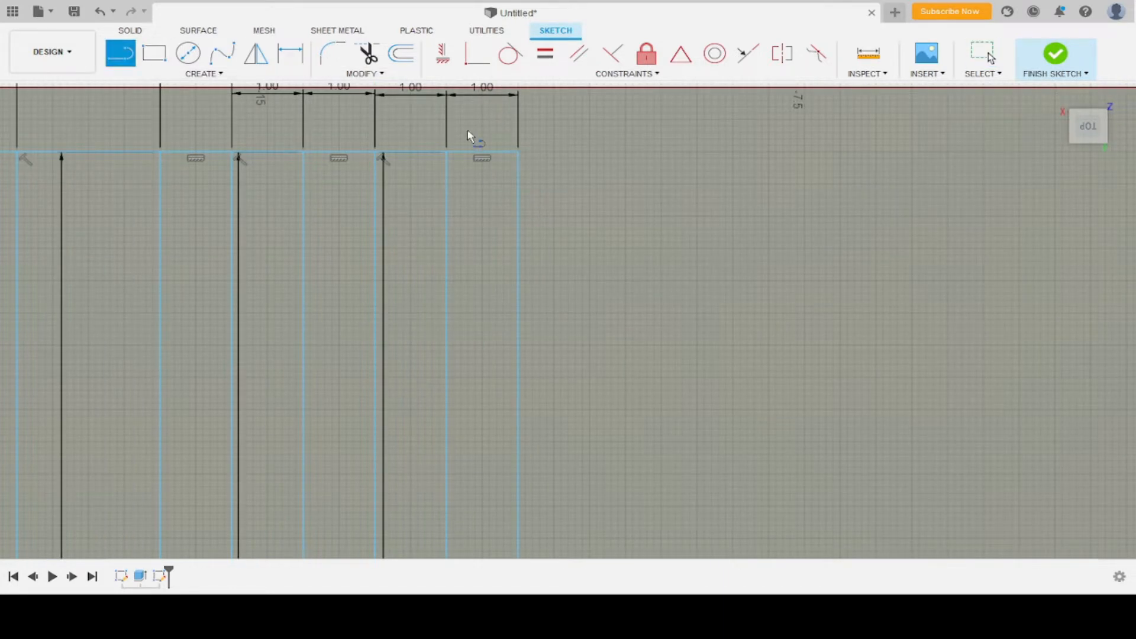
# Add a 1 mm spacer line beside the fourth rectangle and draw a fifth 1 mm wide rectangle of the same length from its end.
pyautogui.click(518, 152)
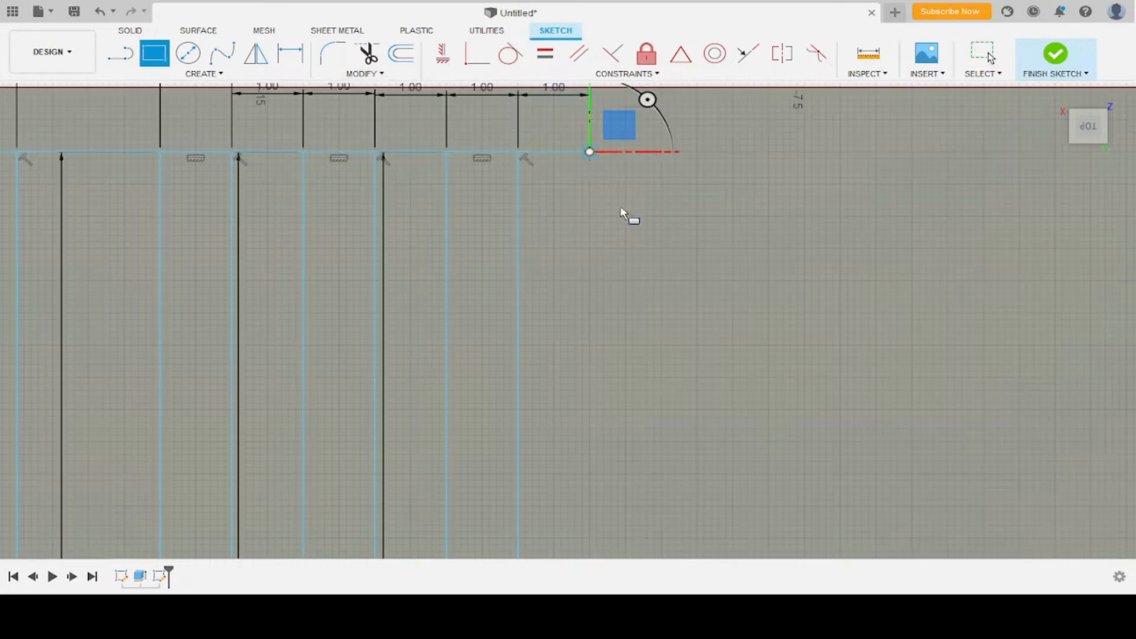
pyautogui.click(621, 231)
pyautogui.press('Escape')
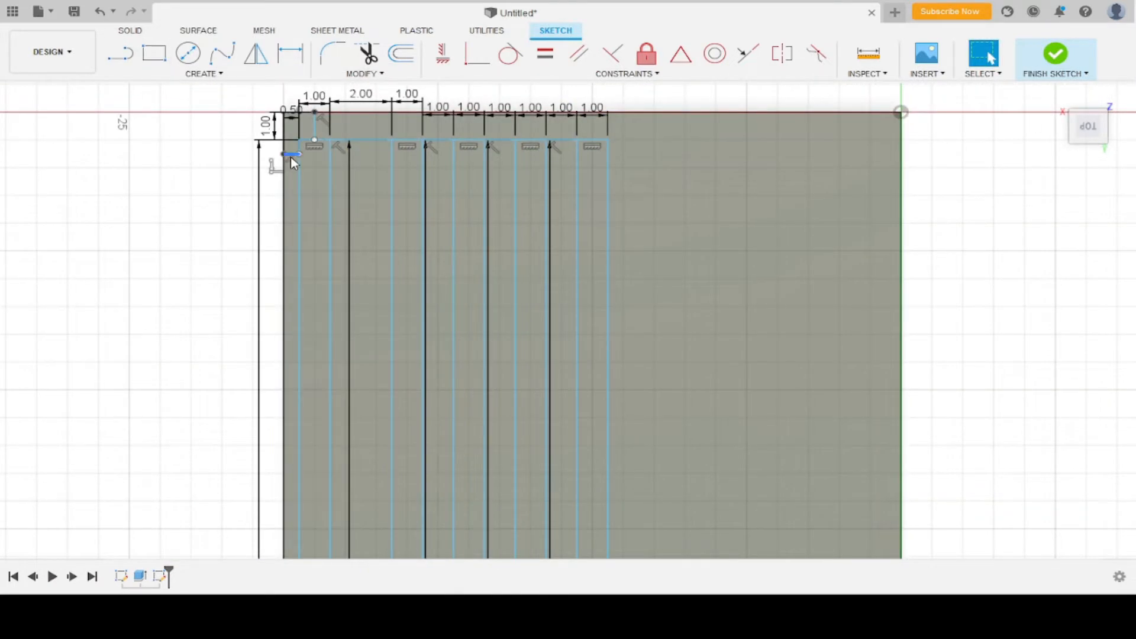
# Delete the 0.5 mm and 1 mm helper lines that connect the first rectangle to the plate's edges.
pyautogui.click(291, 154)
pyautogui.press('Delete')
pyautogui.click(314, 128)
pyautogui.press('Delete')
pyautogui.scroll(1, 618, 155)
pyautogui.click(629, 158)
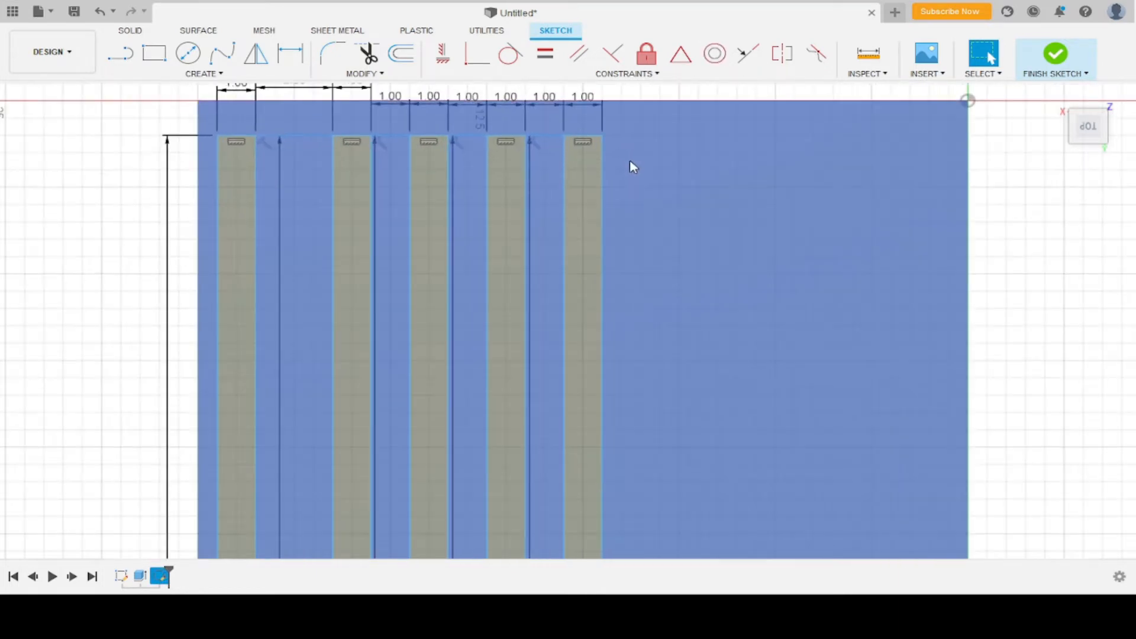
# Extend the first rectangle by 1 mm with two side lines and a closing end line, level with the other rectangles.
pyautogui.scroll(-6, 629, 159)
pyautogui.scroll(3, 562, 357)
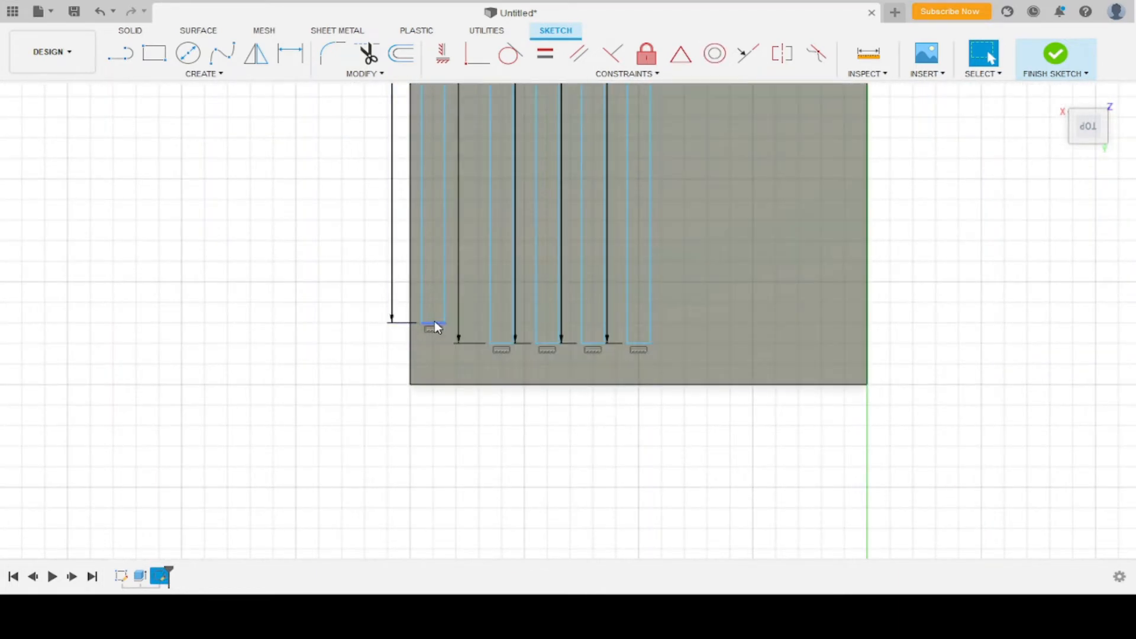
pyautogui.press('l')
pyautogui.click(444, 323)
pyautogui.click(444, 344)
pyautogui.press('Escape')
pyautogui.press('l')
pyautogui.click(421, 323)
pyautogui.click(421, 343)
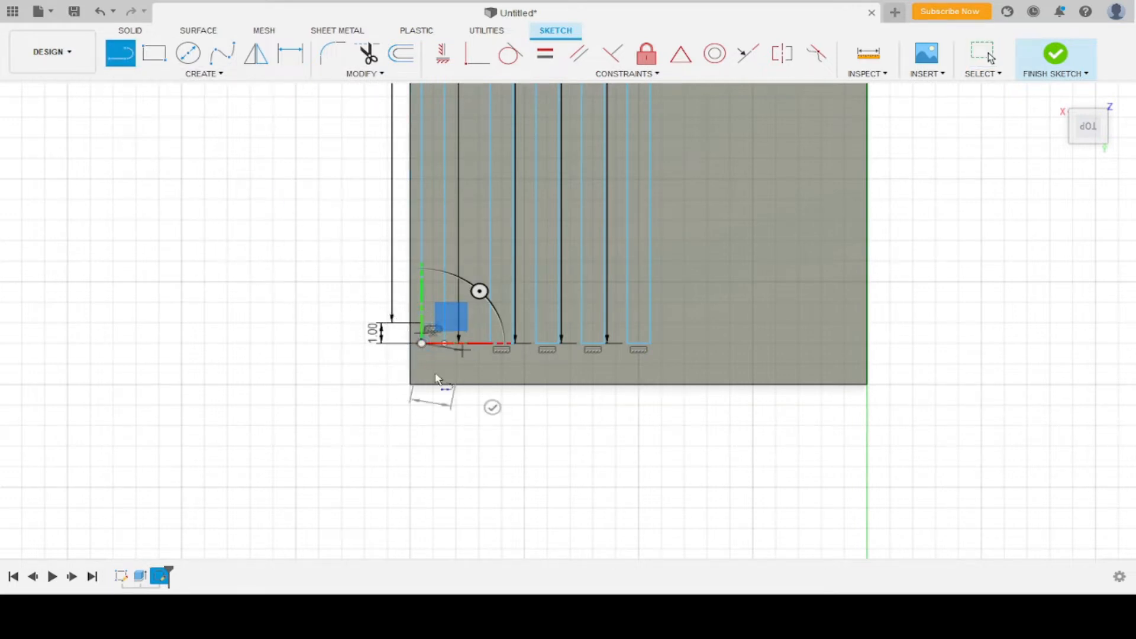
pyautogui.scroll(6, 428, 367)
pyautogui.press('Escape')
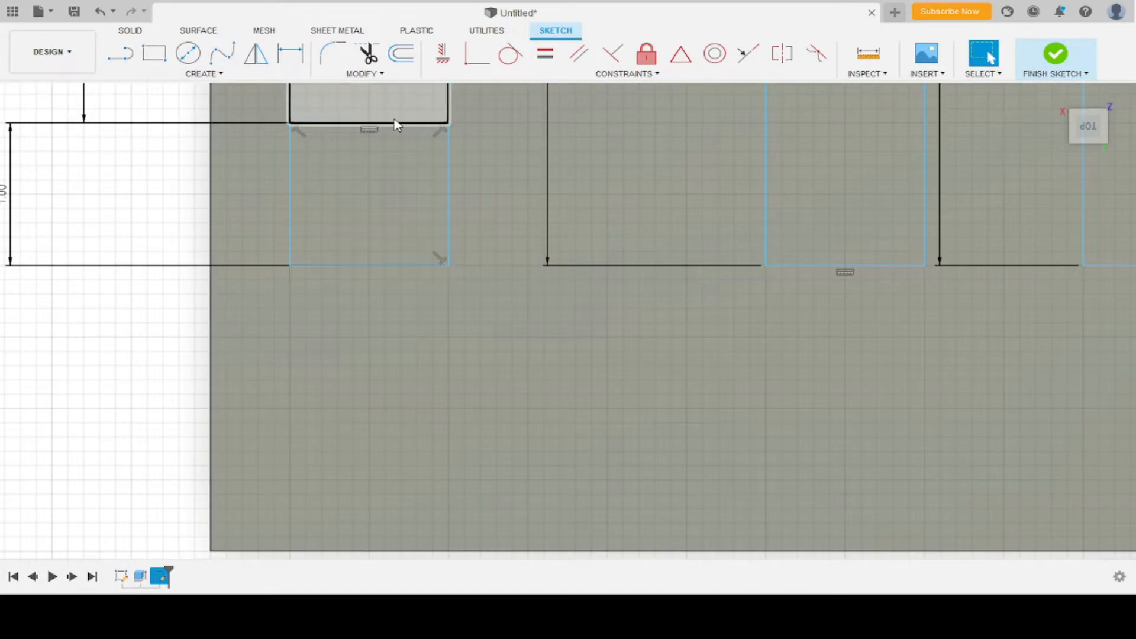
# Draw a 1 mm spacer line from the fifth rectangle's inner upper corner.
pyautogui.scroll(-8, 340, 254)
pyautogui.scroll(-3, 326, 283)
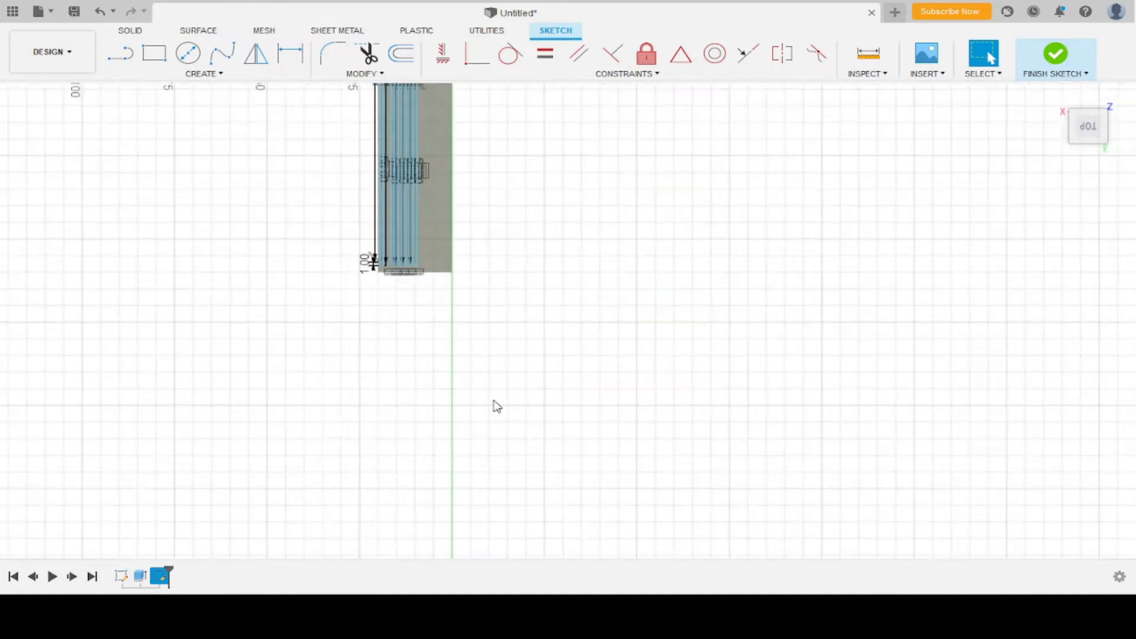
pyautogui.scroll(10, 398, 264)
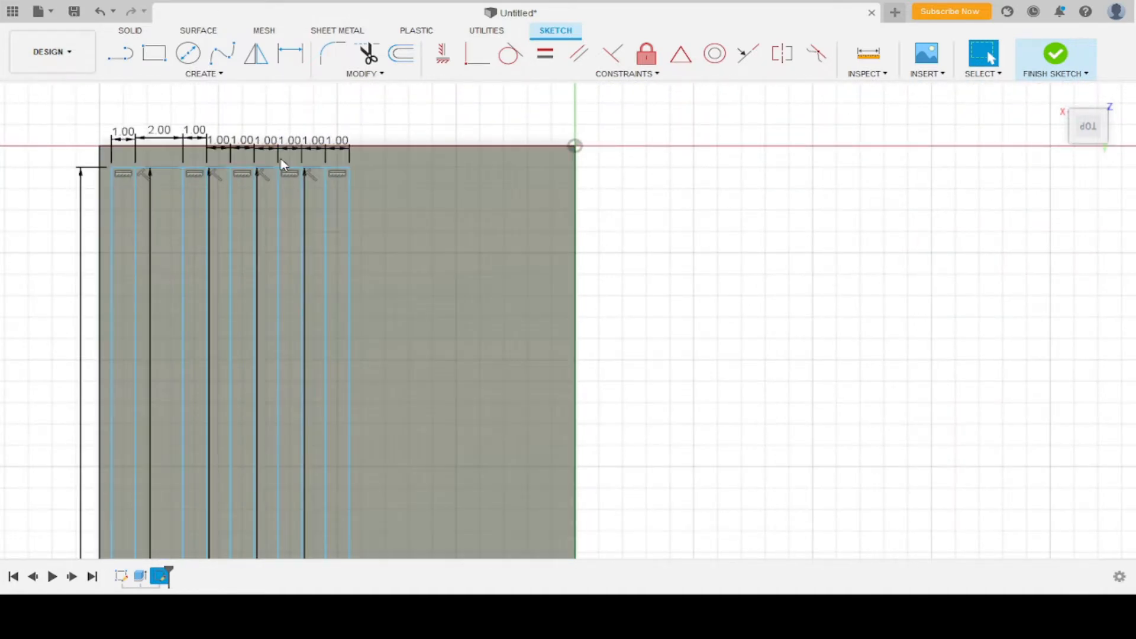
pyautogui.scroll(5, 299, 218)
pyautogui.press('l')
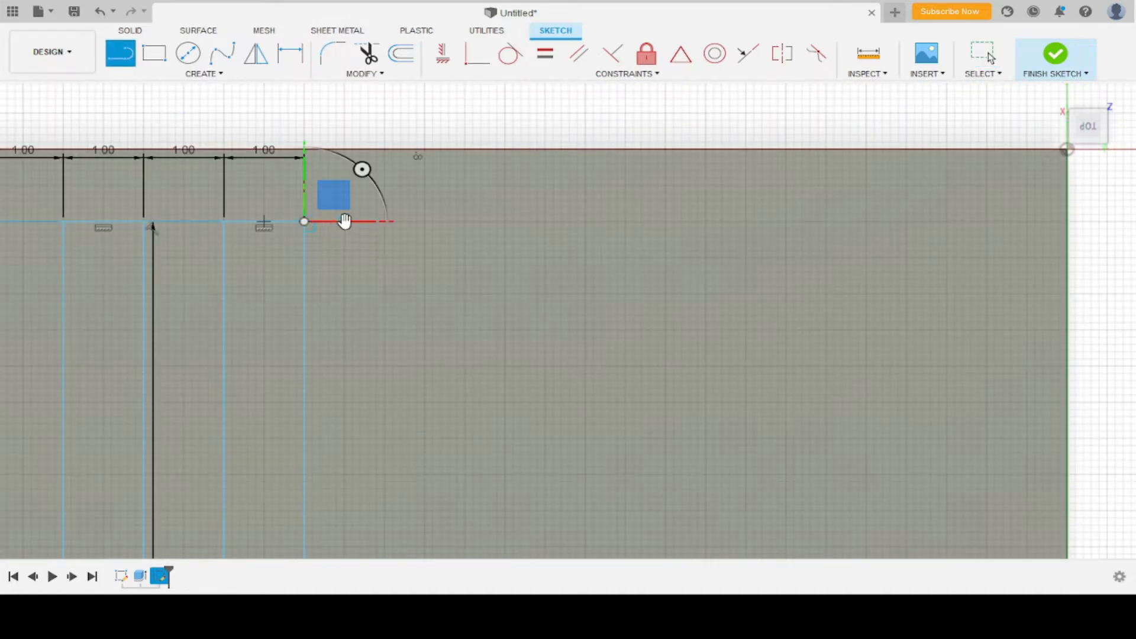
pyautogui.press('Escape')
pyautogui.click(133, 57)
pyautogui.click(304, 221)
pyautogui.write('1')
pyautogui.press('Return')
# Draw a sixth long rectangle, 1 mm wide, from the end of the newest spacer line.
pyautogui.press('r')
pyautogui.click(385, 221)
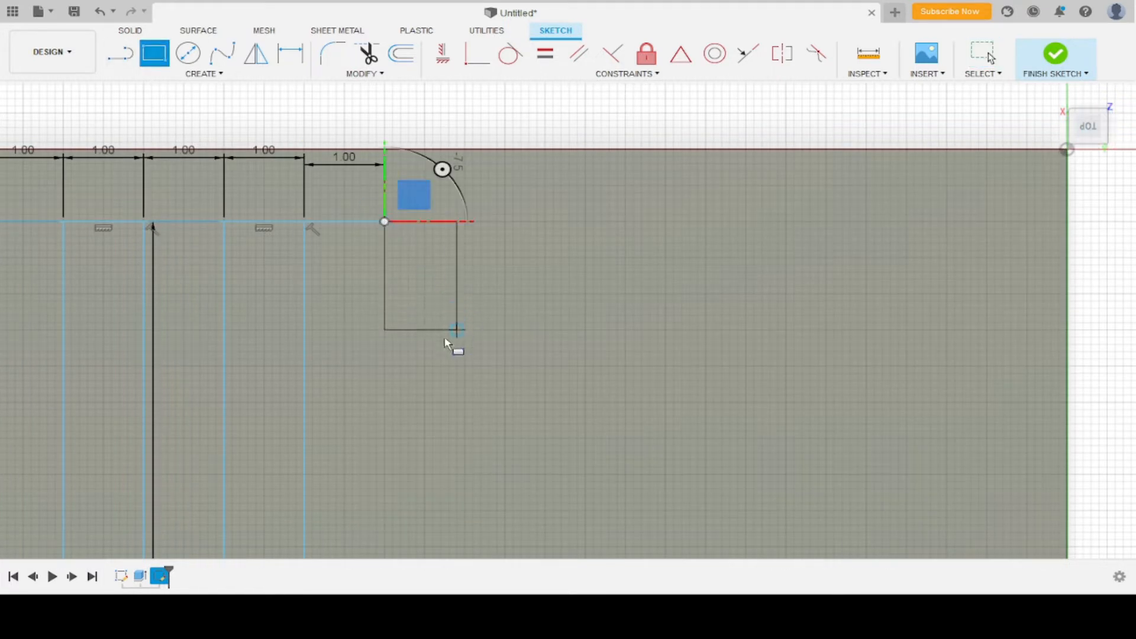
pyautogui.press('Tab')
pyautogui.write('10')
pyautogui.press('Return')
# Draw a 1 mm spacer line from the sixth rectangle's inner upper corner.
pyautogui.click(122, 57)
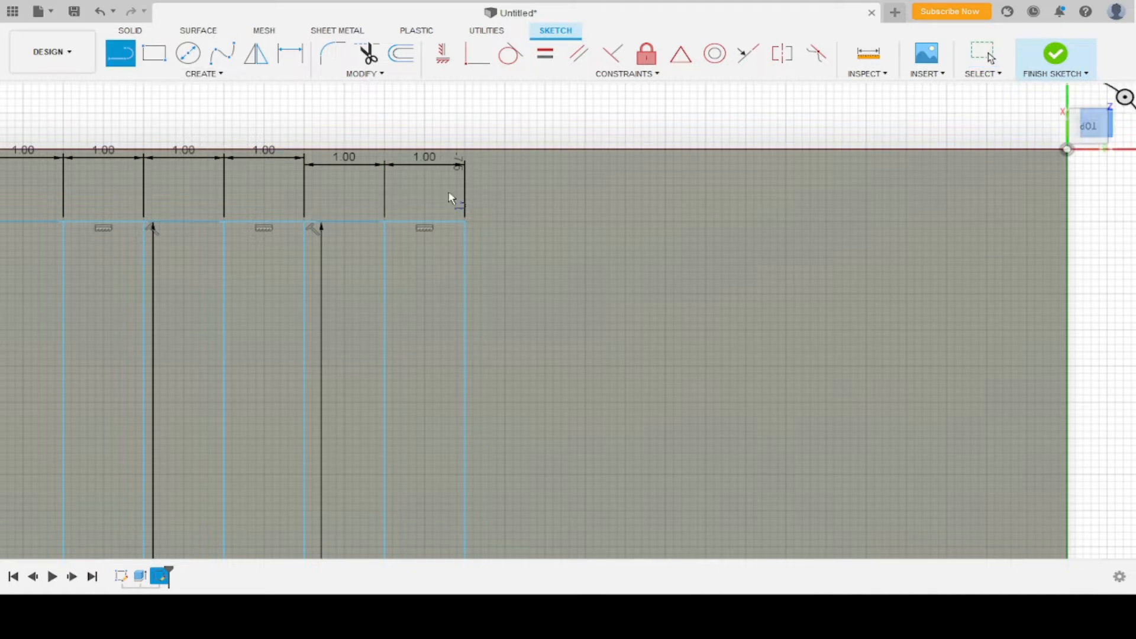
pyautogui.click(464, 222)
pyautogui.write('1')
pyautogui.press('Return')
# Draw a seventh long rectangle, 1 mm wide, from the end of the spacer beside the sixth.
pyautogui.press('r')
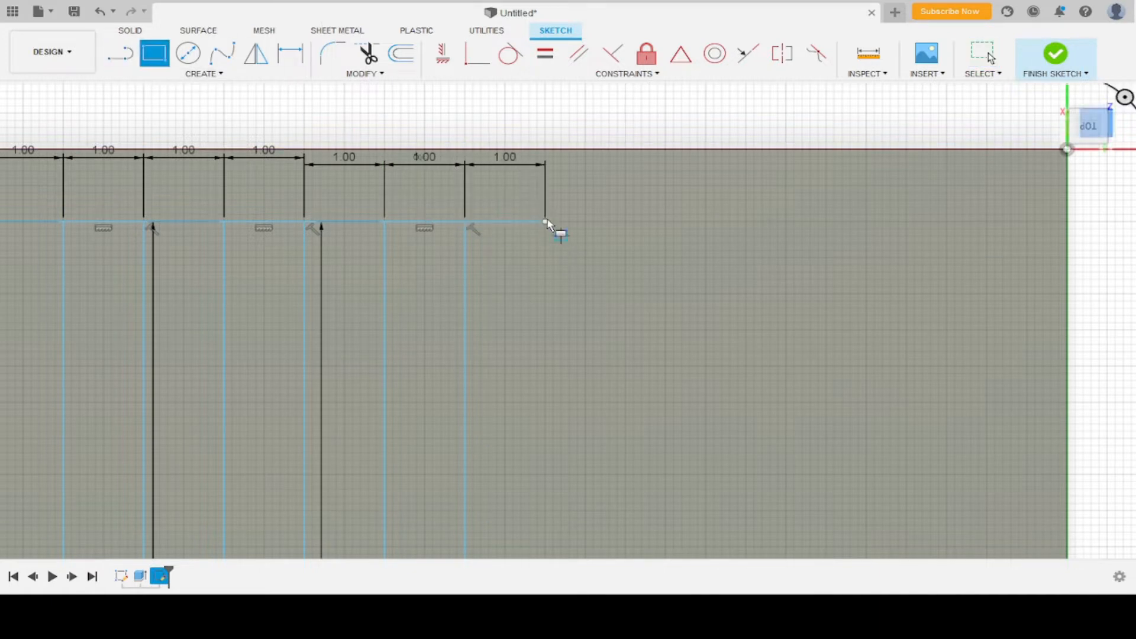
pyautogui.click(544, 221)
pyautogui.press('Tab')
pyautogui.write('1')
pyautogui.press('Return')
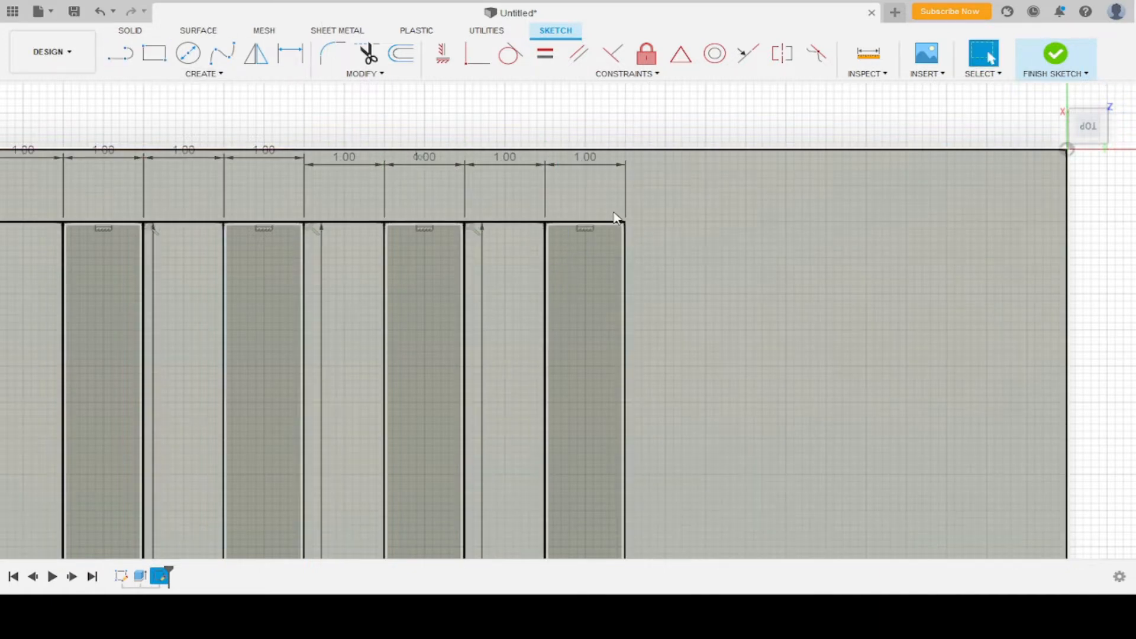
# Set each of the five spacer distances between the second and seventh rectangles to 1.5 mm.
pyautogui.scroll(-8, 271, 261)
pyautogui.scroll(6, 390, 284)
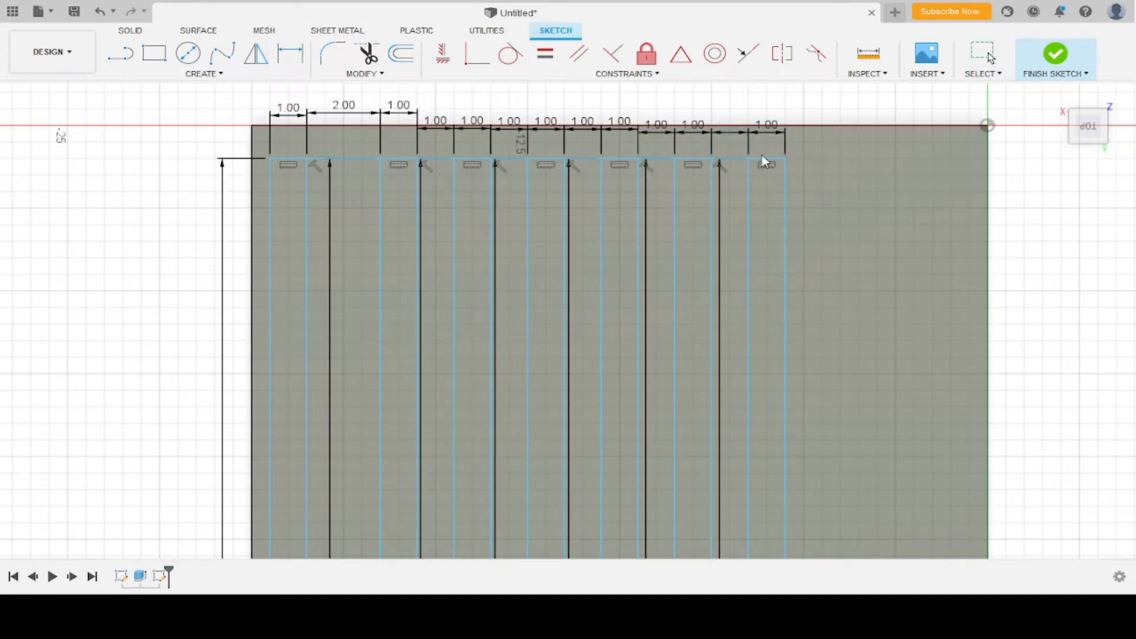
pyautogui.write('1.5')
pyautogui.press('Return')
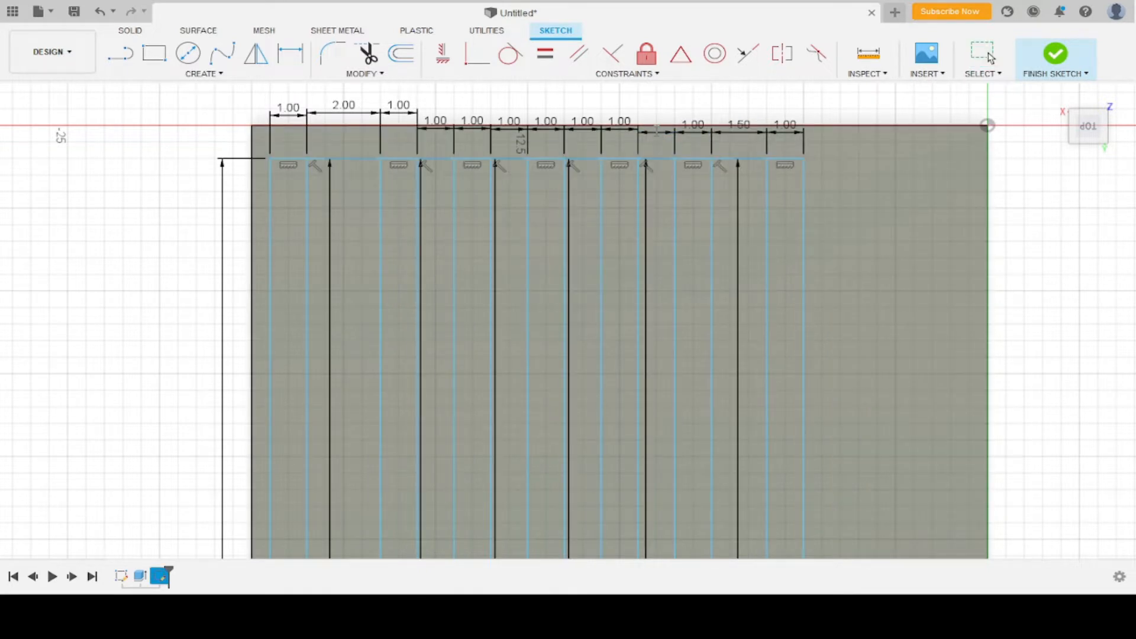
pyautogui.write('1.5')
pyautogui.press('Return')
pyautogui.write('1.5')
pyautogui.press('Return')
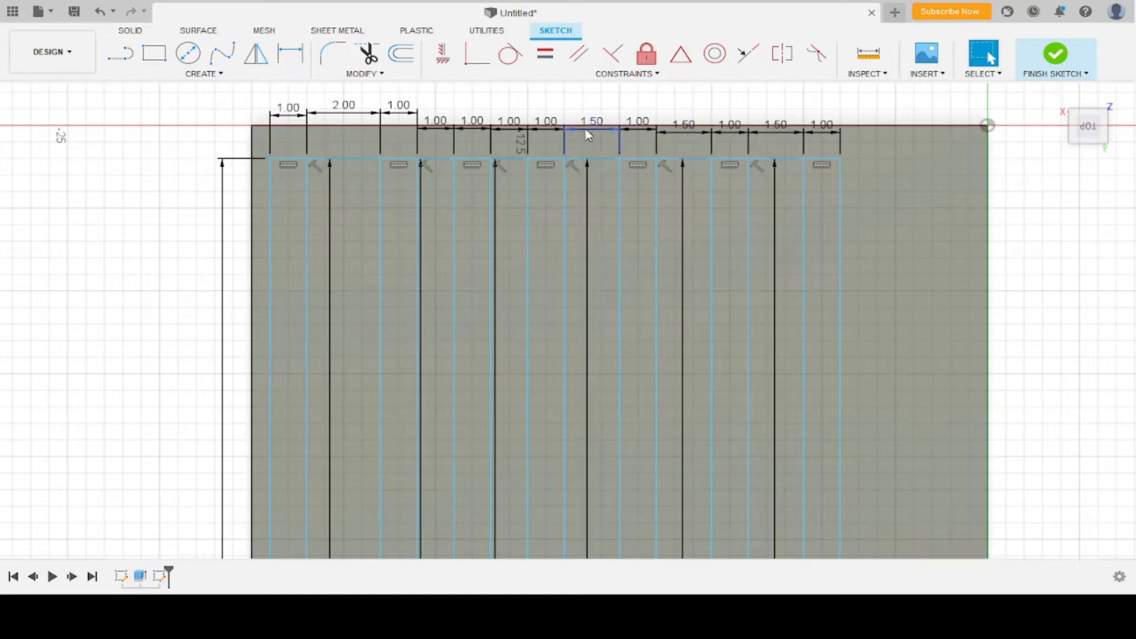
pyautogui.write('1.5')
pyautogui.press('Return')
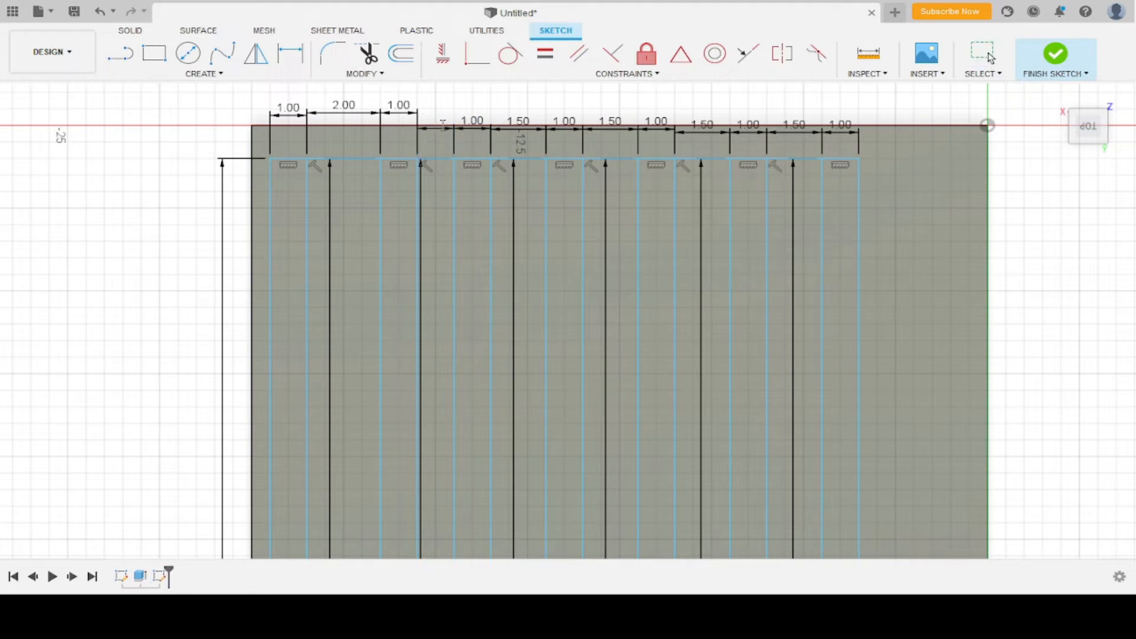
pyautogui.write('1.5')
pyautogui.press('Return')
# Draw a 0.5 mm line inward from the plate's remaining long edge, level with the rectangles' upper ends.
pyautogui.scroll(-5, 449, 189)
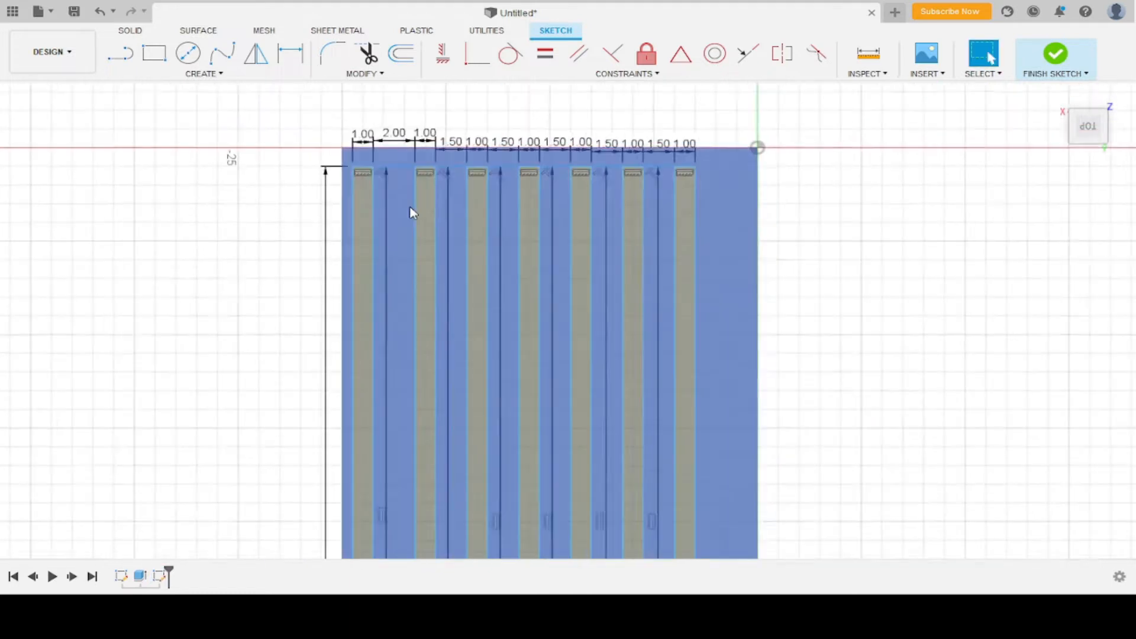
pyautogui.scroll(3, 578, 146)
pyautogui.press('l')
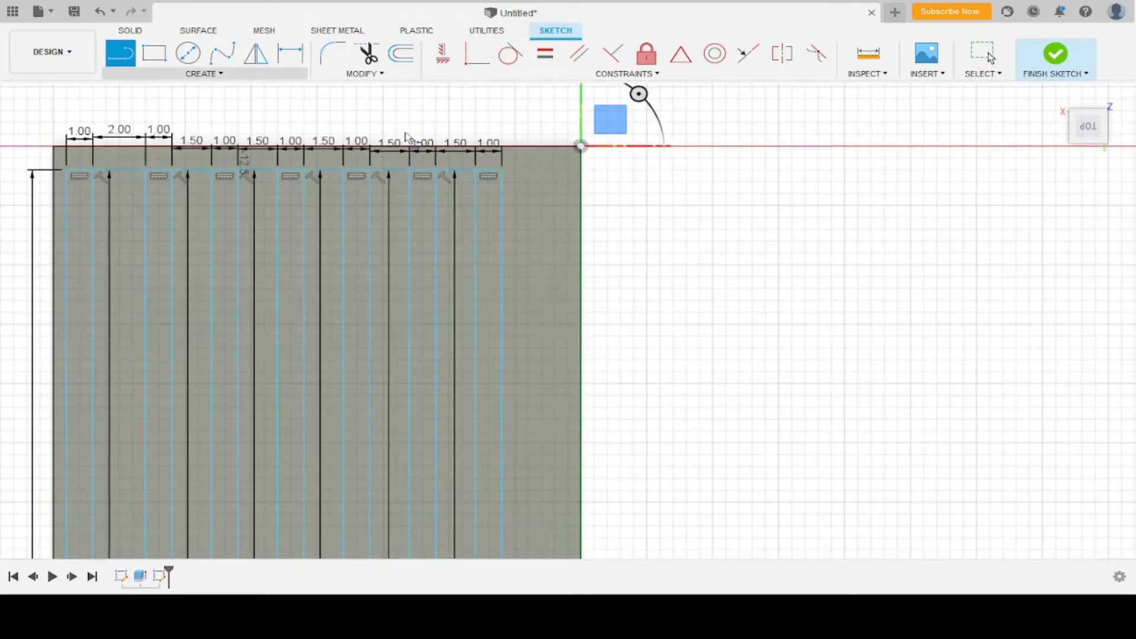
# Draw an eighth long rectangle, 1 mm wide, from the inner end of the 0.5 mm line.
pyautogui.press('r')
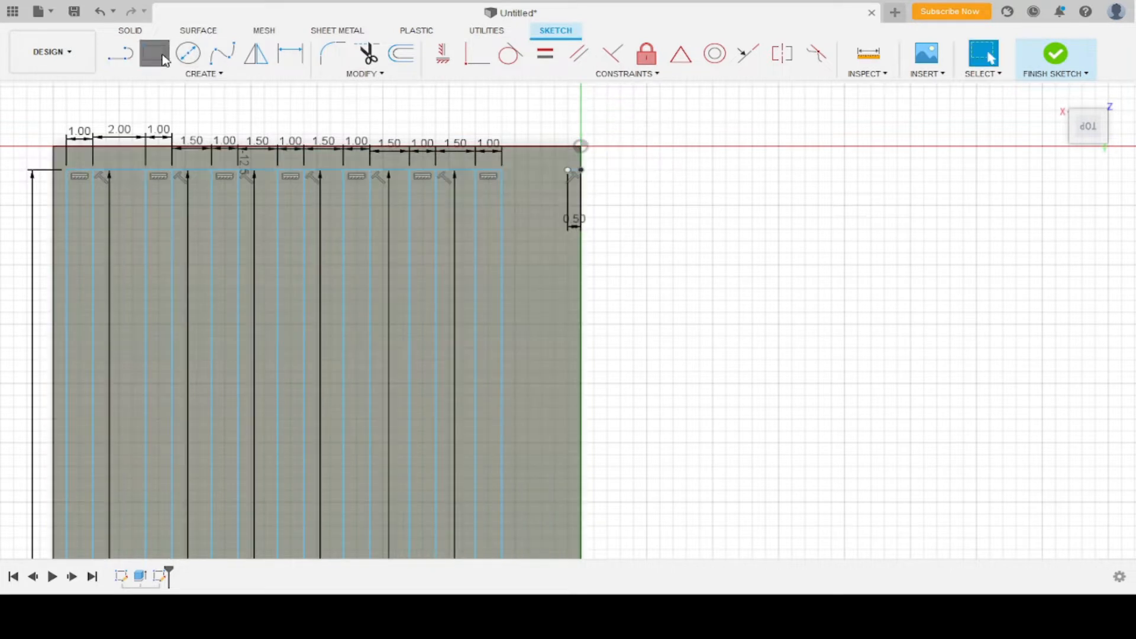
pyautogui.scroll(2, 583, 173)
pyautogui.click(580, 172)
pyautogui.write('1')
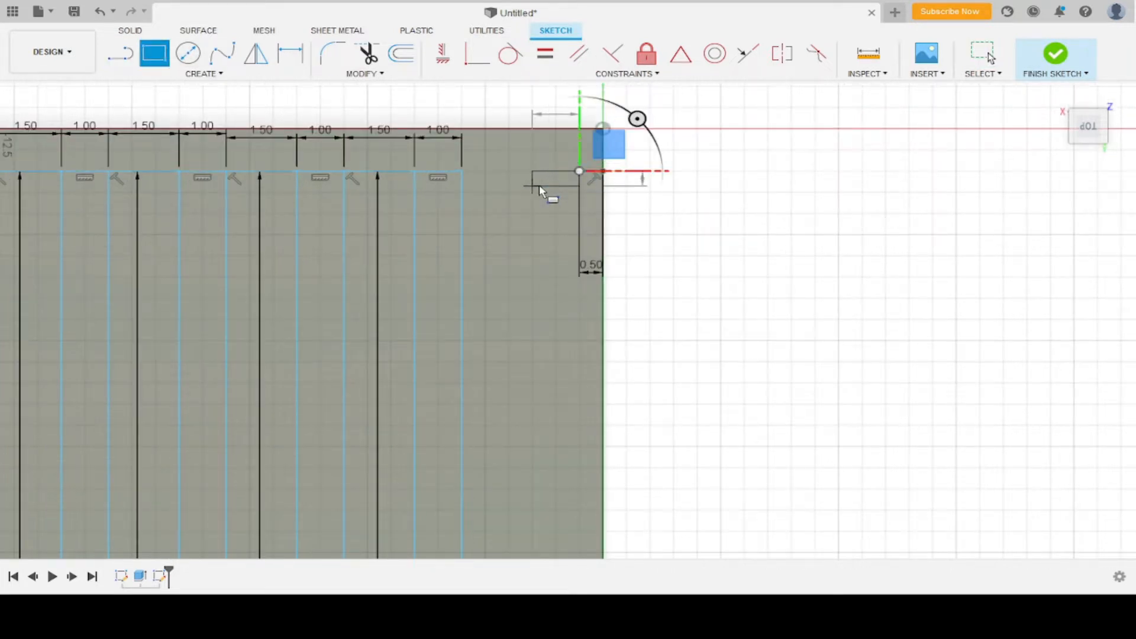
pyautogui.press('Tab')
pyautogui.write('12.5')
pyautogui.press('Return')
# Draw a line joining the facing upper corners of the seventh and eighth rectangles.
pyautogui.click(121, 54)
pyautogui.click(461, 172)
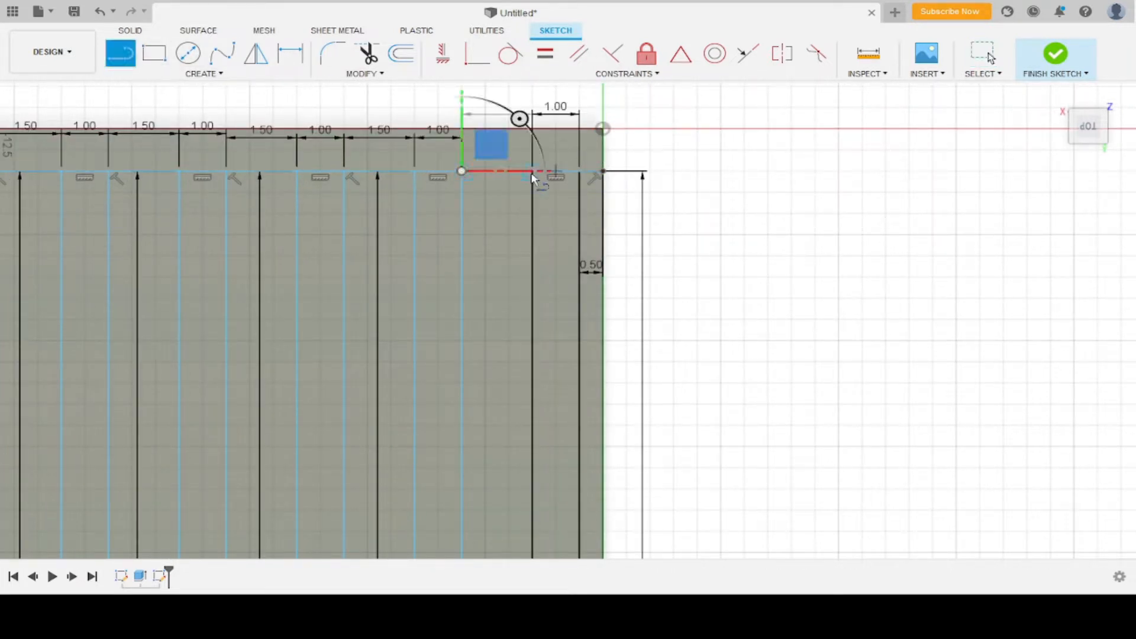
pyautogui.scroll(5, 498, 167)
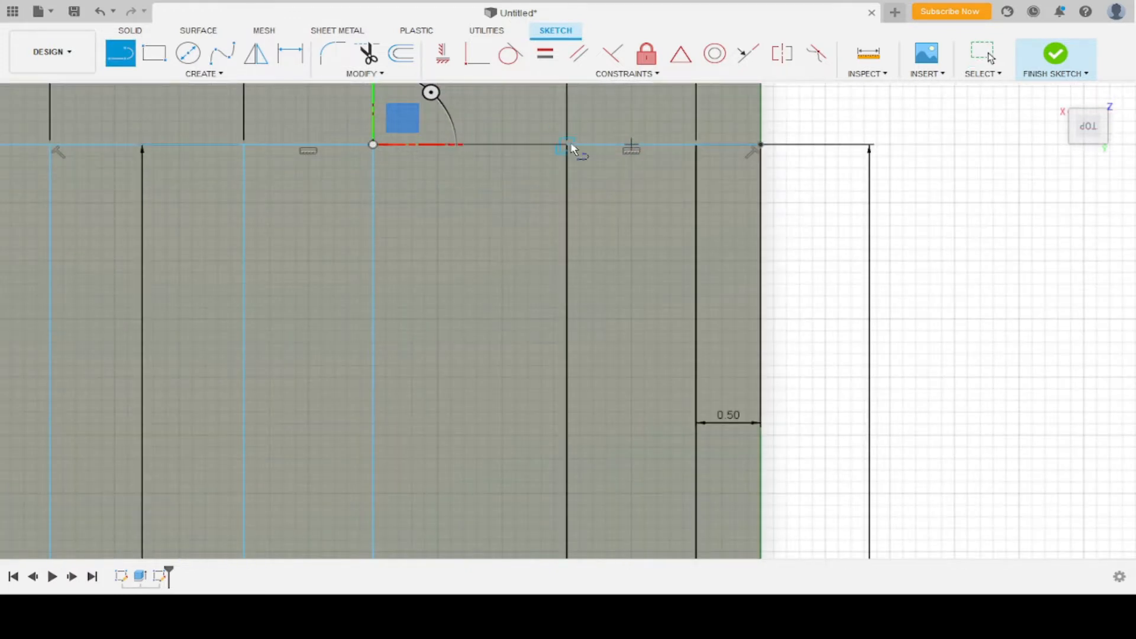
pyautogui.click(567, 144)
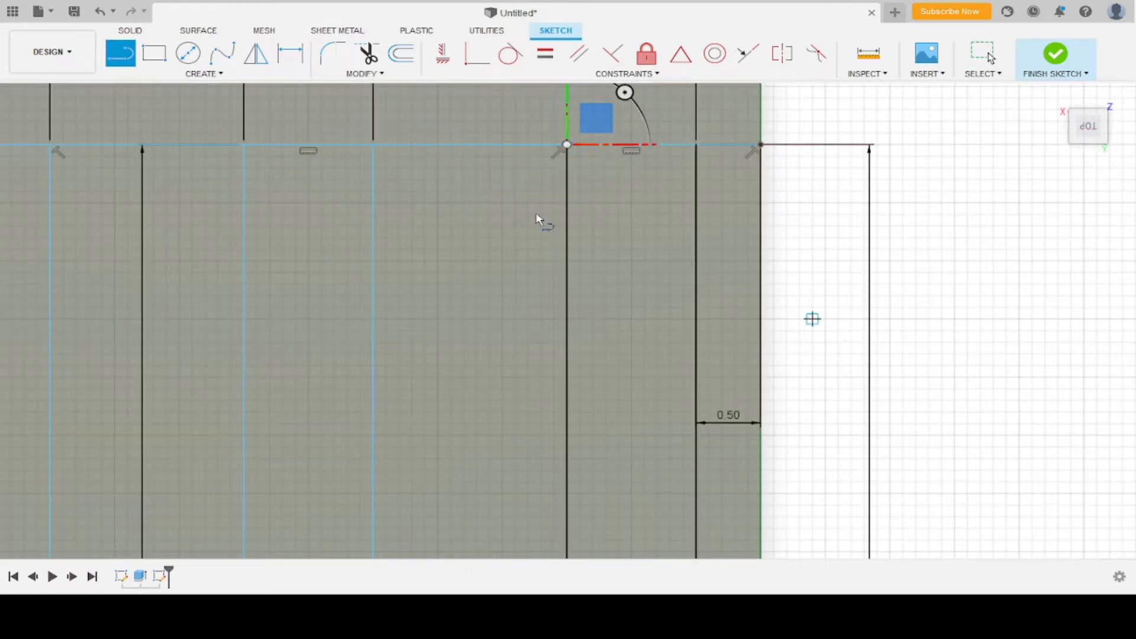
pyautogui.press('Escape')
# Delete the connecting spacer lines between the rectangles and finish the sketch.
pyautogui.scroll(-3, 548, 314)
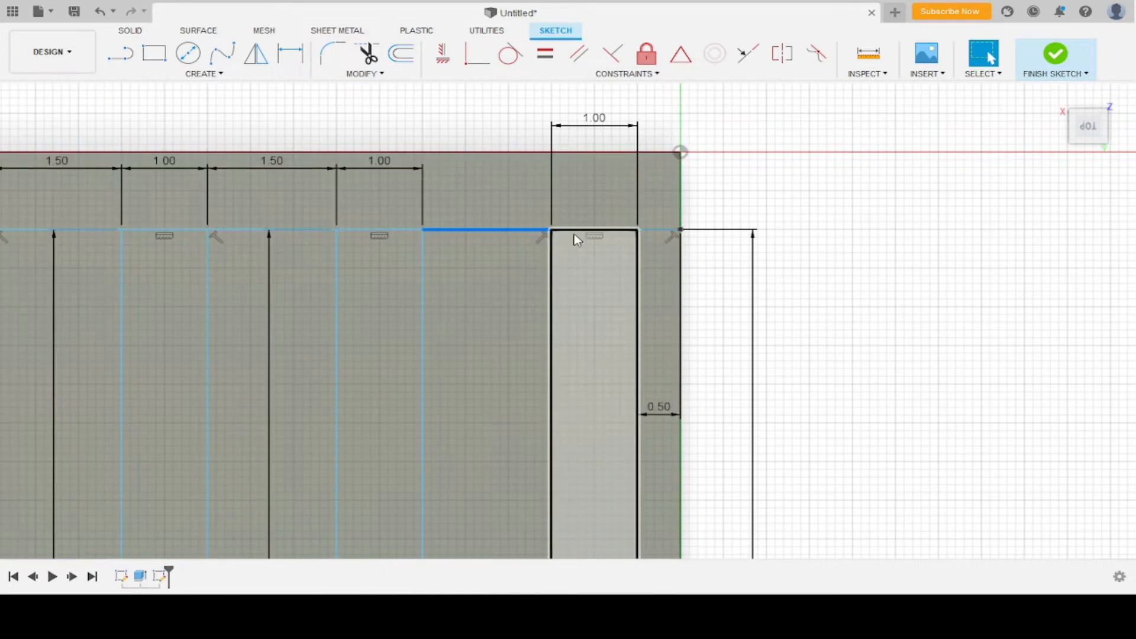
pyautogui.scroll(-5, 753, 329)
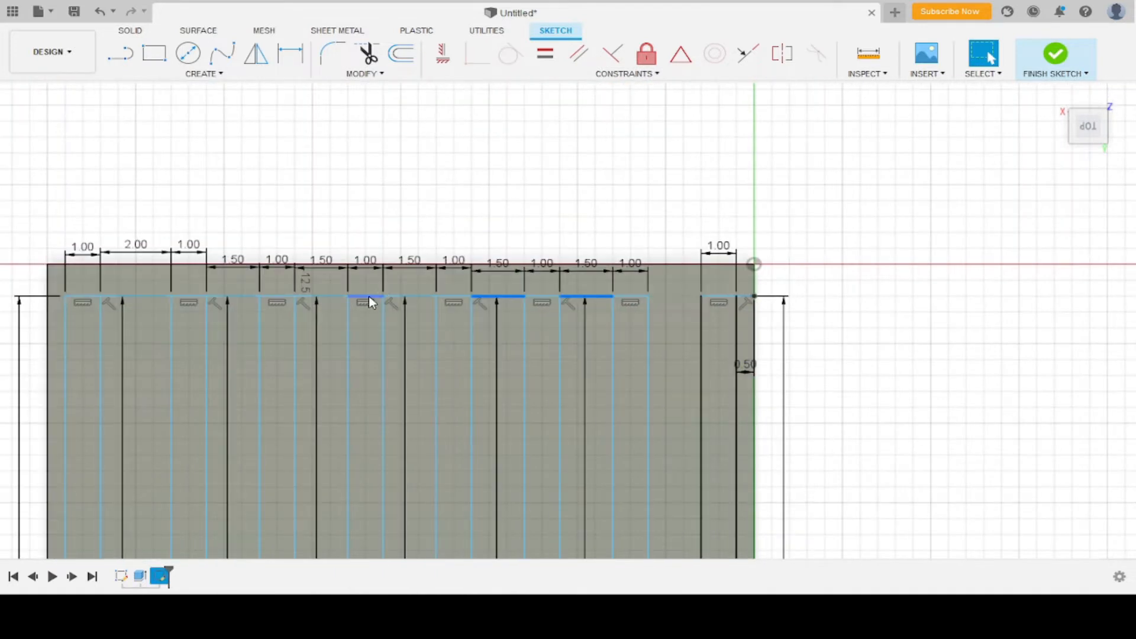
pyautogui.keyDown('shift'); pyautogui.click(410, 296); pyautogui.keyUp('shift')
pyautogui.keyDown('shift'); pyautogui.click(321, 296); pyautogui.keyUp('shift')
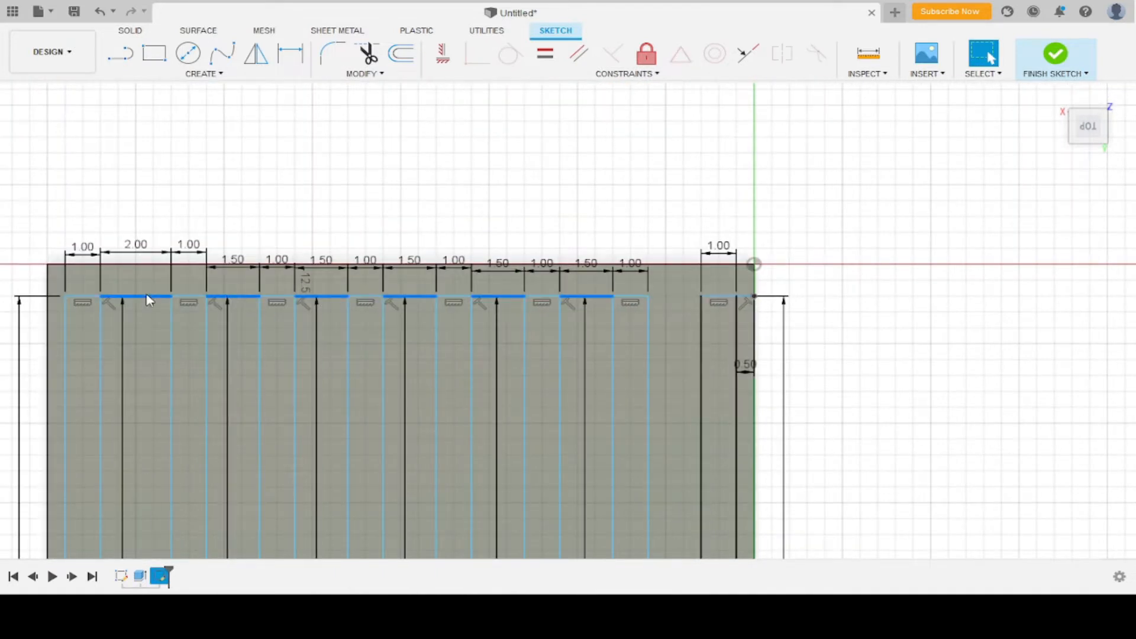
pyautogui.click(1055, 54)
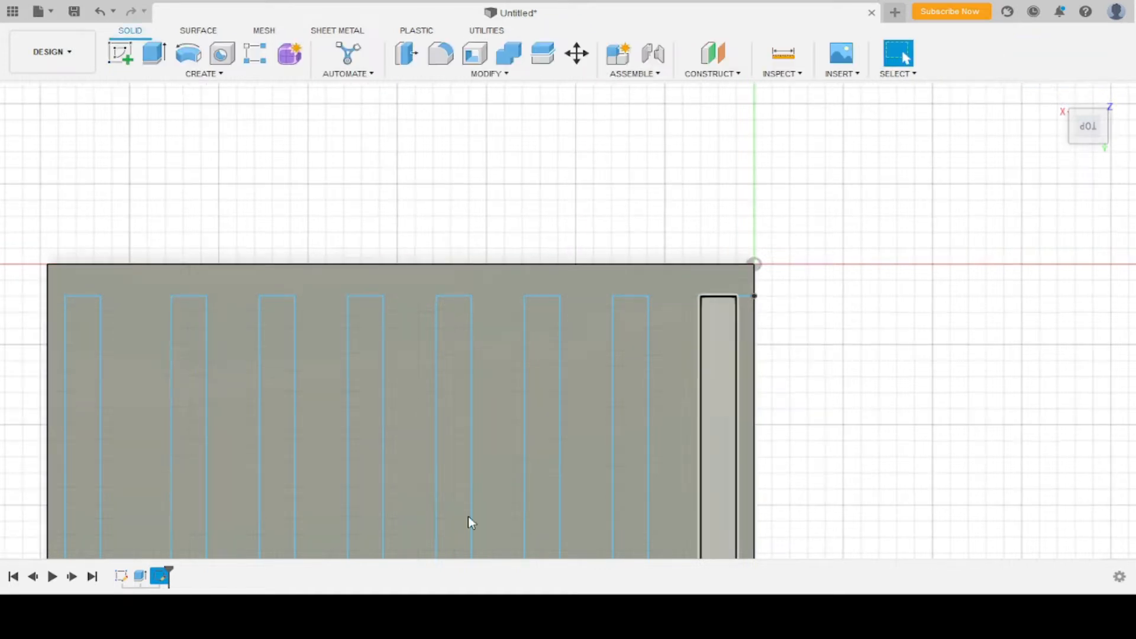
pyautogui.scroll(-6, 917, 238)
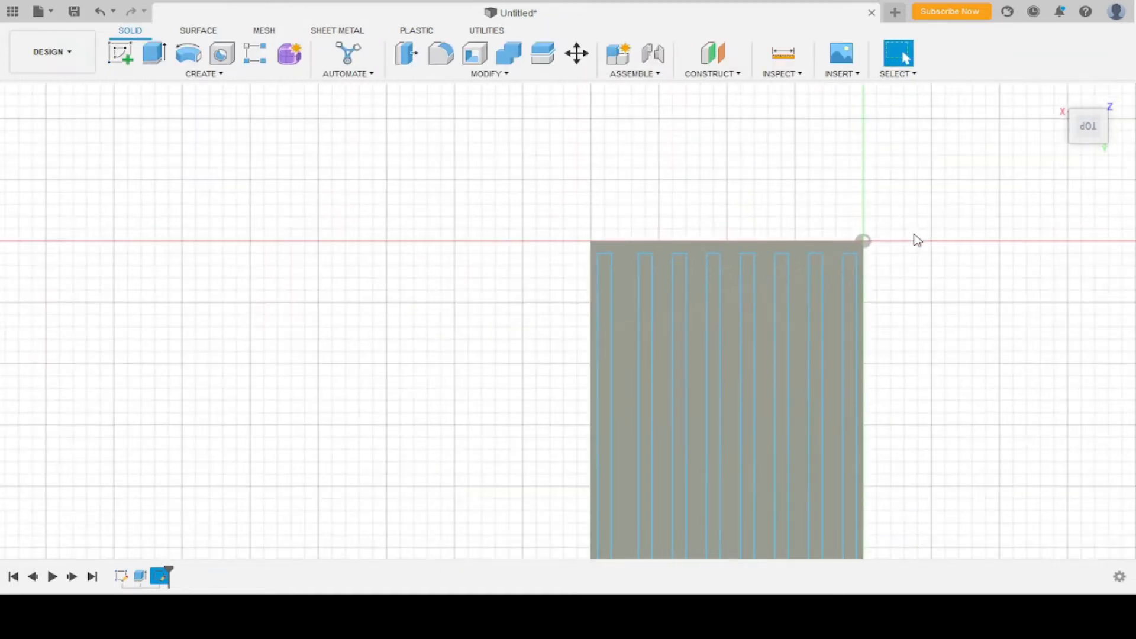
pyautogui.click(1055, 97)
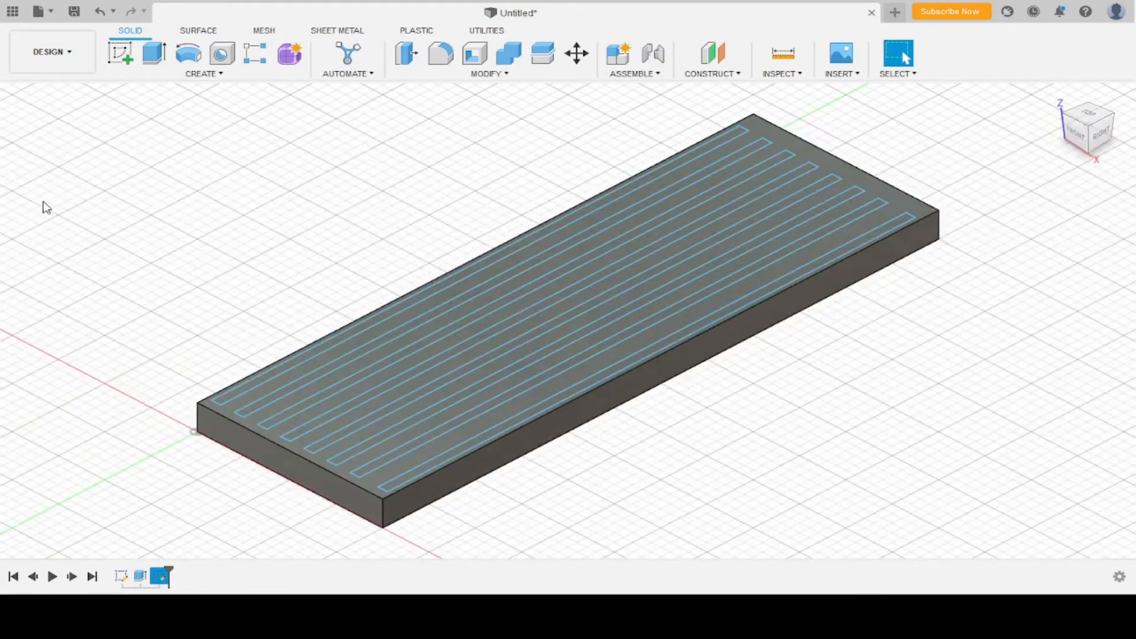
pyautogui.click(155, 53)
pyautogui.scroll(4, 513, 235)
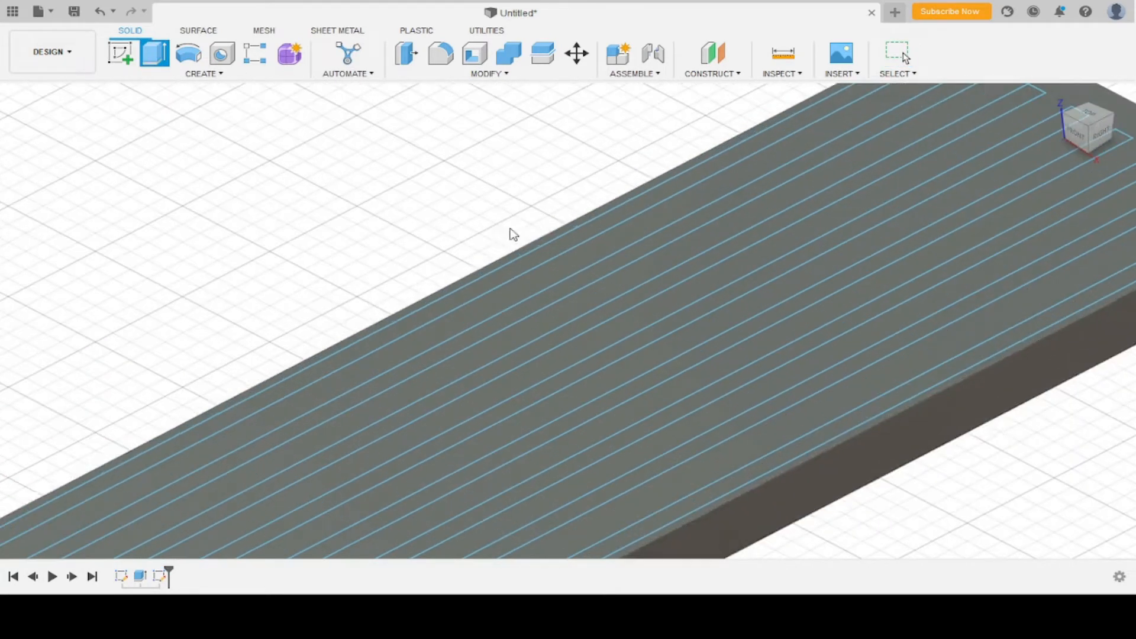
pyautogui.click(1105, 342)
pyautogui.press('Escape')
# Extrude all eight long rectangles by -3 mm to cut slots into the plate.
pyautogui.click(586, 233)
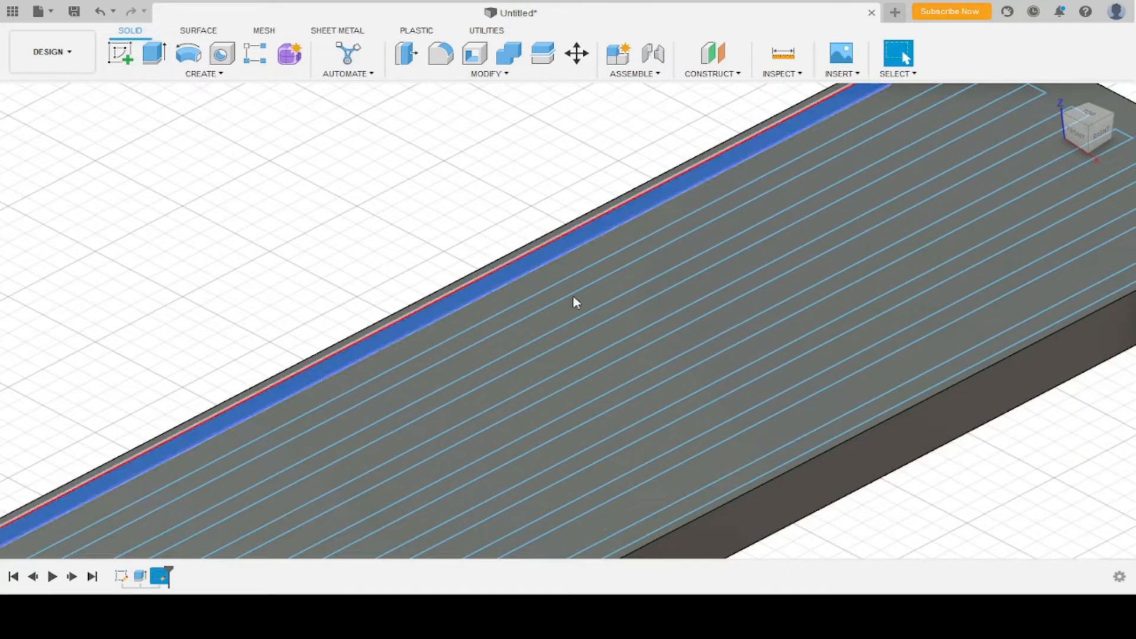
pyautogui.keyDown('ctrl'); pyautogui.click(575, 285); pyautogui.keyUp('ctrl')
pyautogui.keyDown('ctrl'); pyautogui.click(594, 320); pyautogui.keyUp('ctrl')
pyautogui.keyDown('ctrl'); pyautogui.click(643, 341); pyautogui.keyUp('ctrl')
pyautogui.keyDown('ctrl'); pyautogui.click(680, 364); pyautogui.keyUp('ctrl')
pyautogui.keyDown('ctrl'); pyautogui.click(724, 389); pyautogui.keyUp('ctrl')
pyautogui.keyDown('ctrl'); pyautogui.click(761, 416); pyautogui.keyUp('ctrl')
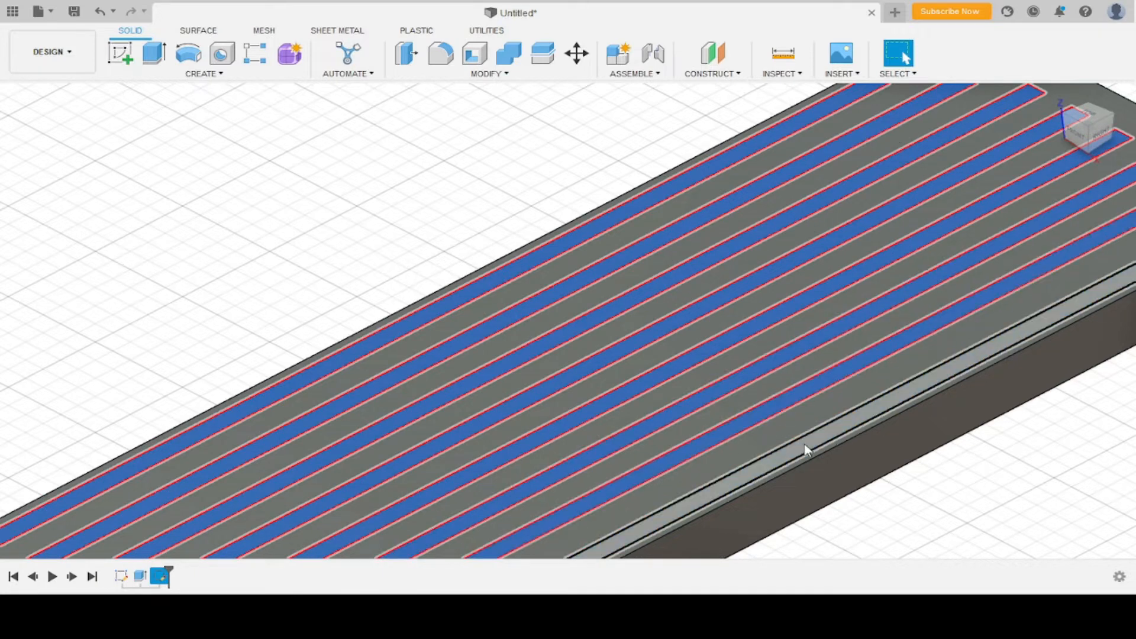
pyautogui.click(155, 55)
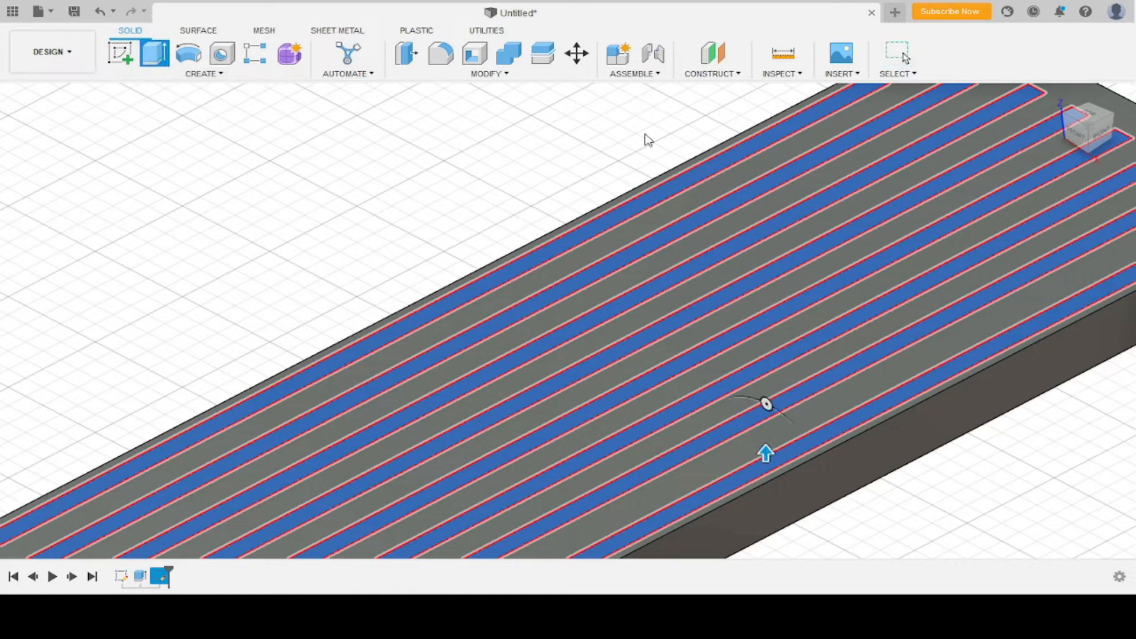
pyautogui.write('-3')
pyautogui.scroll(-4, 588, 203)
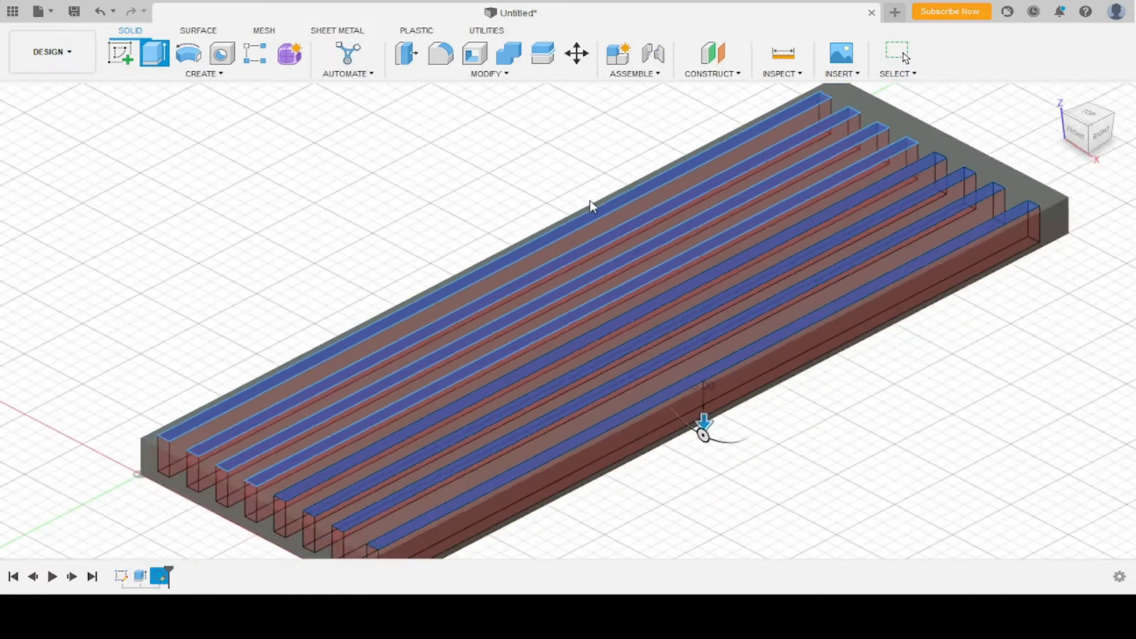
pyautogui.press('Return')
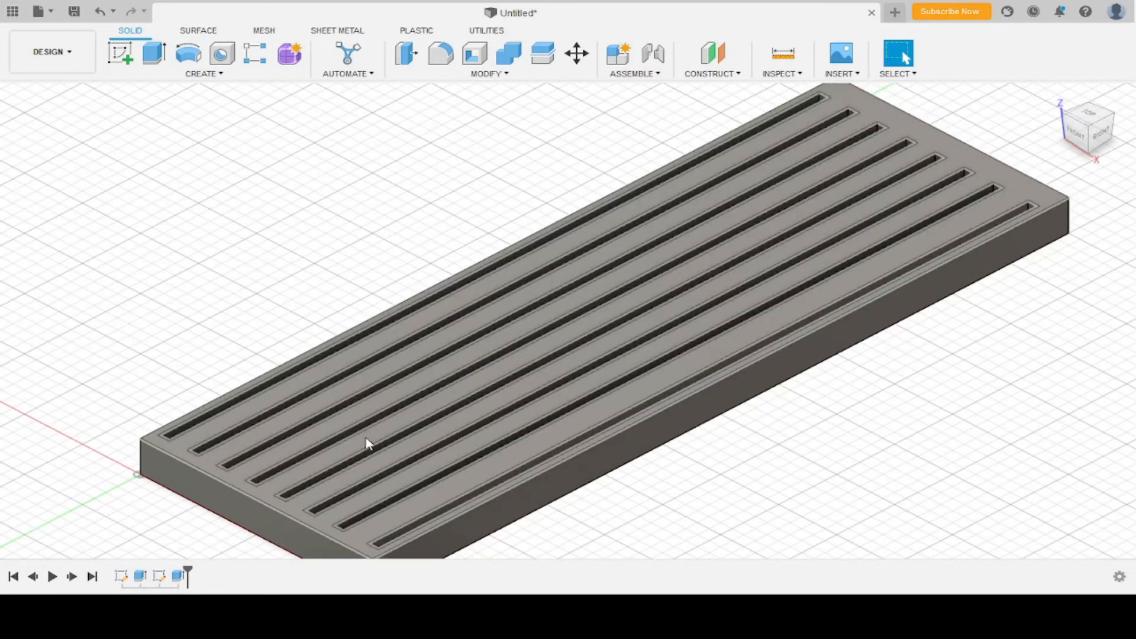
# Extrude the slotted top face upward to make a block about 90 mm tall.
pyautogui.click(367, 444)
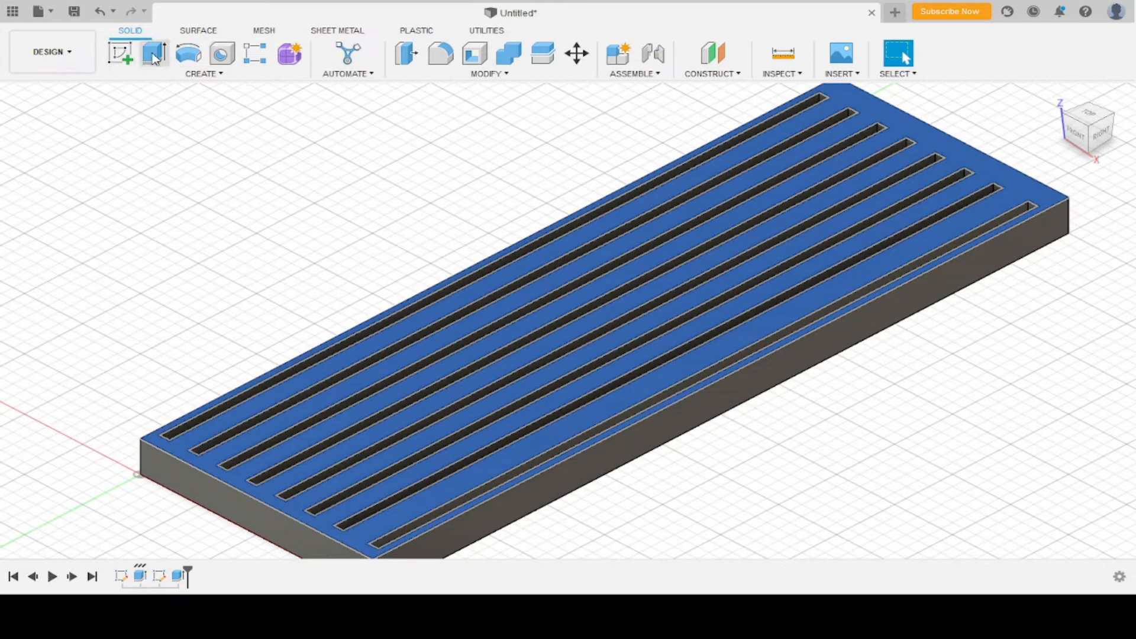
pyautogui.click(154, 55)
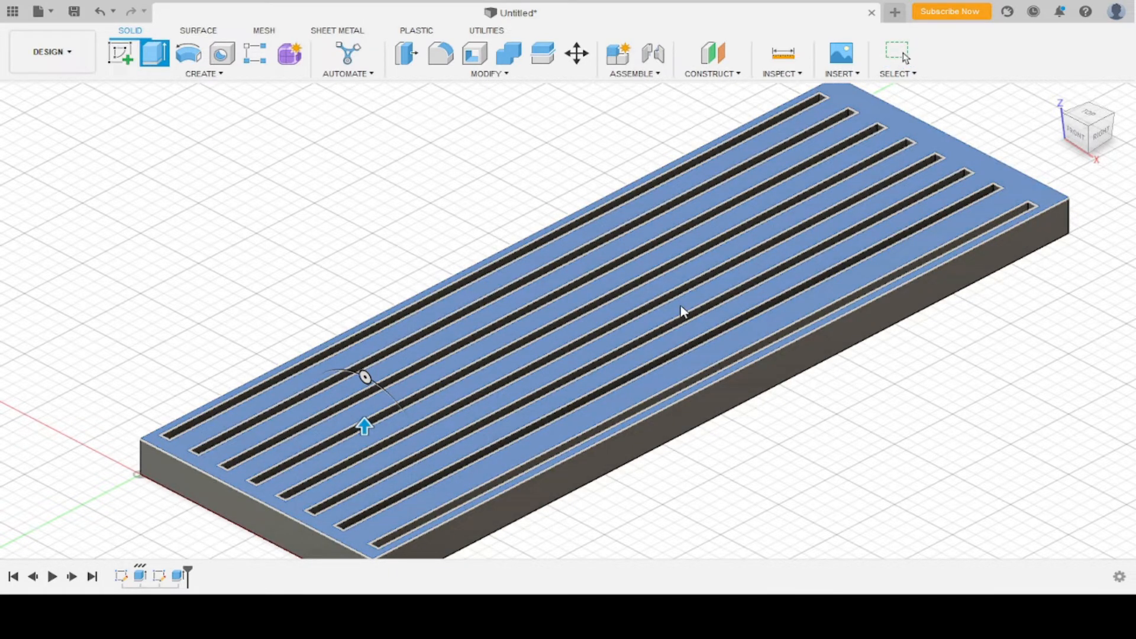
pyautogui.write('5')
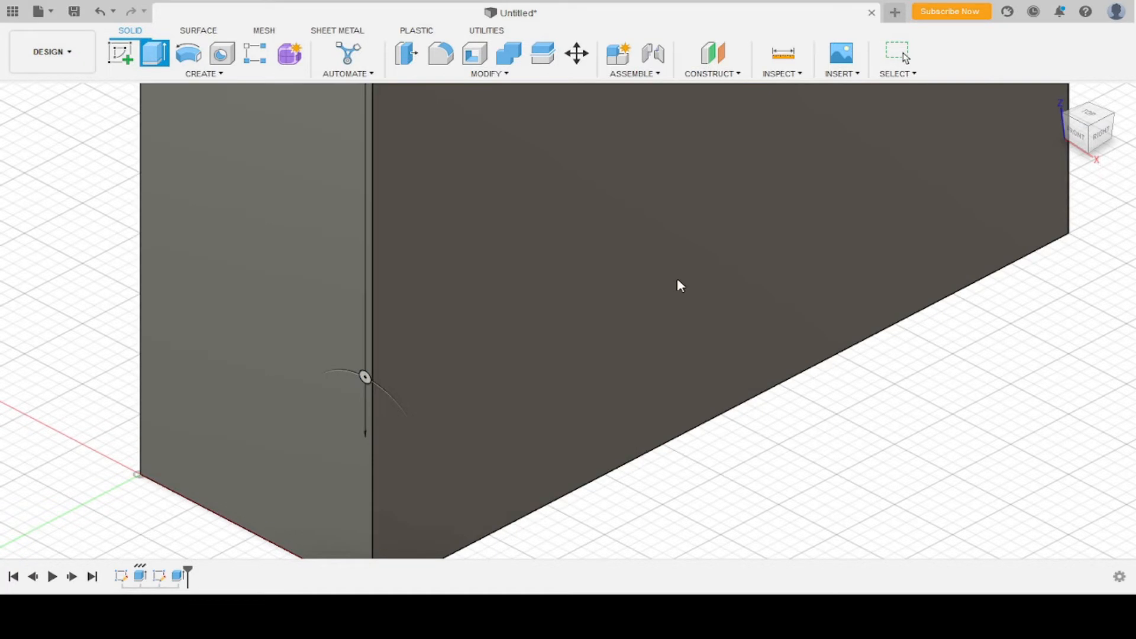
pyautogui.press('Return')
# Sketch a rectangle about 40 by 65 mm on the block's large side face, with equal side margins, and finish the sketch.
pyautogui.scroll(-8, 624, 359)
pyautogui.scroll(5, 573, 138)
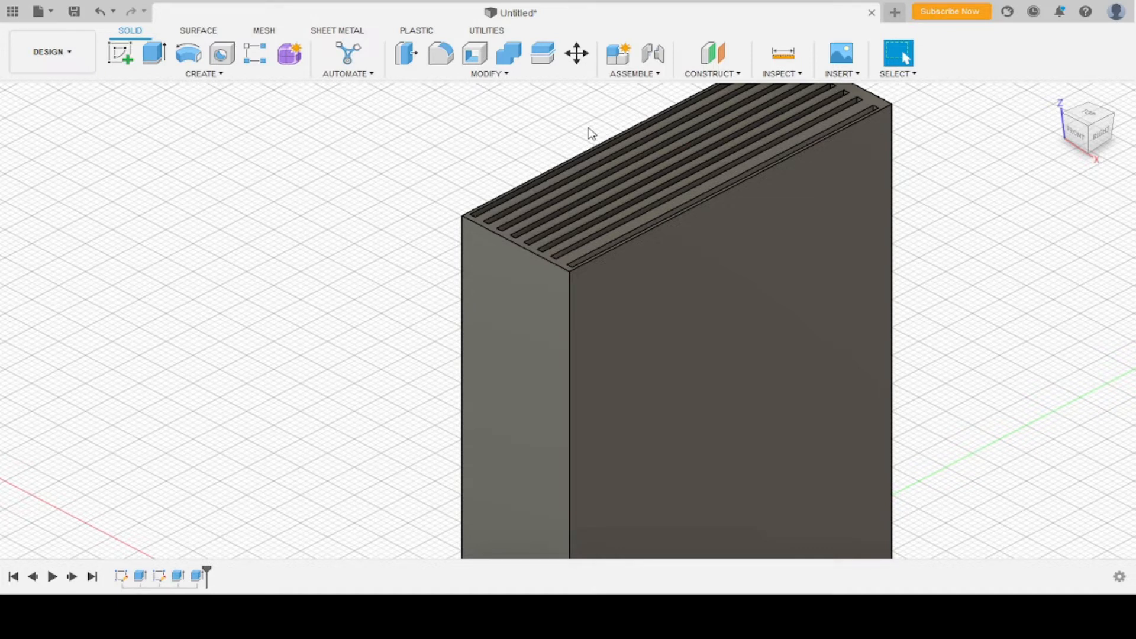
pyautogui.click(726, 325)
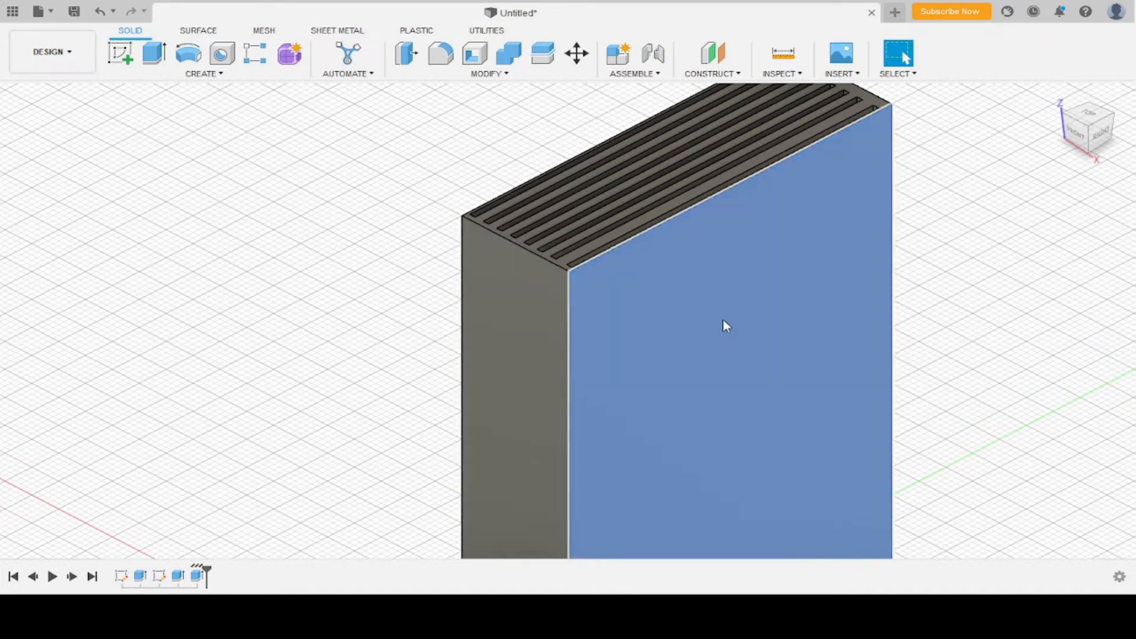
pyautogui.click(121, 53)
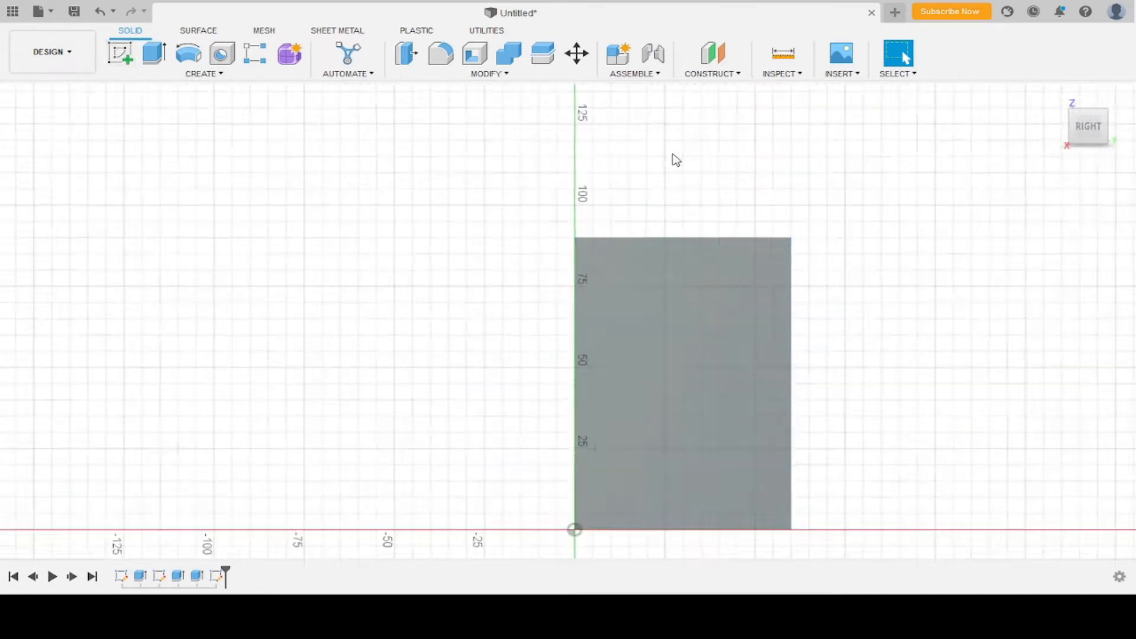
pyautogui.scroll(2, 700, 246)
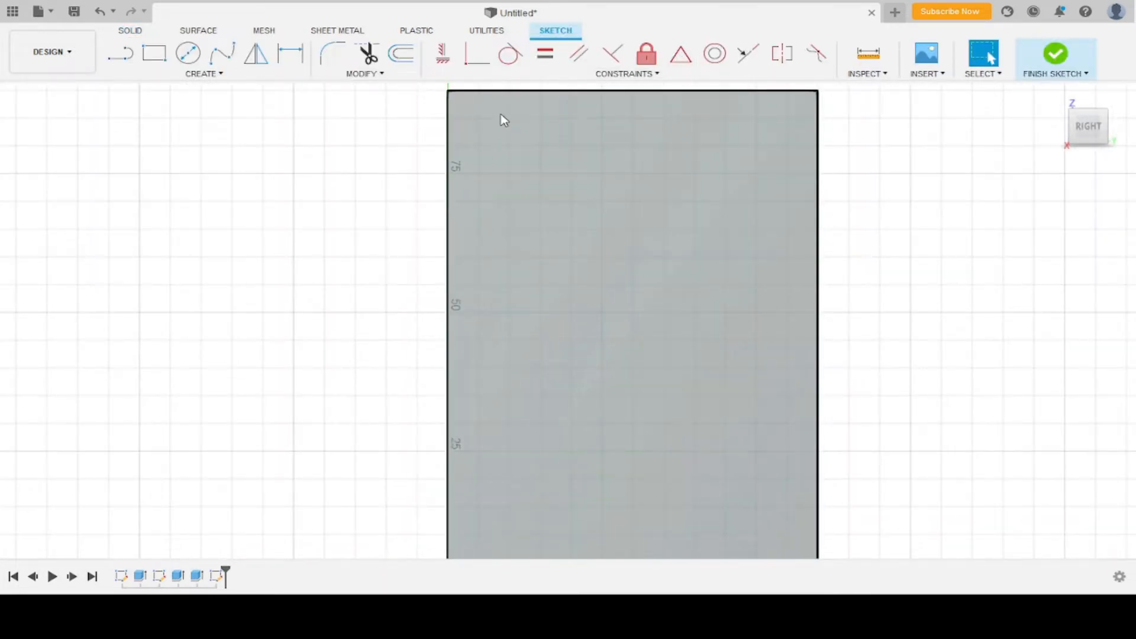
pyautogui.press('r')
pyautogui.click(509, 147)
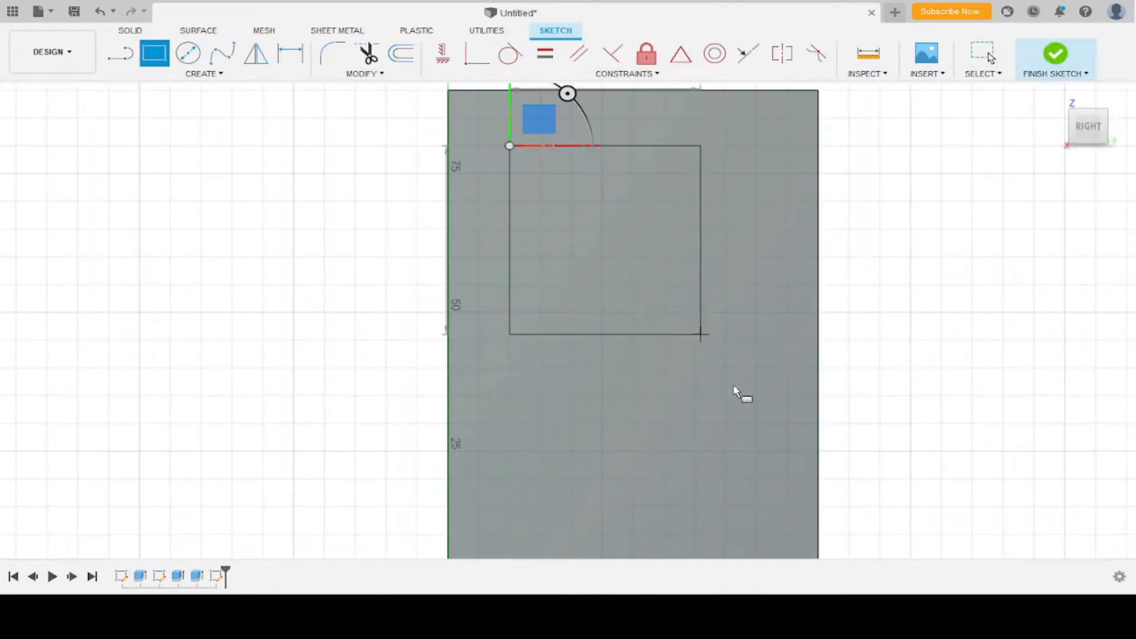
pyautogui.click(786, 506)
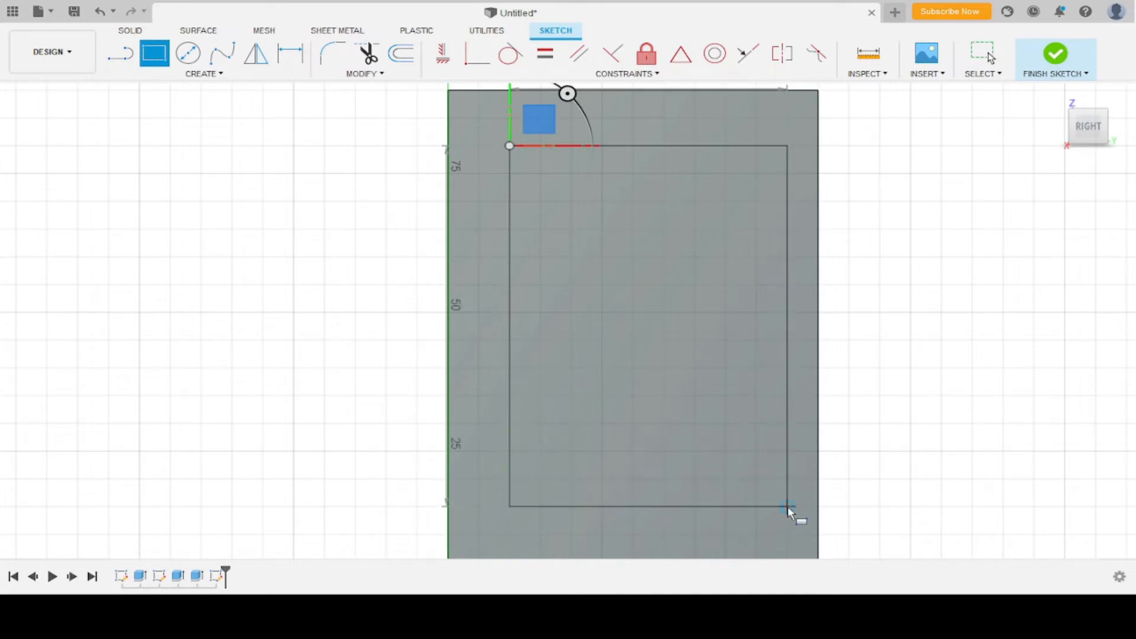
pyautogui.click(787, 507)
pyautogui.press('Escape')
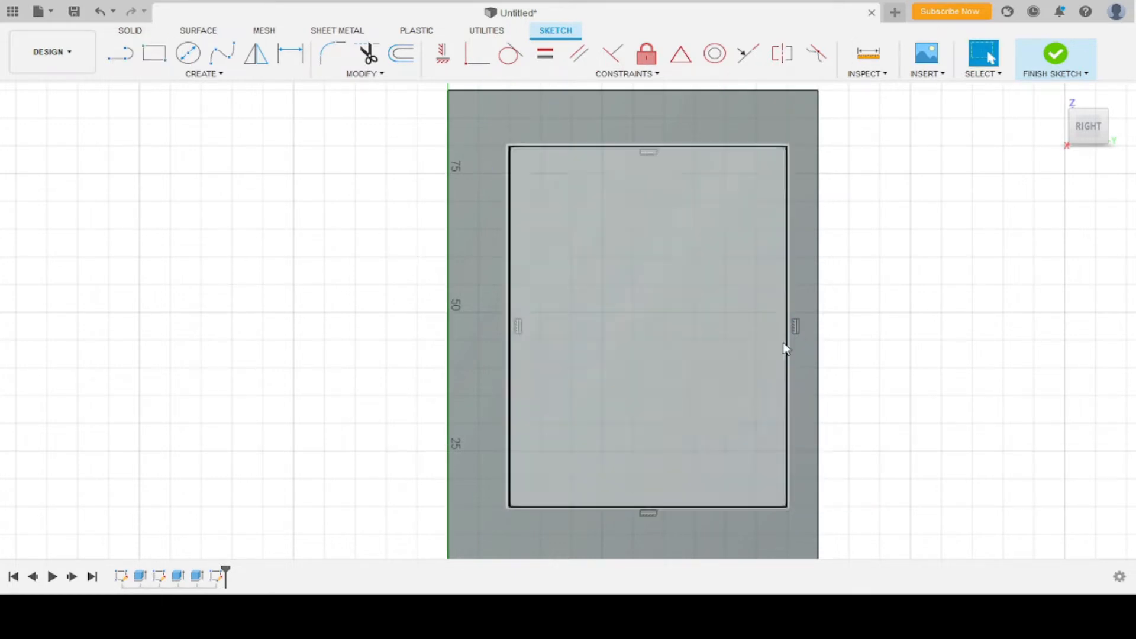
pyautogui.moveTo(790, 326); pyautogui.dragTo(758, 328)
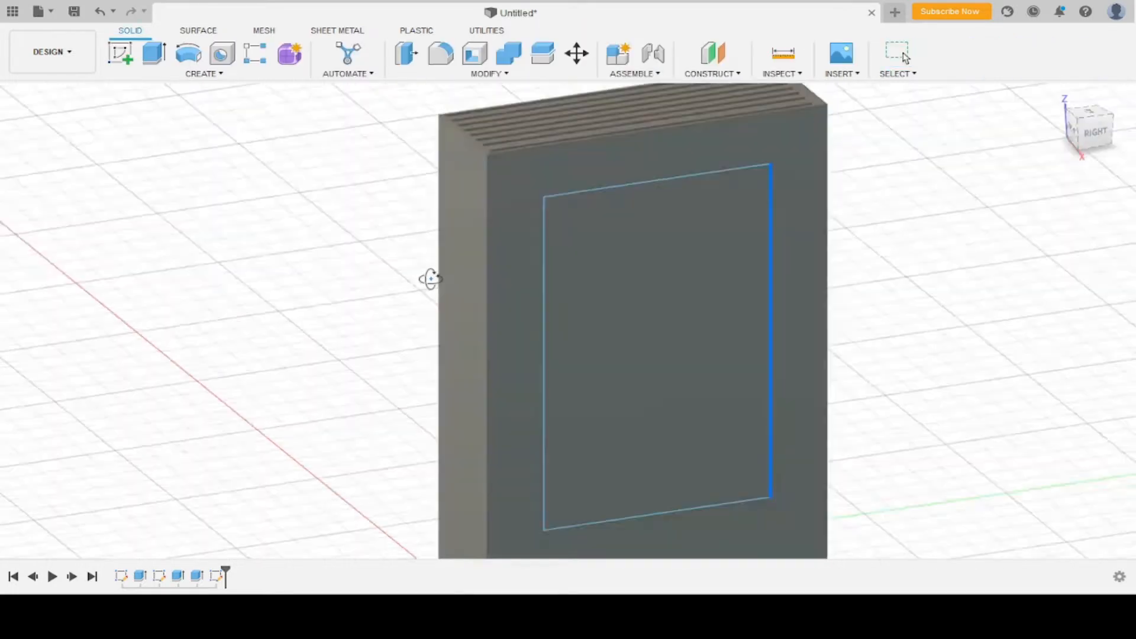
# Extrude the rectangle on the large side face inward through the block's full thickness to cut a window opening.
pyautogui.keyDown('shift'); pyautogui.moveTo(430, 279); pyautogui.dragTo(485, 288, button='middle'); pyautogui.keyUp('shift')
pyautogui.click(661, 338)
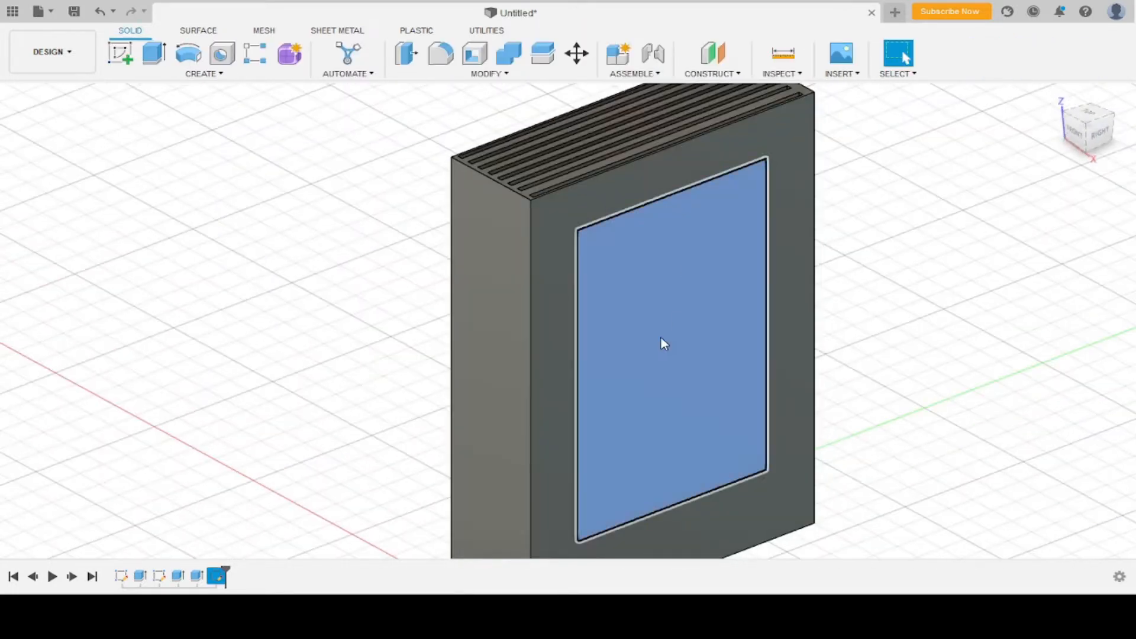
pyautogui.press('e')
pyautogui.moveTo(676, 358); pyautogui.dragTo(334, 315)
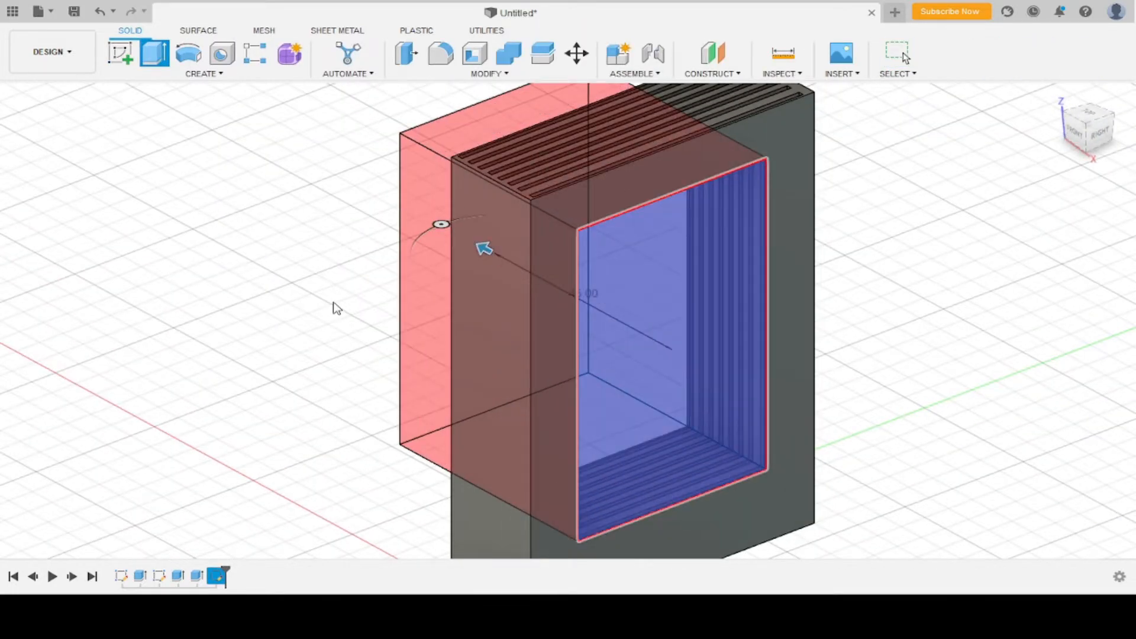
pyautogui.press('Return')
# Extrude the inner upper face of the window opening down to the opening's lower edge to fill it back in.
pyautogui.keyDown('shift'); pyautogui.moveTo(317, 251); pyautogui.dragTo(590, 225, button='middle'); pyautogui.keyUp('shift')
pyautogui.scroll(4, 405, 136)
pyautogui.click(420, 182)
pyautogui.keyDown('shift'); pyautogui.moveTo(419, 182); pyautogui.dragTo(613, 201, button='middle'); pyautogui.keyUp('shift')
pyautogui.click(481, 162)
pyautogui.press('e')
pyautogui.scroll(-5, 613, 200)
pyautogui.moveTo(601, 210); pyautogui.dragTo(598, 469)
pyautogui.press('Return')
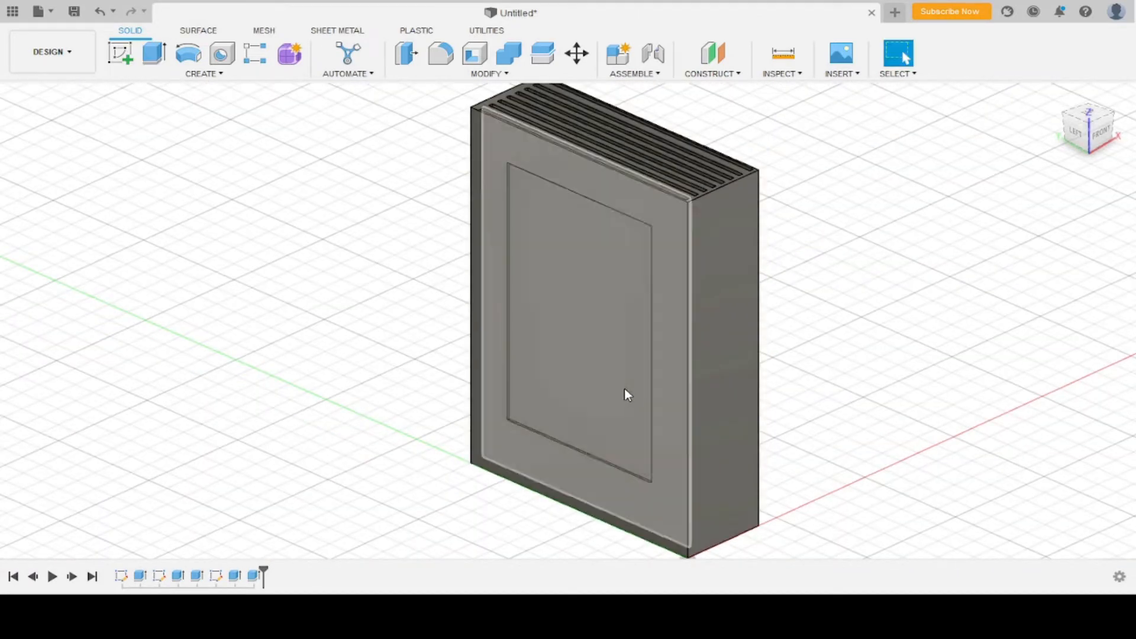
# Start a new sketch on the slotted top face of the block.
pyautogui.keyDown('shift'); pyautogui.moveTo(624, 390); pyautogui.dragTo(524, 204, button='middle'); pyautogui.keyUp('shift')
pyautogui.click(520, 237)
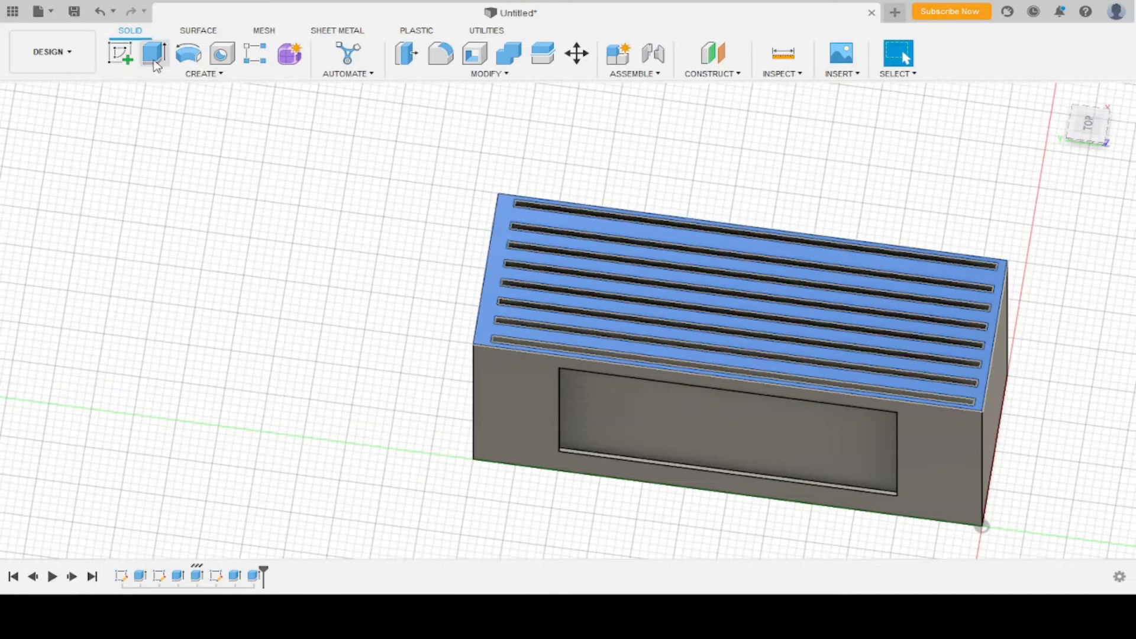
pyautogui.click(120, 53)
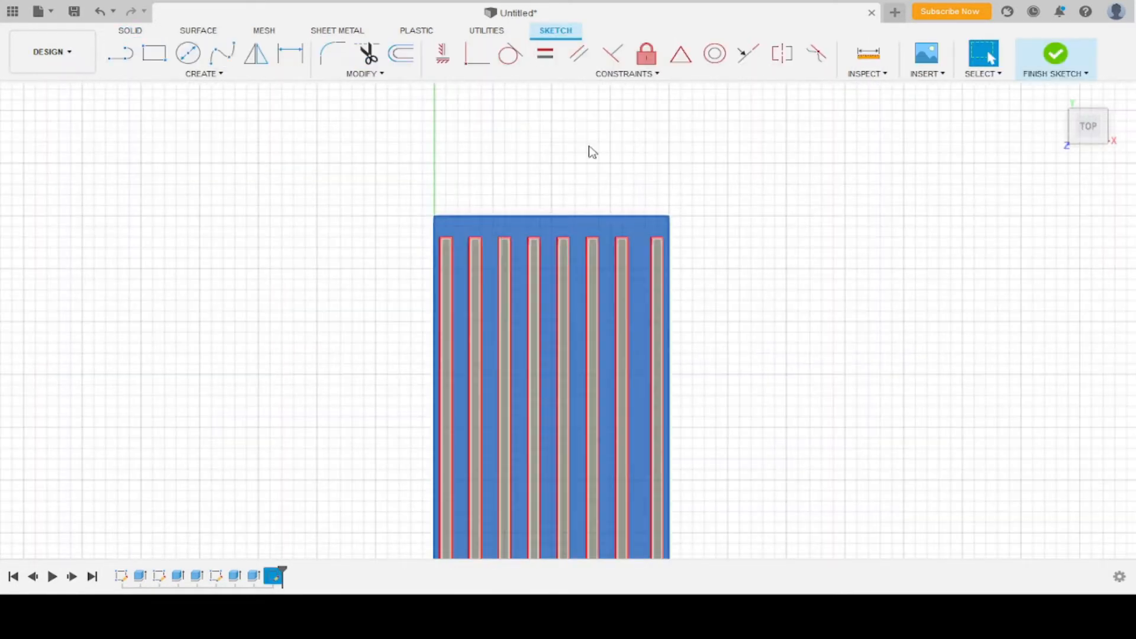
pyautogui.press('l')
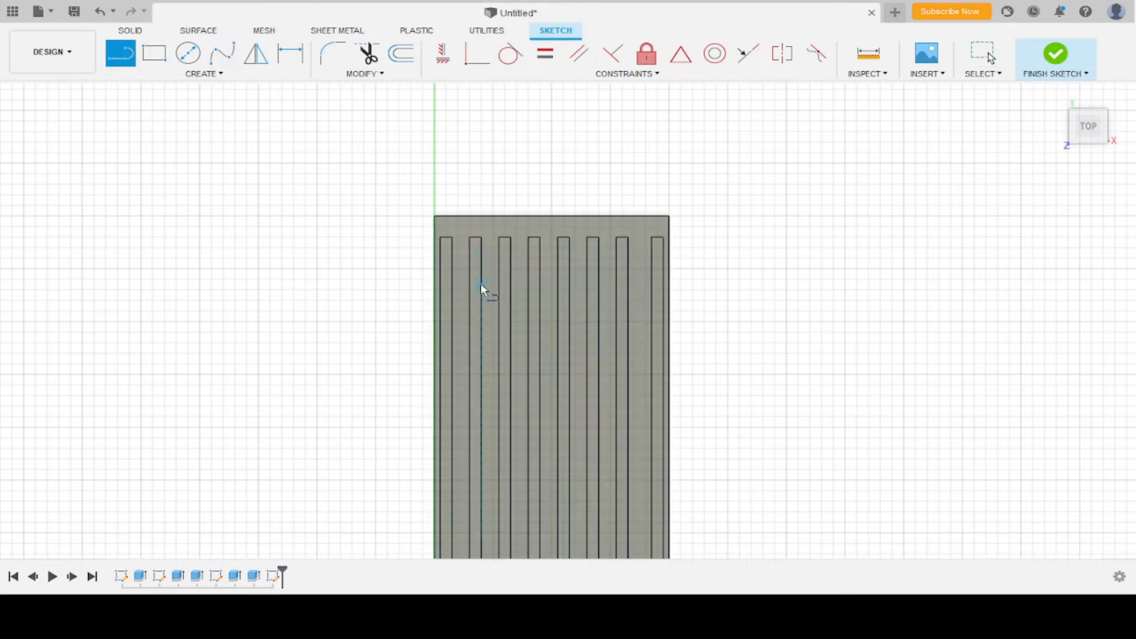
pyautogui.click(481, 270)
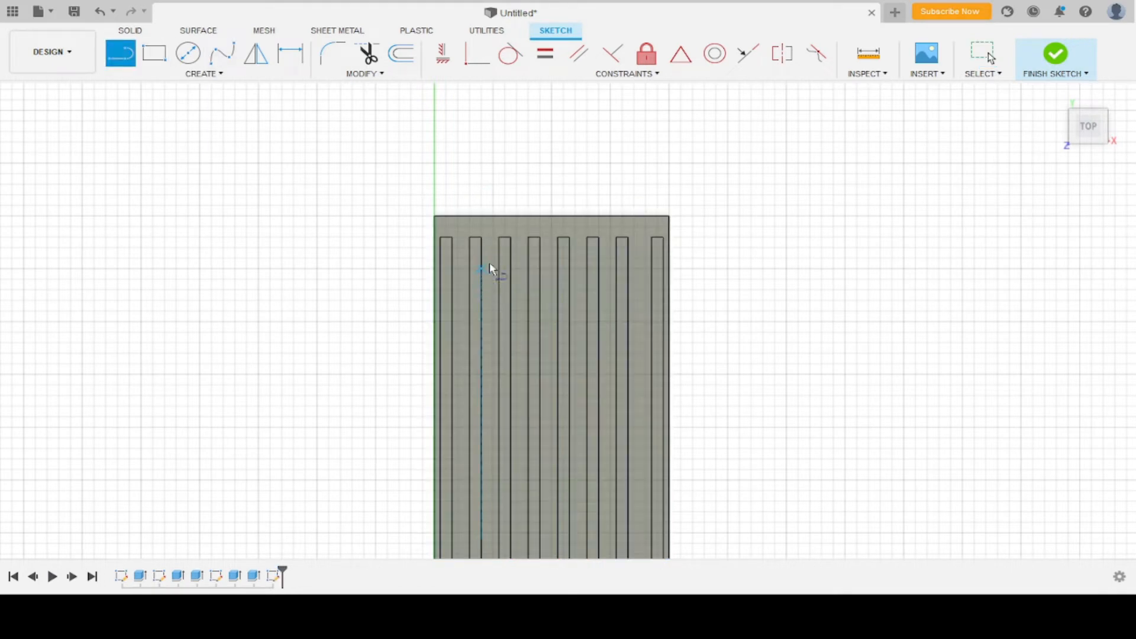
pyautogui.click(618, 270)
pyautogui.scroll(-3, 602, 363)
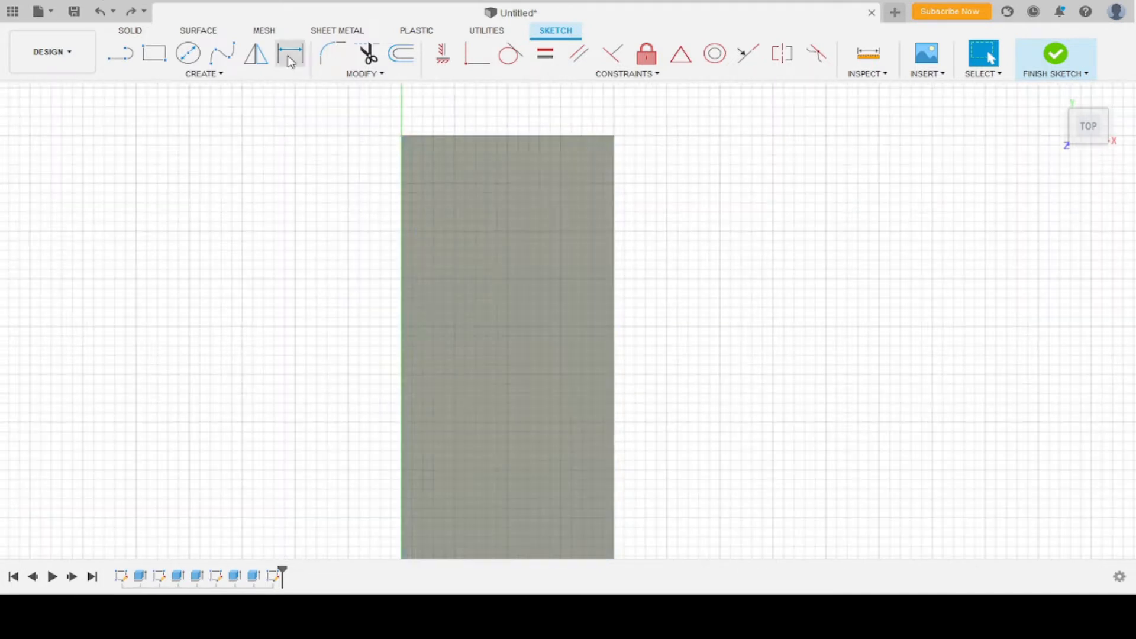
# Draw a rectangle from the second slot's inner edge to the seventh slot's inner edge, inset from both slot ends, and finish the sketch.
pyautogui.press('r')
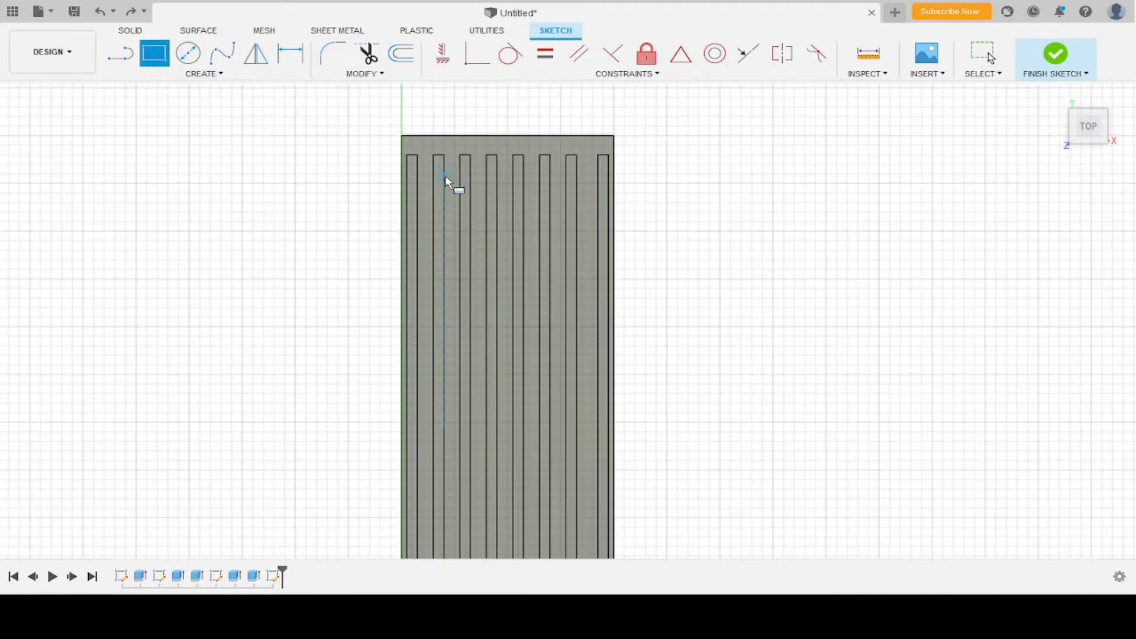
pyautogui.click(444, 175)
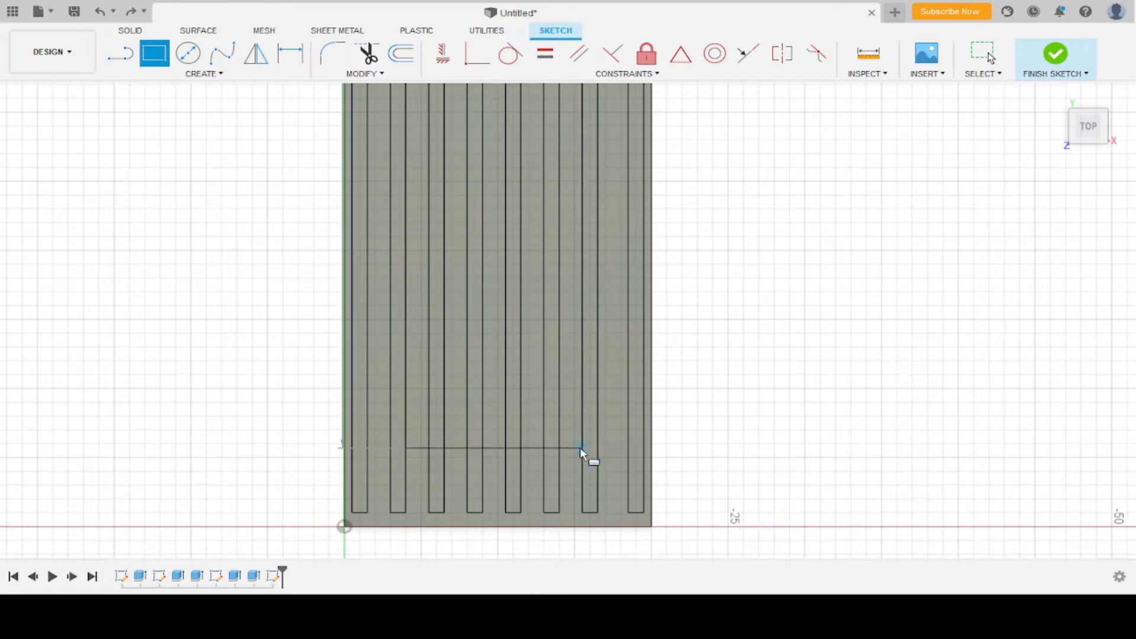
pyautogui.click(580, 448)
pyautogui.click(1041, 67)
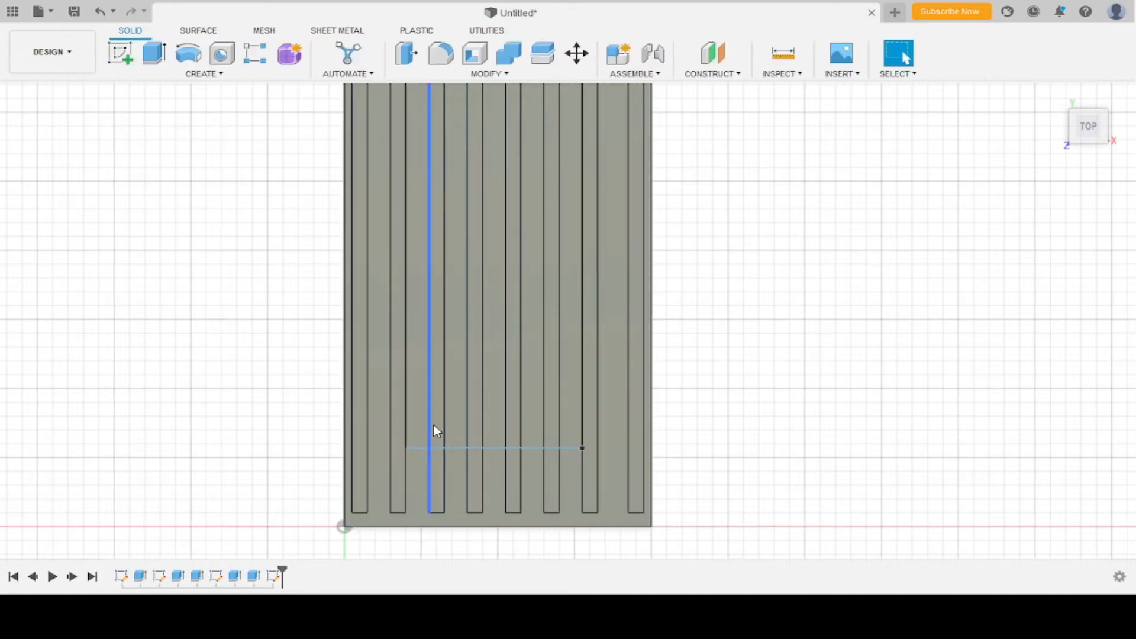
# Extrude all profile strips inside the new rectangle by -90 mm to hollow out the block between the slot ends.
pyautogui.click(413, 441)
pyautogui.click(494, 441)
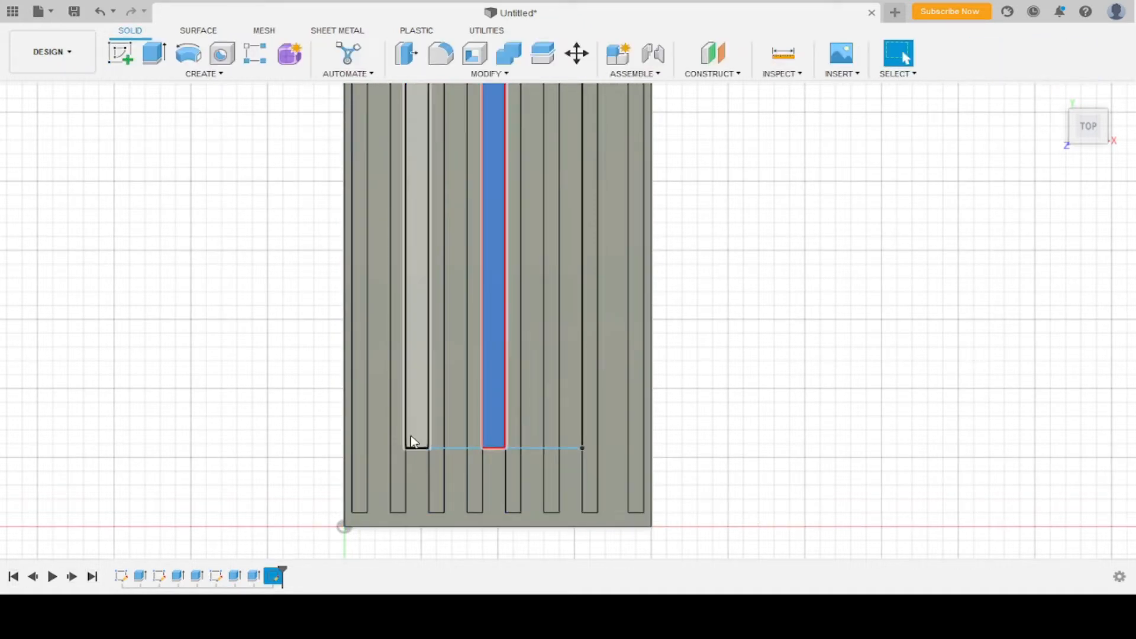
pyautogui.click(412, 437)
pyautogui.keyDown('ctrl'); pyautogui.click(454, 423); pyautogui.keyUp('ctrl')
pyautogui.keyDown('ctrl'); pyautogui.click(493, 422); pyautogui.keyUp('ctrl')
pyautogui.keyDown('ctrl'); pyautogui.click(473, 425); pyautogui.keyUp('ctrl')
pyautogui.keyDown('ctrl'); pyautogui.click(437, 425); pyautogui.keyUp('ctrl')
pyautogui.keyDown('ctrl'); pyautogui.click(513, 422); pyautogui.keyUp('ctrl')
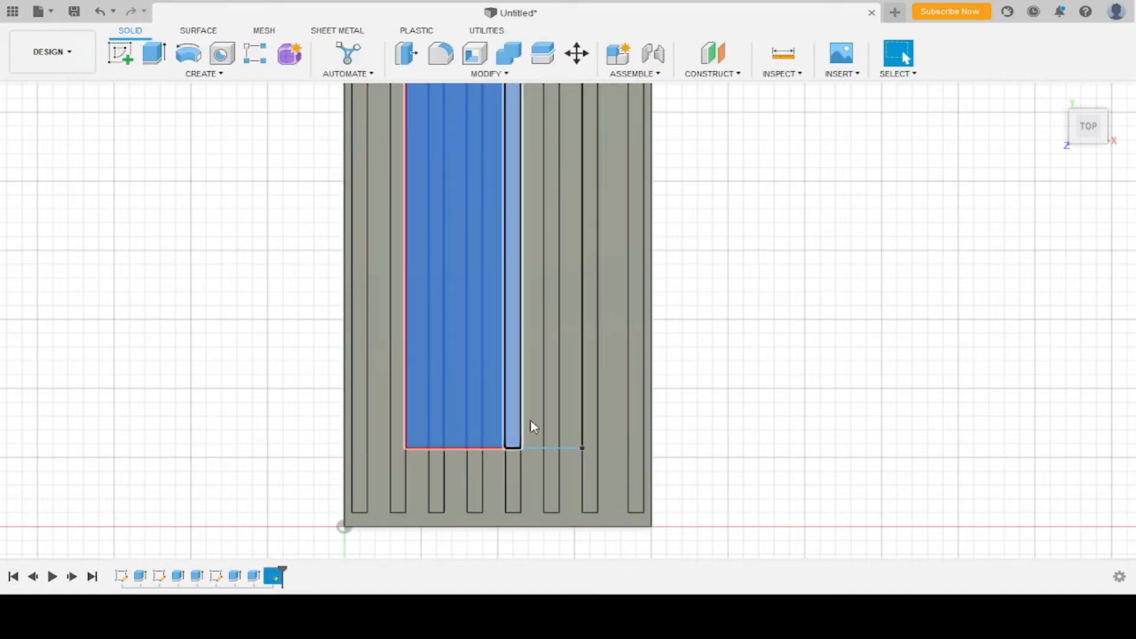
pyautogui.keyDown('ctrl'); pyautogui.click(533, 427); pyautogui.keyUp('ctrl')
pyautogui.keyDown('ctrl'); pyautogui.click(553, 437); pyautogui.keyUp('ctrl')
pyautogui.keyDown('ctrl'); pyautogui.click(576, 411); pyautogui.keyUp('ctrl')
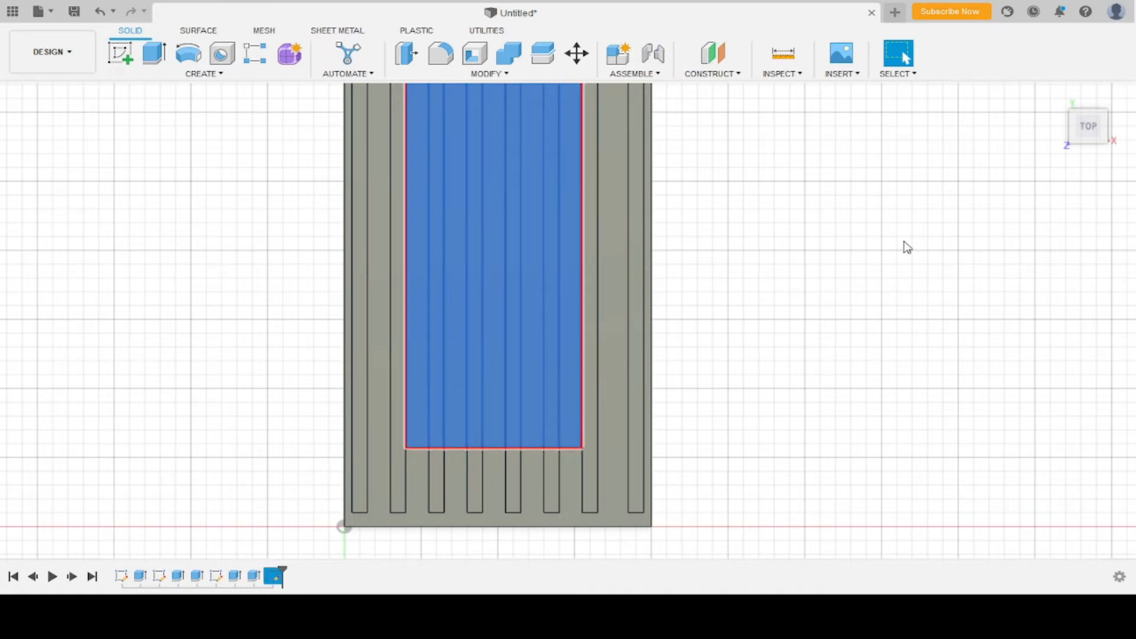
pyautogui.press('e')
pyautogui.moveTo(736, 143); pyautogui.dragTo(817, 533)
pyautogui.write('-90')
pyautogui.press('Return')
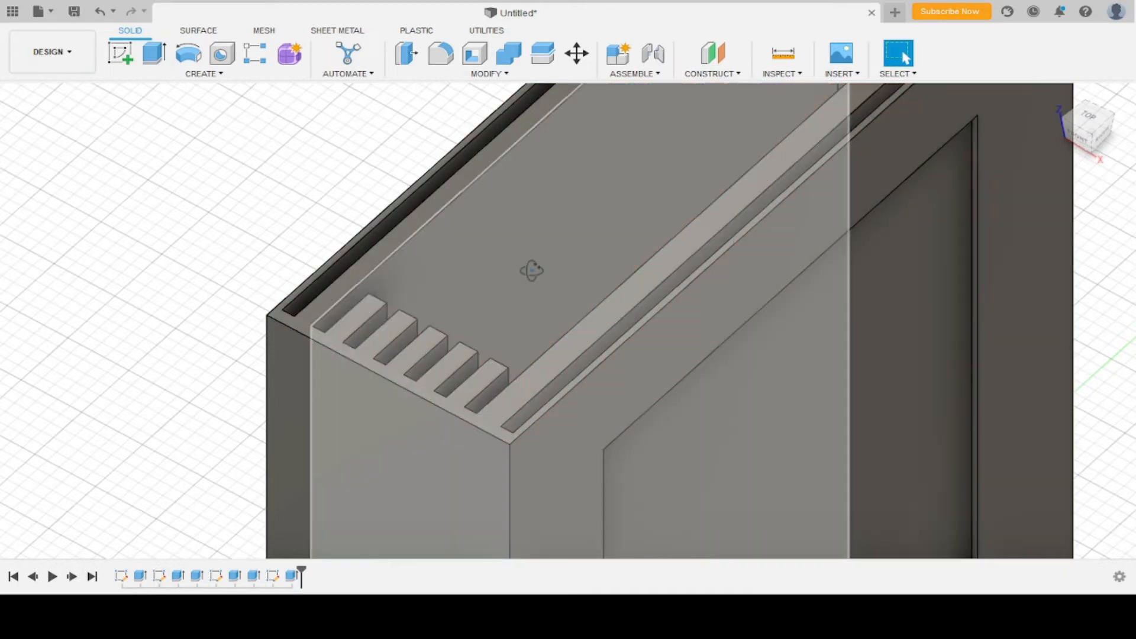
# Measure the wall between the top face's short outer edge and the end of a slot.
pyautogui.keyDown('shift'); pyautogui.moveTo(533, 268); pyautogui.dragTo(407, 292, button='middle'); pyautogui.keyUp('shift')
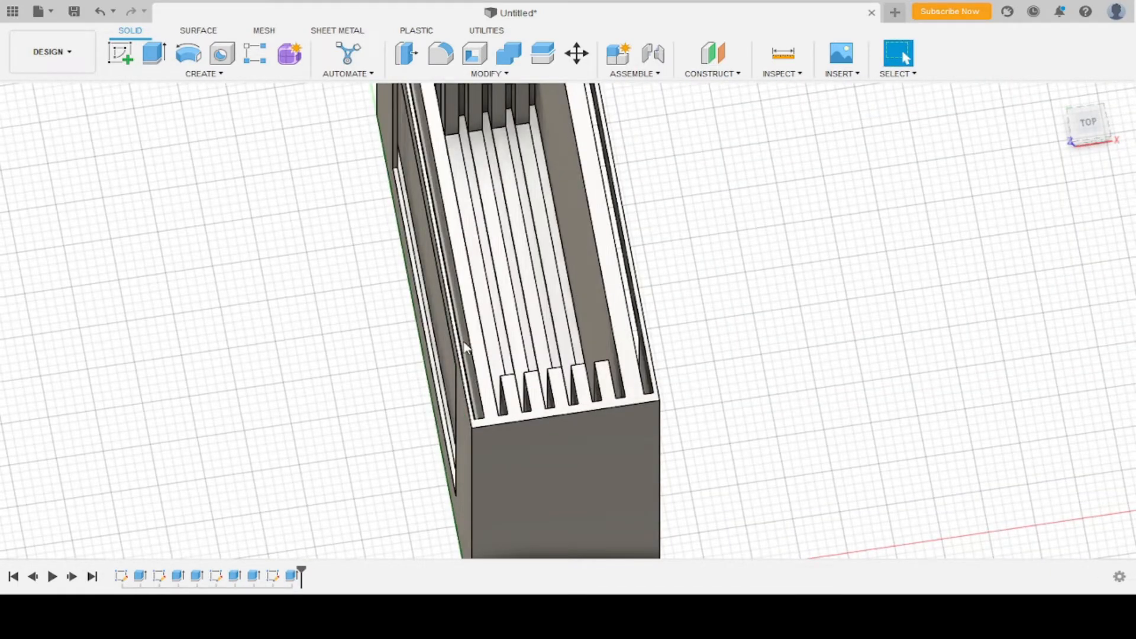
pyautogui.keyDown('shift'); pyautogui.moveTo(464, 341); pyautogui.dragTo(660, 259, button='middle'); pyautogui.keyUp('shift')
pyautogui.scroll(-5, 629, 273)
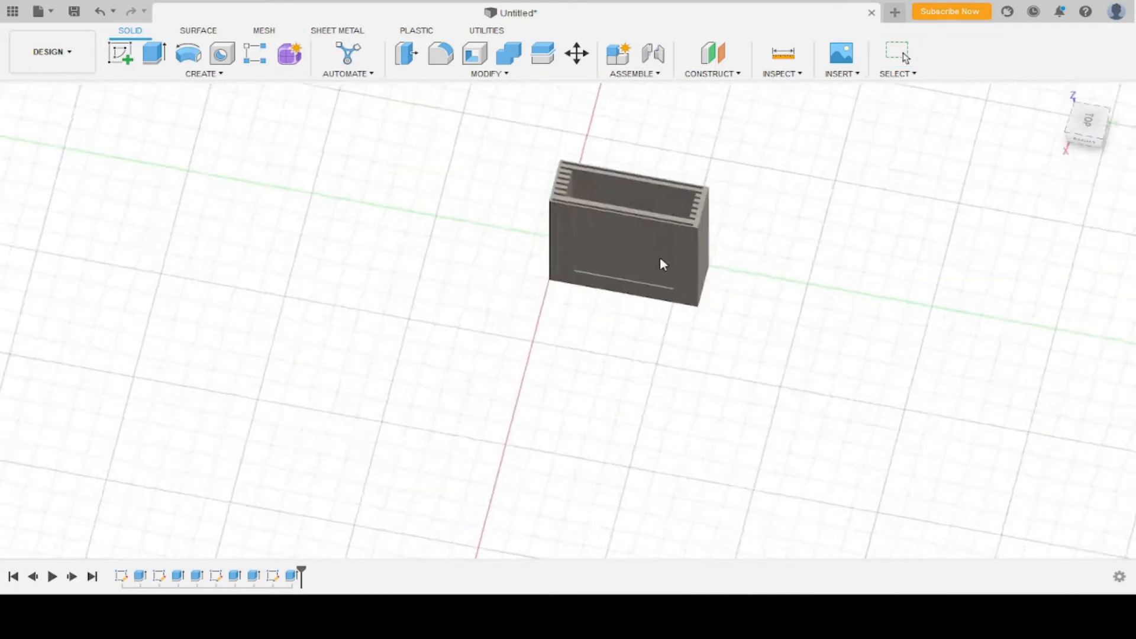
pyautogui.scroll(5, 551, 204)
pyautogui.press('i')
pyautogui.click(507, 181)
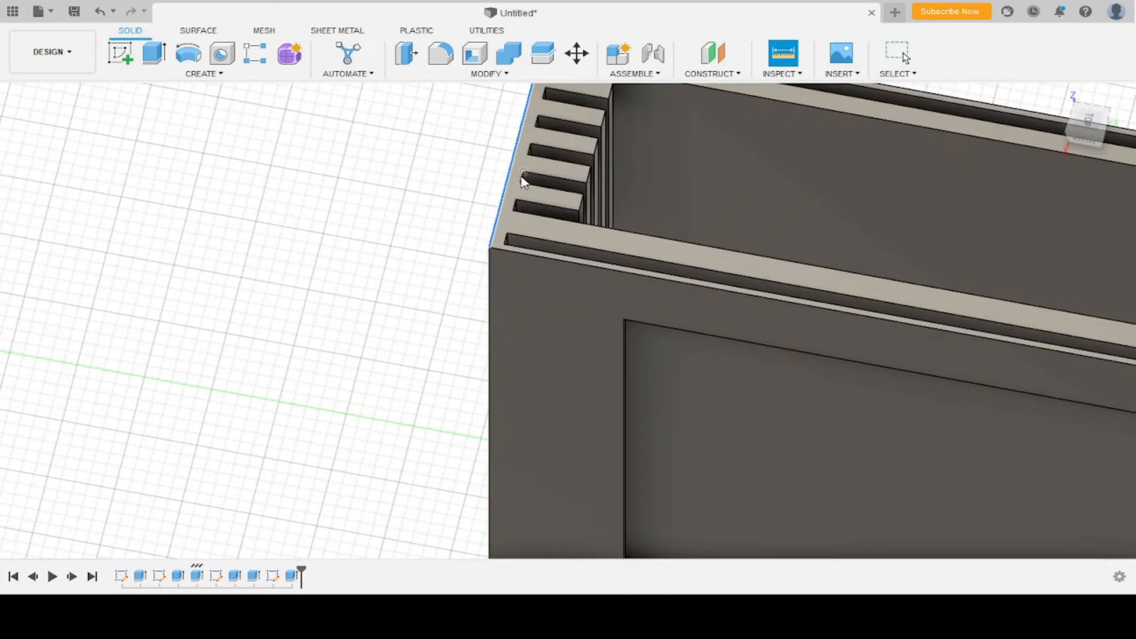
pyautogui.click(522, 182)
pyautogui.scroll(5, 545, 177)
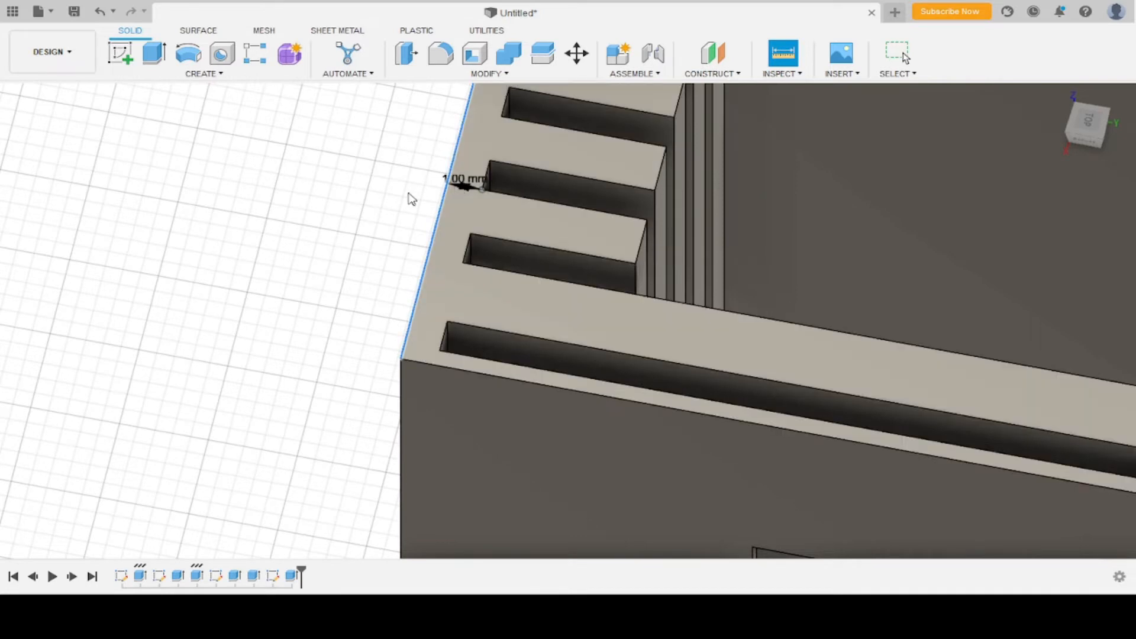
pyautogui.press('Escape')
pyautogui.scroll(2, 488, 279)
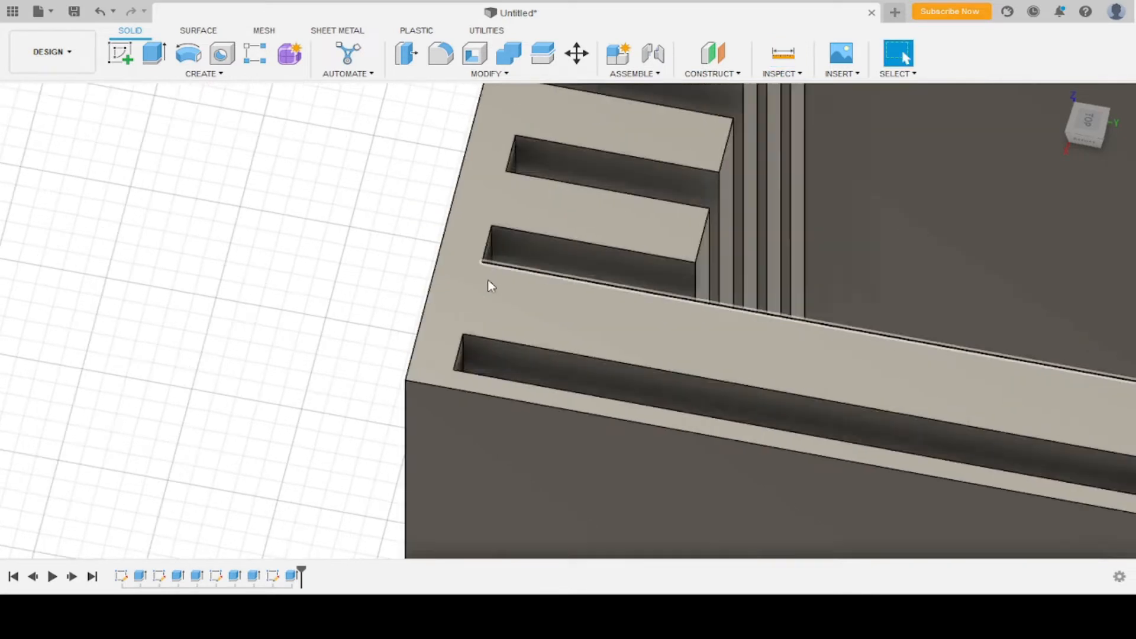
pyautogui.click(463, 297)
pyautogui.click(159, 62)
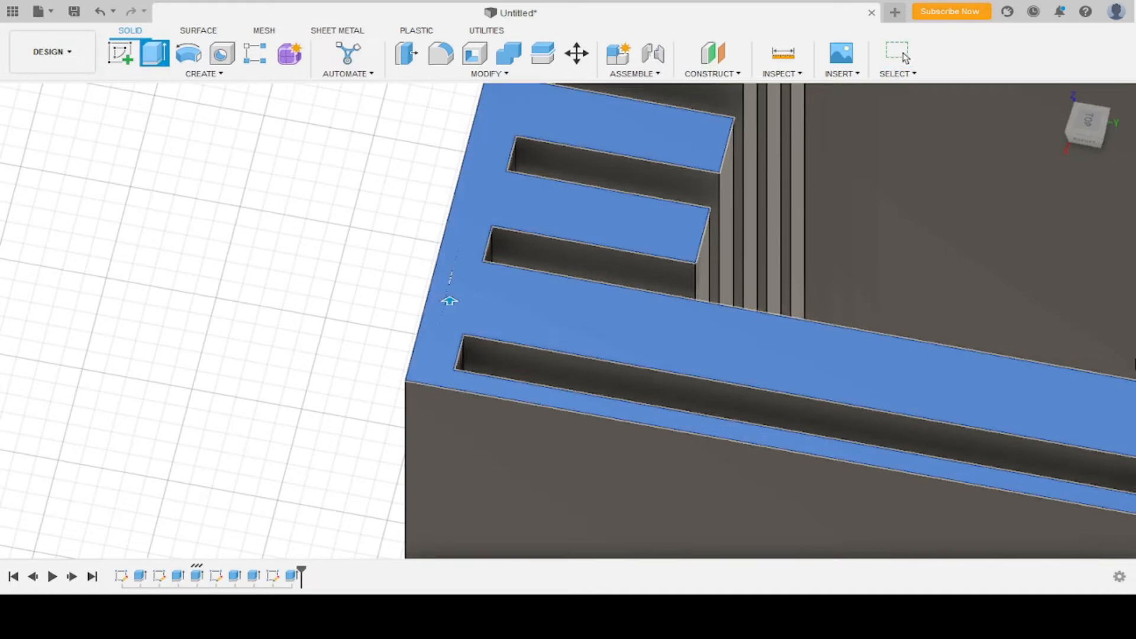
pyautogui.press('Escape')
# Sketch on the top face a 3 mm line outward from the short edge's corner and a 3 mm line parallel to that edge.
pyautogui.click(477, 198)
pyautogui.click(121, 56)
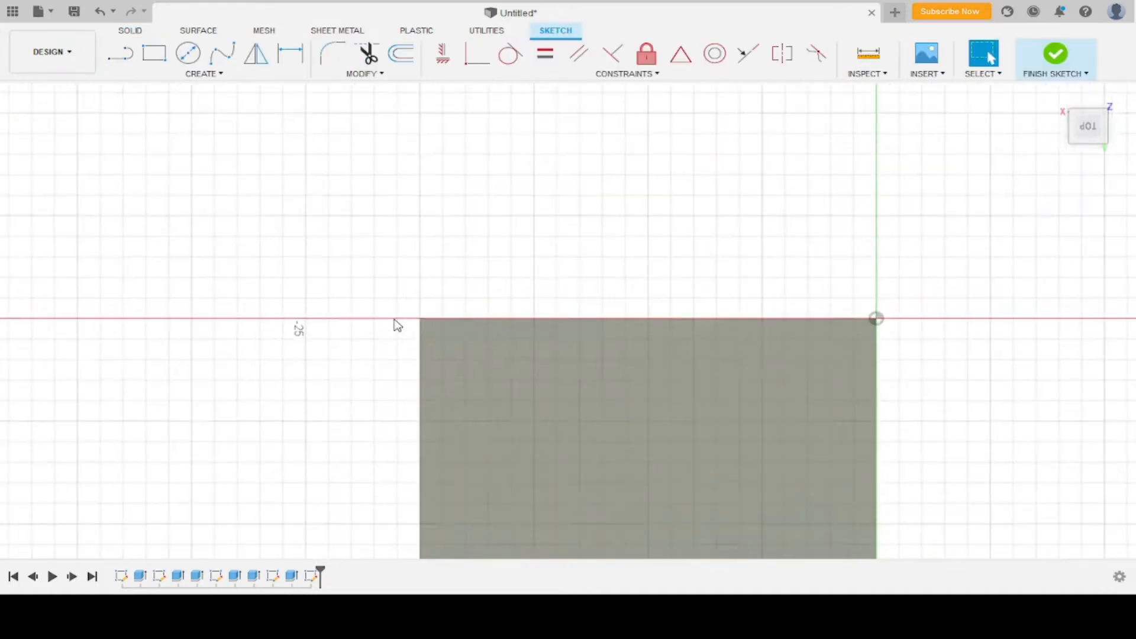
pyautogui.press('l')
pyautogui.click(317, 333)
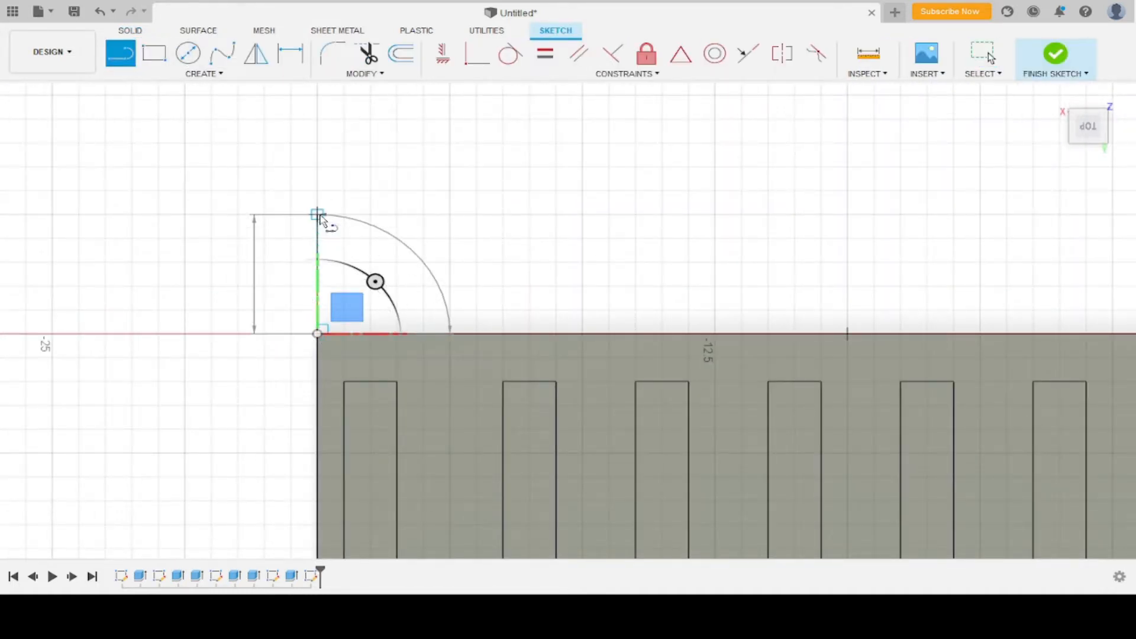
pyautogui.write('3')
pyautogui.press('Return')
pyautogui.press('l')
pyautogui.click(317, 190)
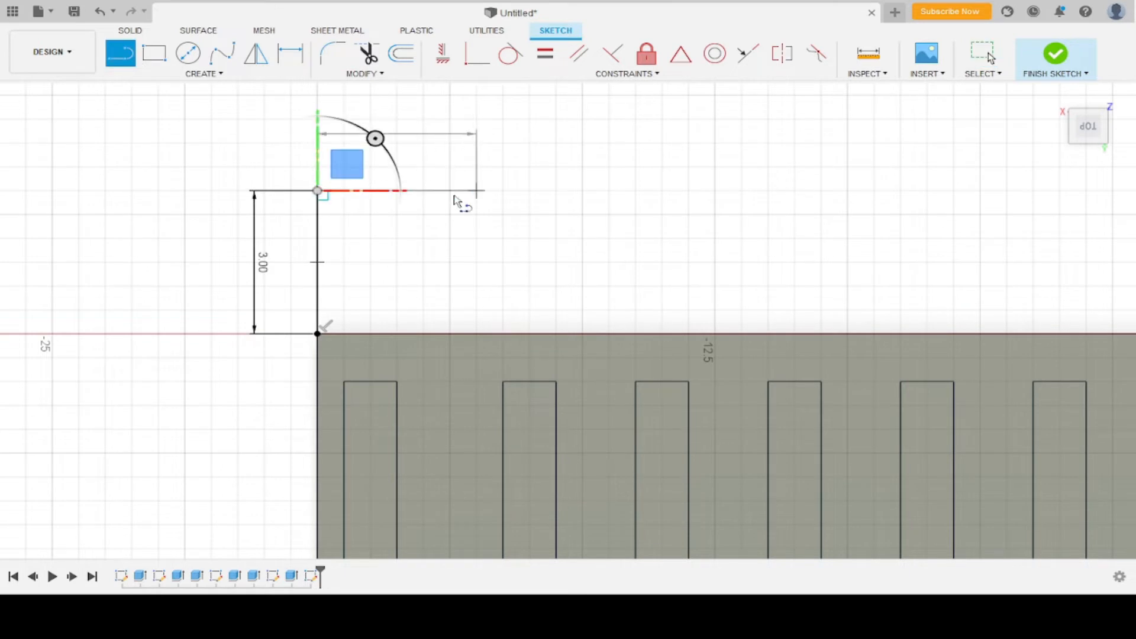
pyautogui.write('3')
pyautogui.press('Return')
# Draw a line halfway back toward the block and a long line parallel to its short edge, ending level with the seventh slot's edge.
pyautogui.press('l')
pyautogui.click(476, 190)
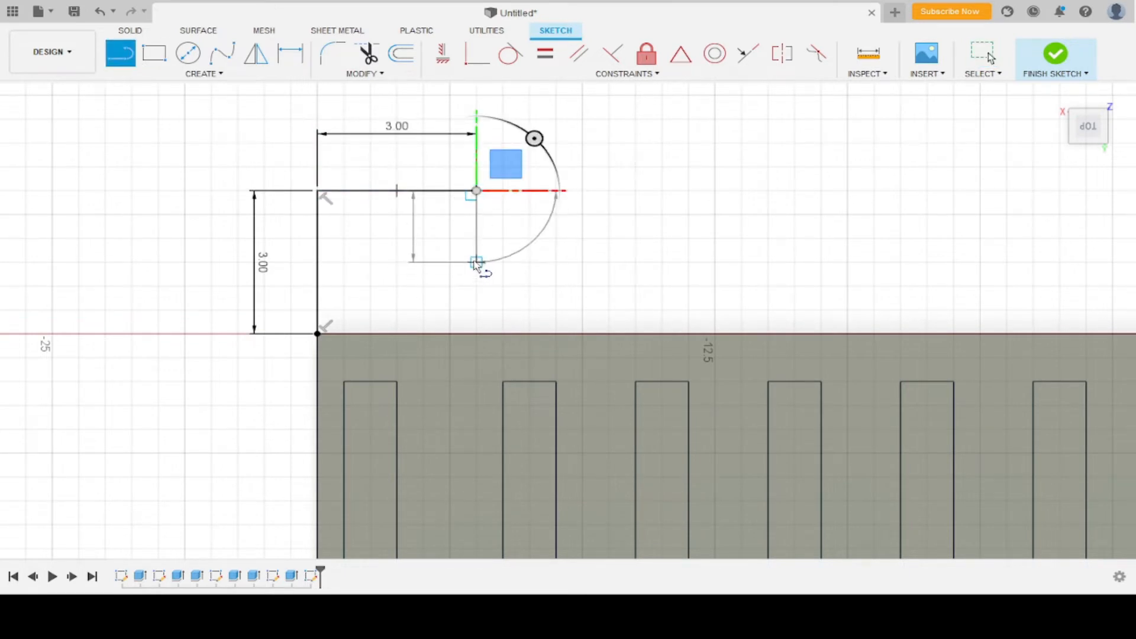
pyautogui.click(476, 261)
pyautogui.scroll(-3, 627, 263)
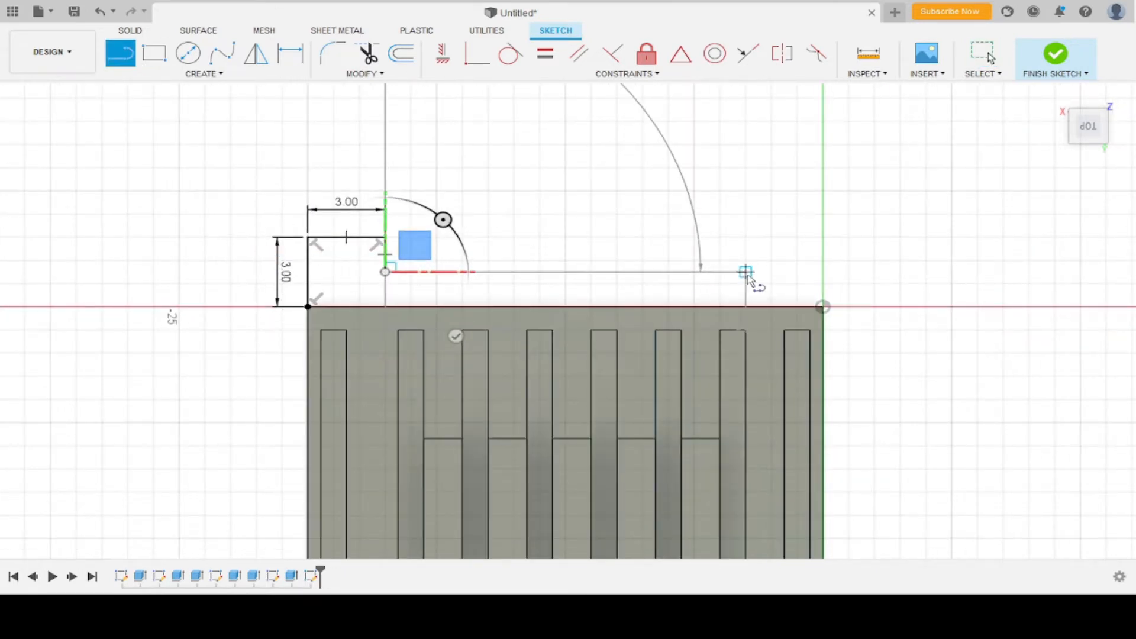
pyautogui.click(745, 271)
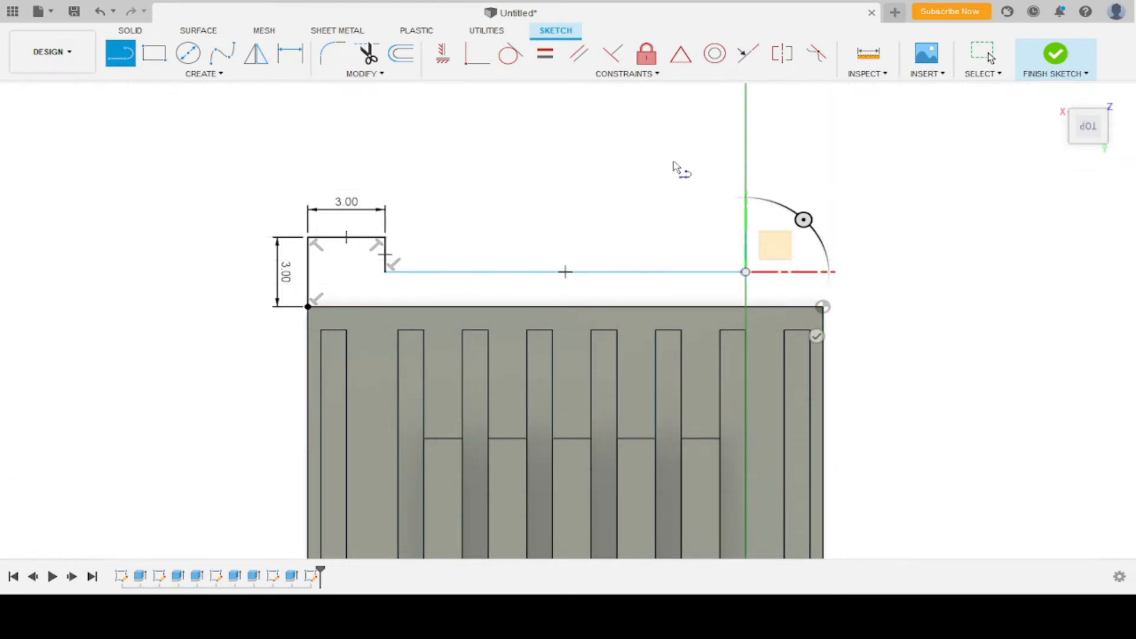
# Draw a 1.5 mm line outward from the free end of the long line.
pyautogui.click(745, 226)
pyautogui.hotkey('ctrl', 'z')
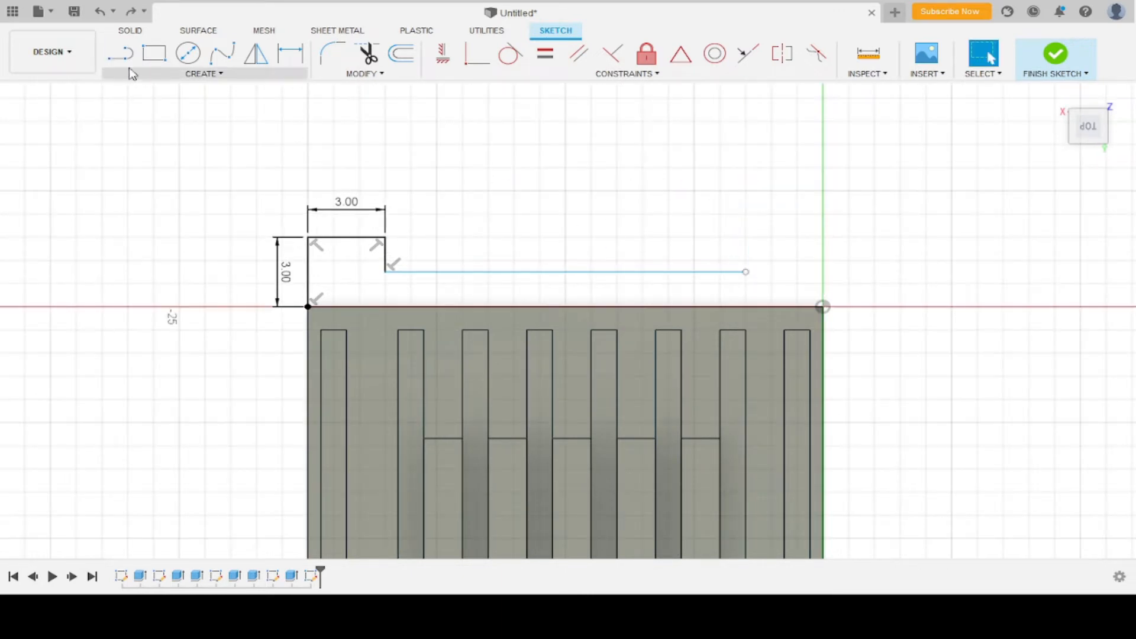
pyautogui.click(122, 57)
pyautogui.click(745, 272)
pyautogui.scroll(5, 756, 261)
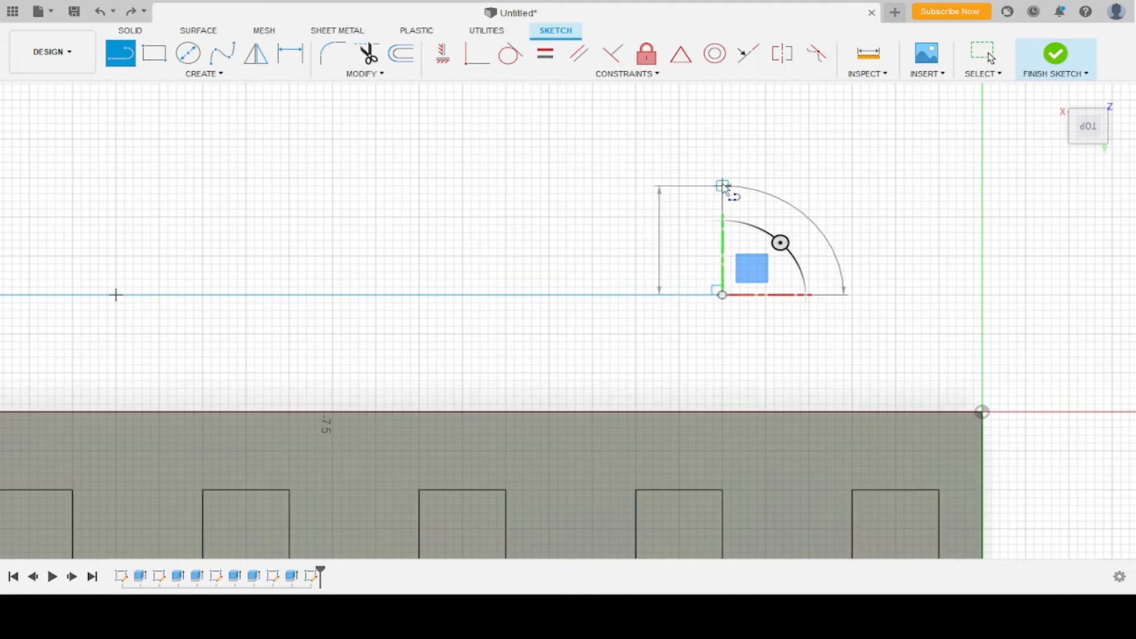
pyautogui.press('Return')
# Close the profile with a line out to the block's long side and one back to its corner, and finish the sketch.
pyautogui.scroll(-2, 485, 202)
pyautogui.scroll(1, 469, 208)
pyautogui.click(131, 55)
pyautogui.click(616, 187)
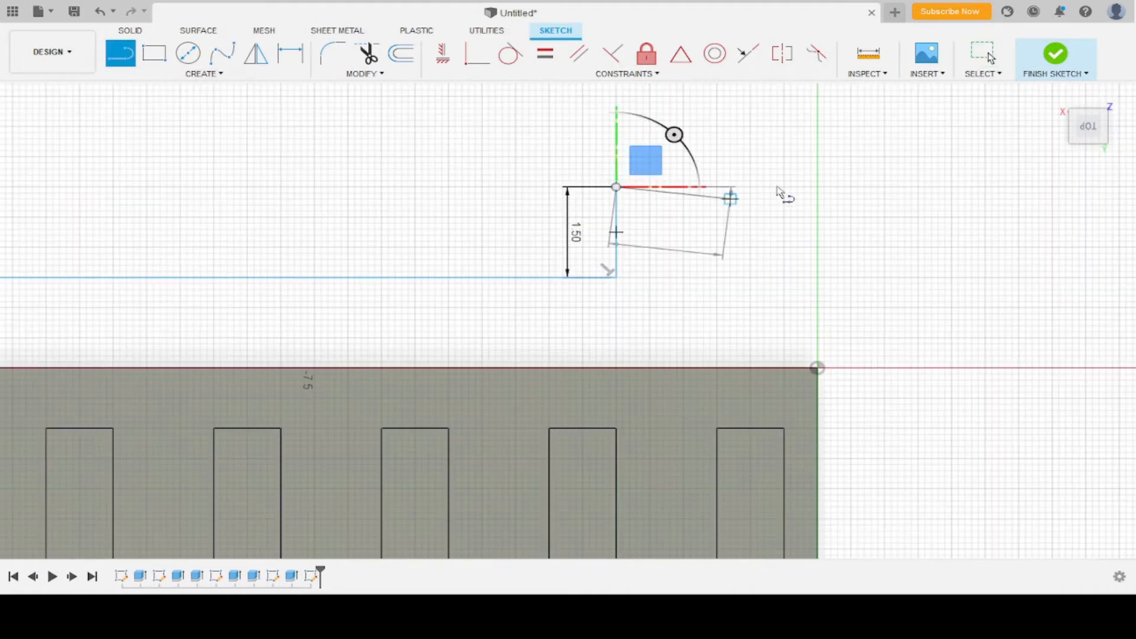
pyautogui.click(817, 187)
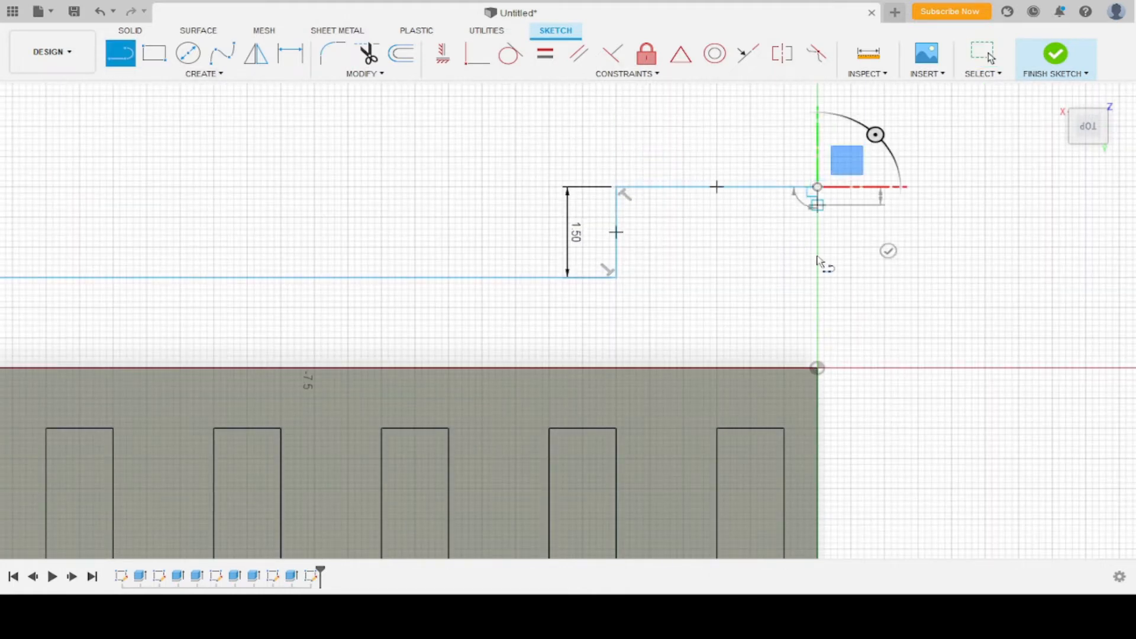
pyautogui.click(816, 367)
pyautogui.scroll(-5, 804, 182)
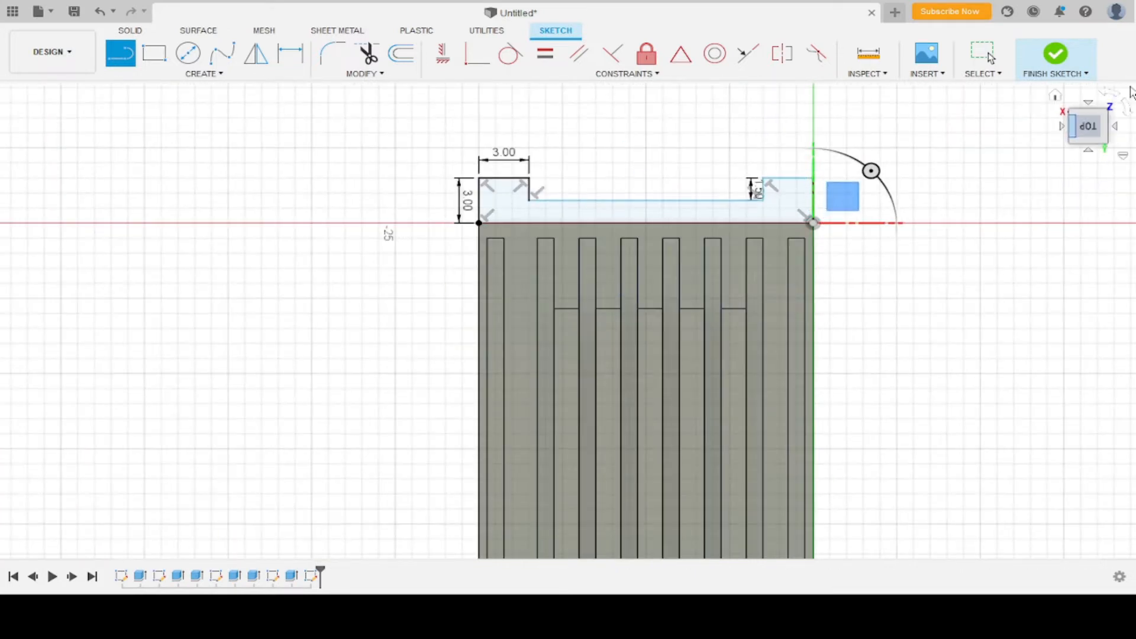
pyautogui.click(1055, 54)
# Extrude the closed notched rail profile downward along the block's narrow end face to the block's full height.
pyautogui.click(781, 210)
pyautogui.keyDown('shift'); pyautogui.moveTo(781, 211); pyautogui.dragTo(775, 167, button='middle'); pyautogui.keyUp('shift')
pyautogui.press('e')
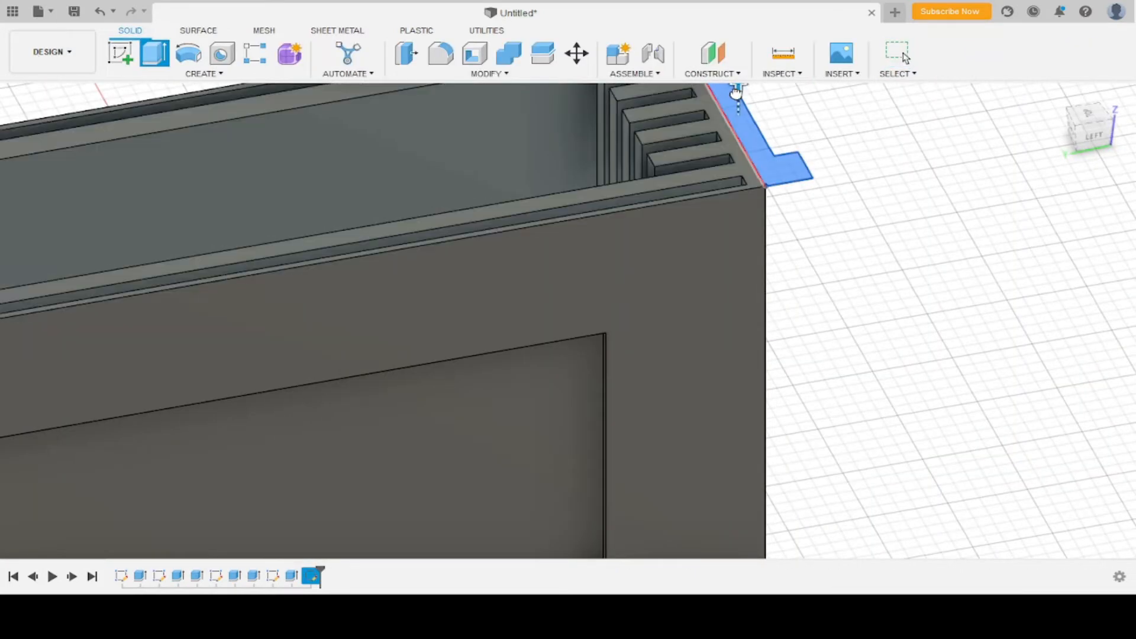
pyautogui.scroll(-6, 746, 325)
pyautogui.scroll(4, 780, 349)
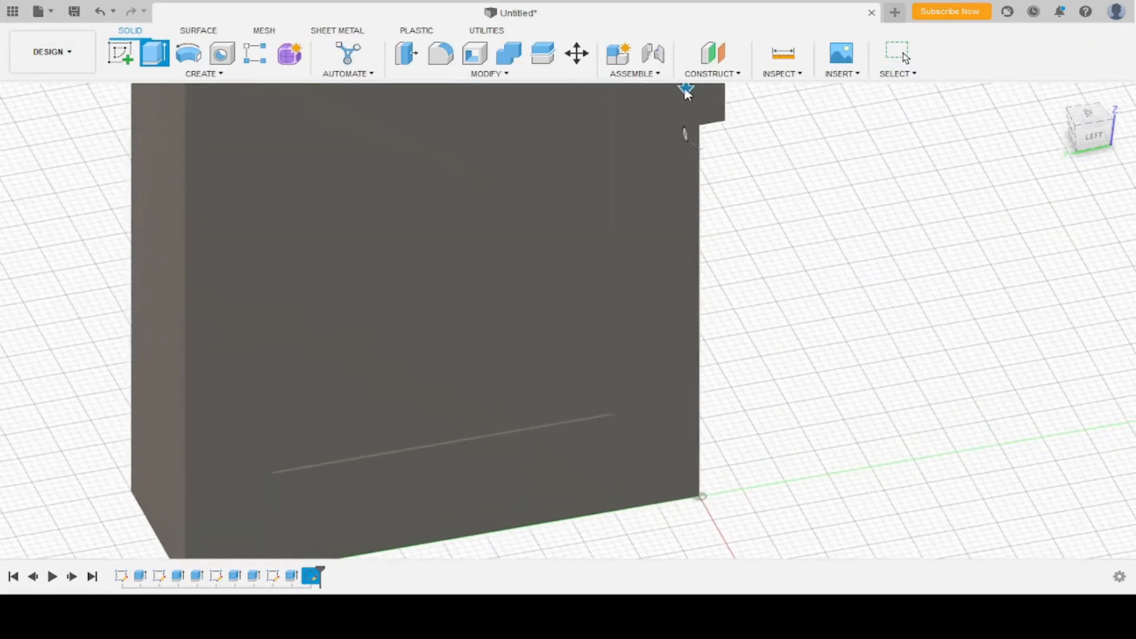
pyautogui.moveTo(686, 94); pyautogui.dragTo(730, 464)
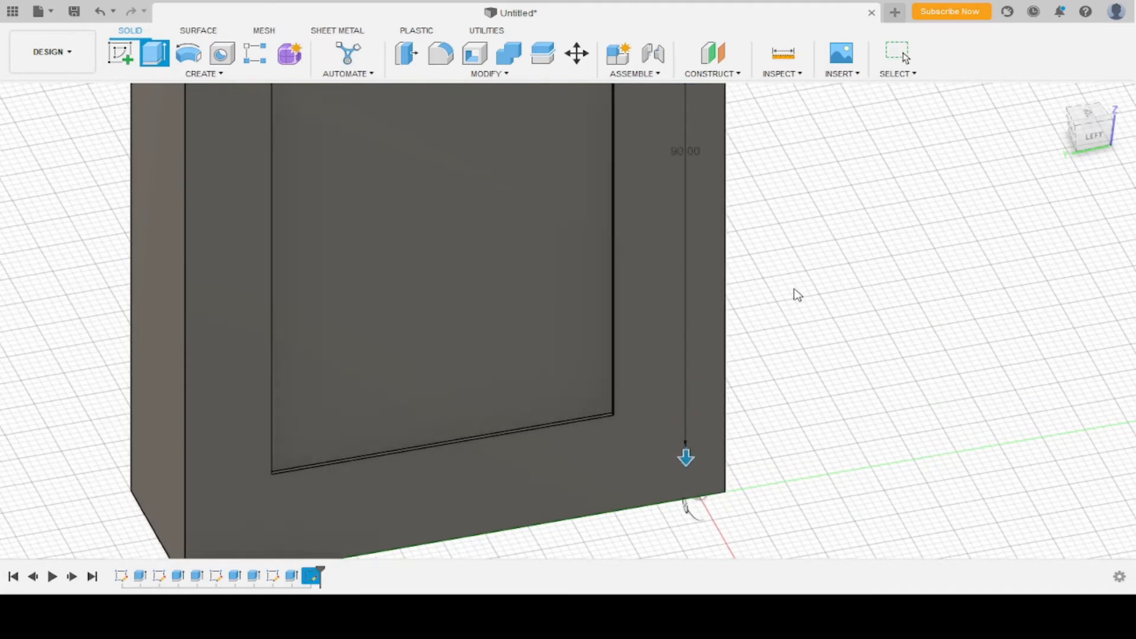
pyautogui.press('Return')
# Sketch on the top face at the opposite short edge a 3 mm line outward from its corner and a 3 mm line parallel to that edge.
pyautogui.scroll(-5, 485, 319)
pyautogui.scroll(8, 353, 165)
pyautogui.click(402, 297)
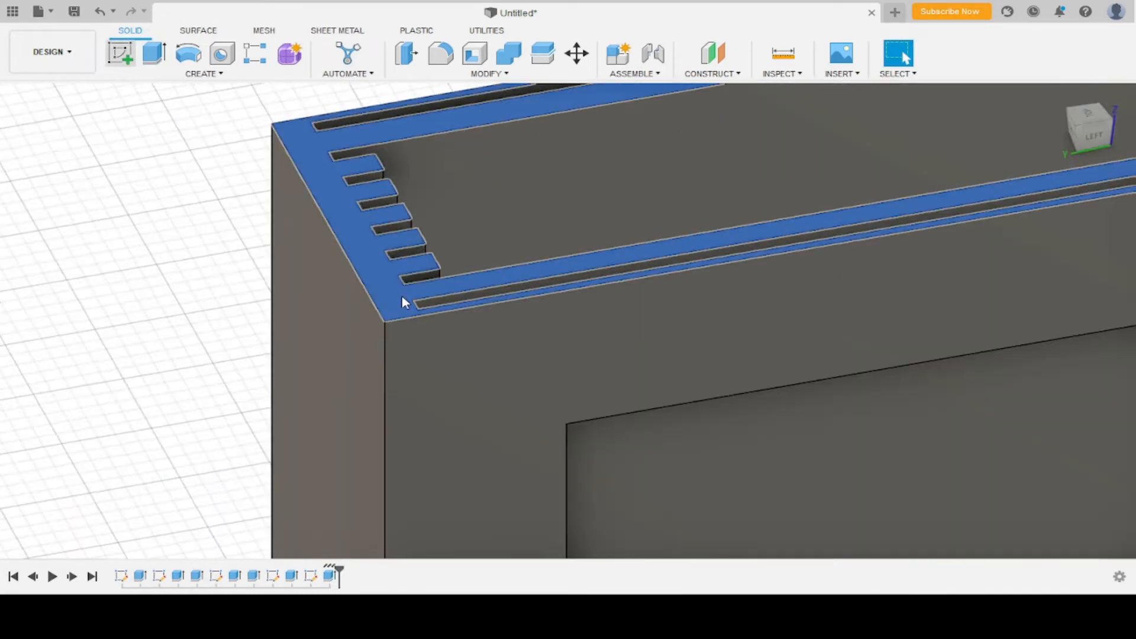
pyautogui.press('l')
pyautogui.click(551, 342)
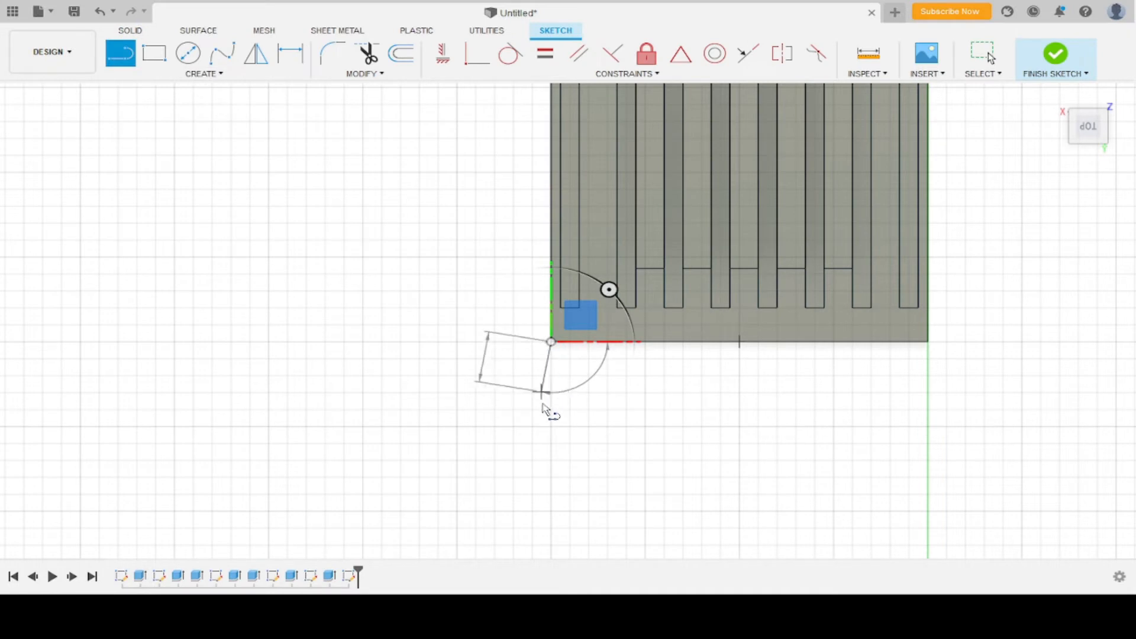
pyautogui.click(551, 392)
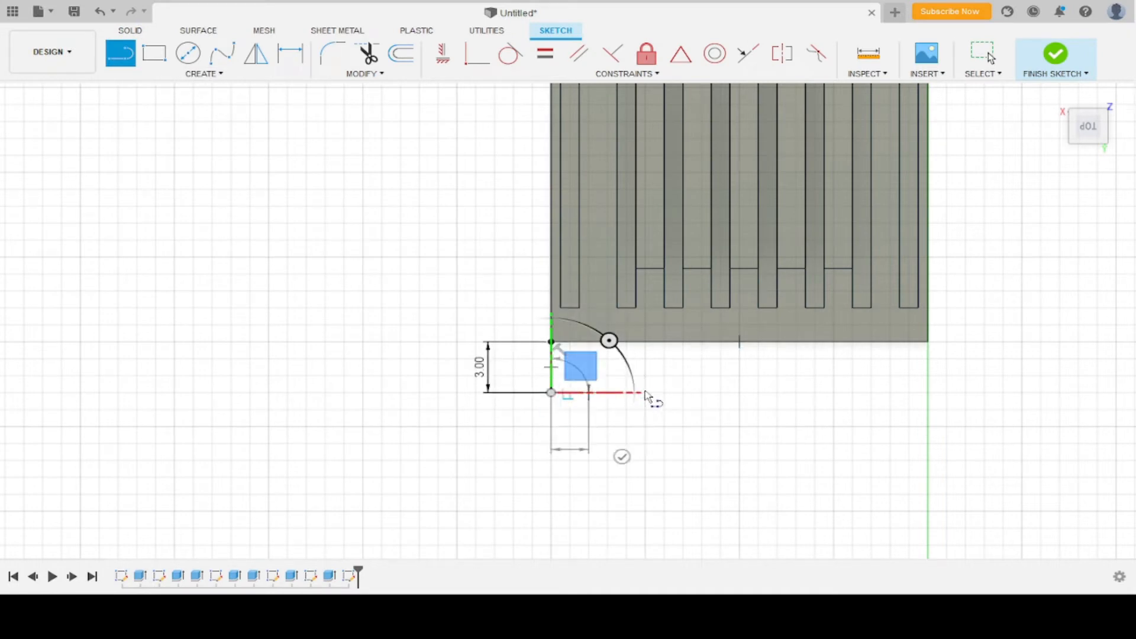
pyautogui.click(608, 392)
# Draw a 1.5 mm line back toward the block and a long line parallel to its short edge, ending level with the seventh slot's outer edge.
pyautogui.scroll(6, 607, 362)
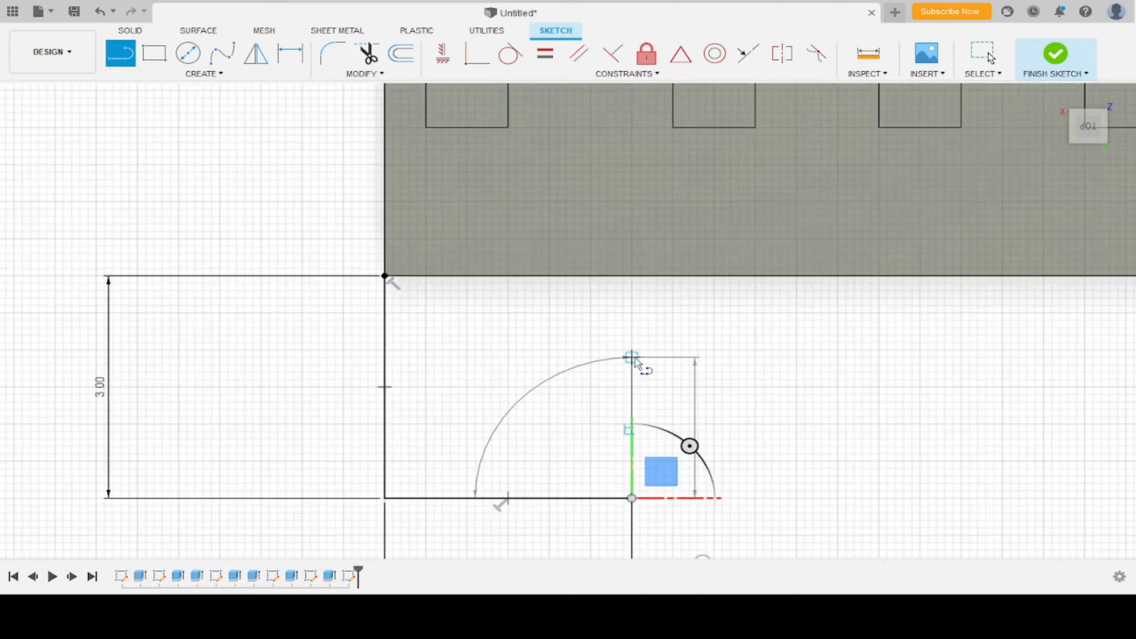
pyautogui.write('1.5')
pyautogui.press('Return')
pyautogui.click(120, 53)
pyautogui.scroll(-7, 279, 311)
pyautogui.scroll(5, 358, 326)
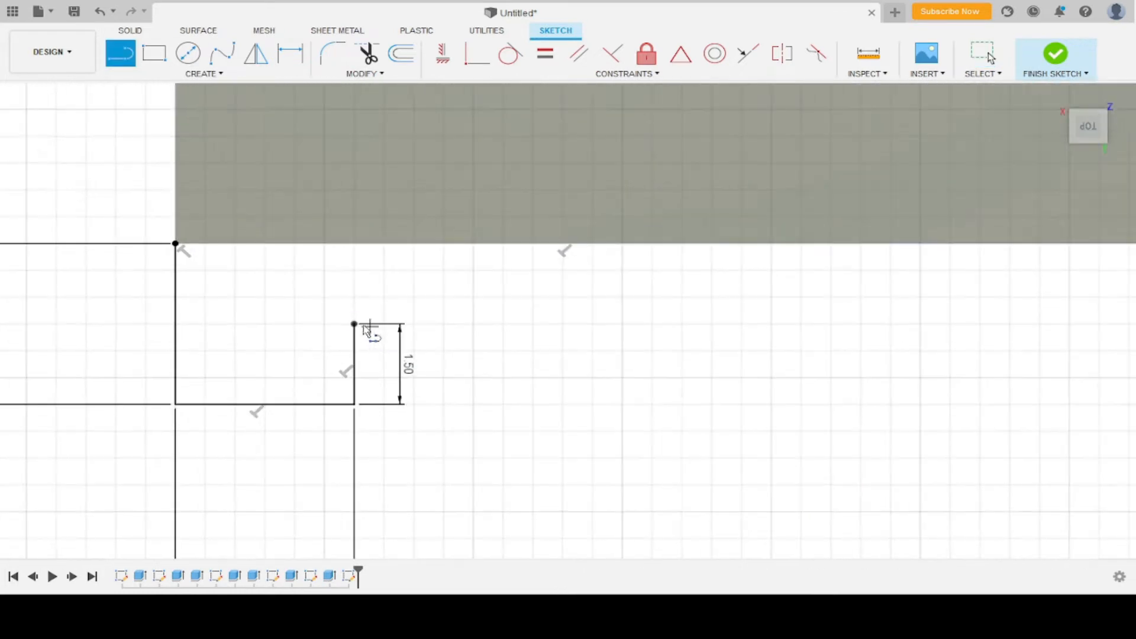
pyautogui.click(354, 324)
pyautogui.scroll(-3, 254, 325)
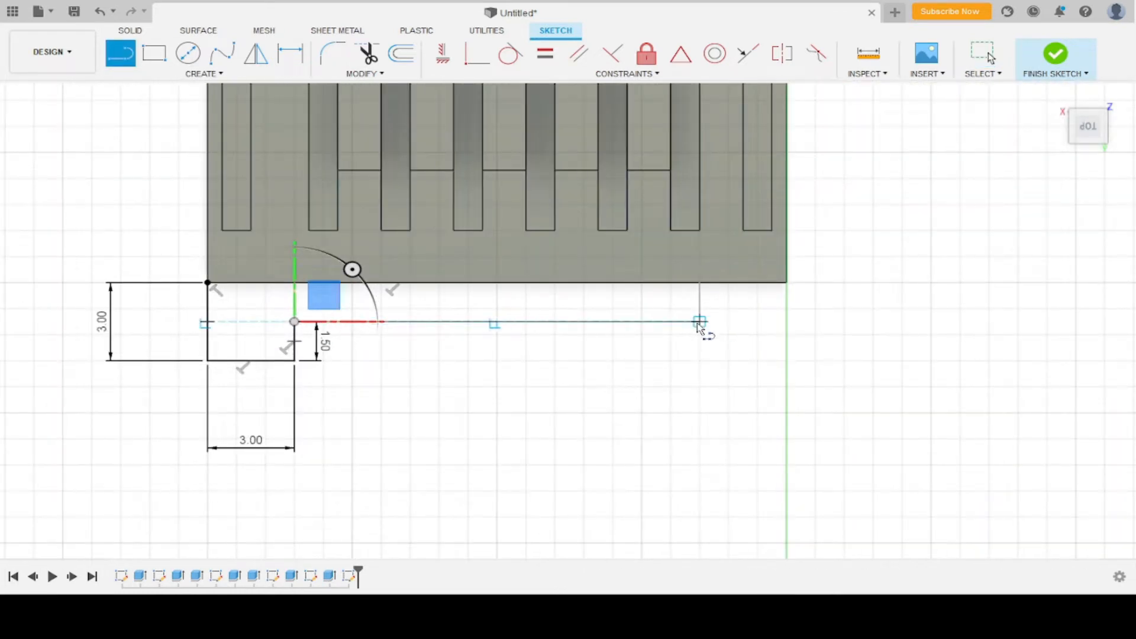
pyautogui.click(699, 321)
# Close the second rail profile with a line outward, one across to the block's long side and one back to its corner, and finish the sketch.
pyautogui.click(699, 360)
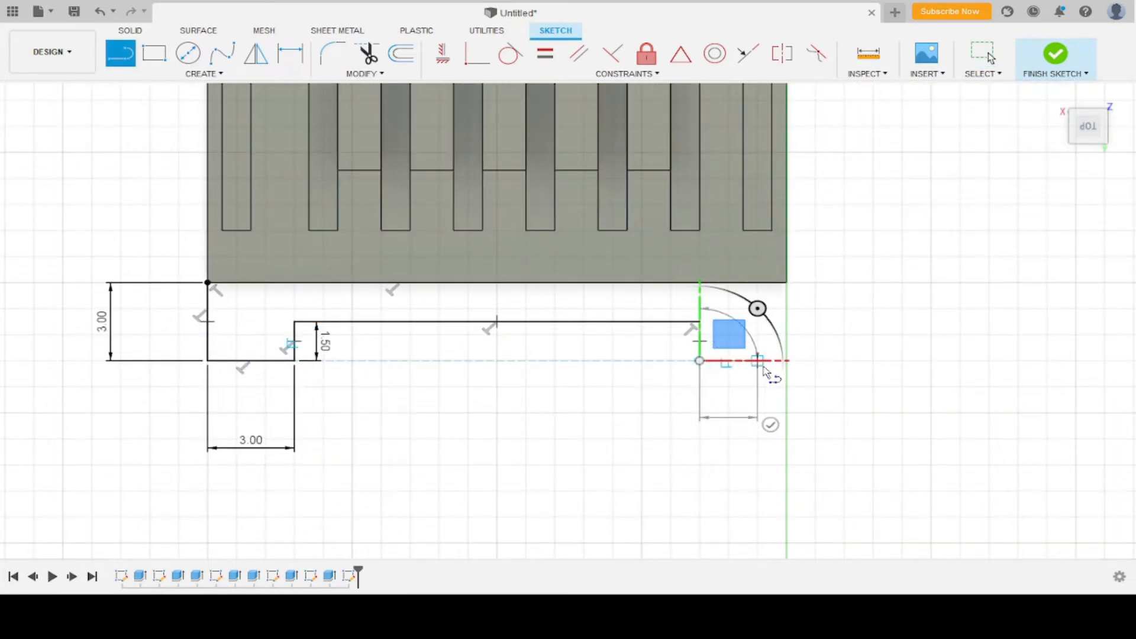
pyautogui.scroll(2, 763, 369)
pyautogui.click(786, 360)
pyautogui.click(786, 282)
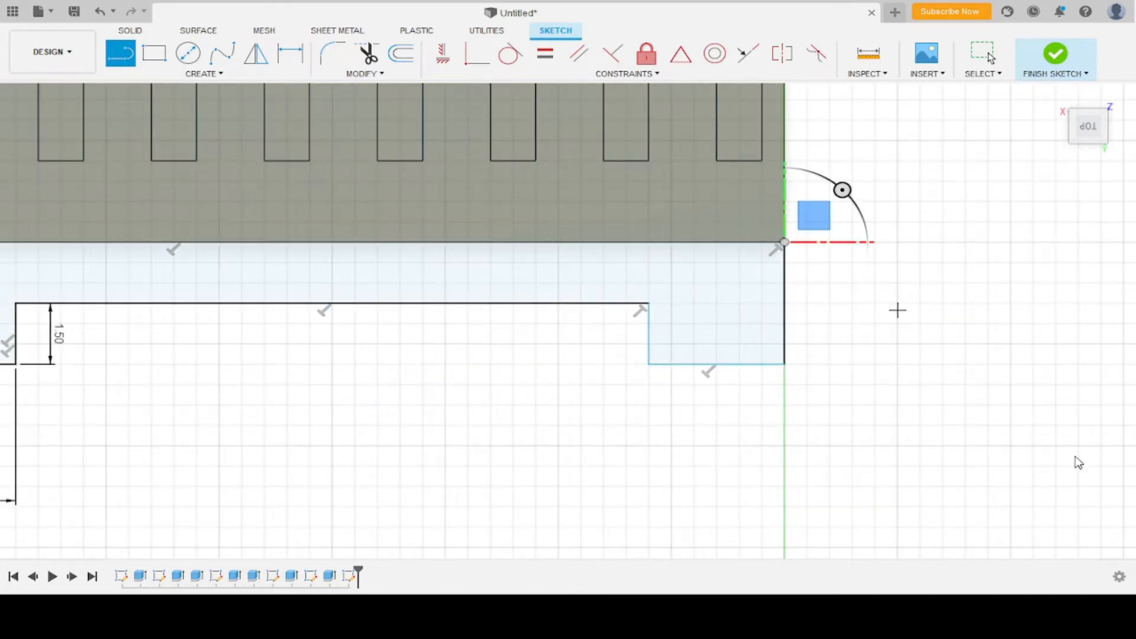
pyautogui.click(1075, 458)
# Extrude the second notched profile downward along the opposite narrow end face to the block's full height.
pyautogui.moveTo(783, 348)
pyautogui.keyDown('shift'); pyautogui.mouseDown(button='middle')
pyautogui.moveTo(821, 319)
pyautogui.moveTo(880, 210)
pyautogui.mouseUp(button='middle'); pyautogui.keyUp('shift')
pyautogui.click(822, 319)
pyautogui.write('e')
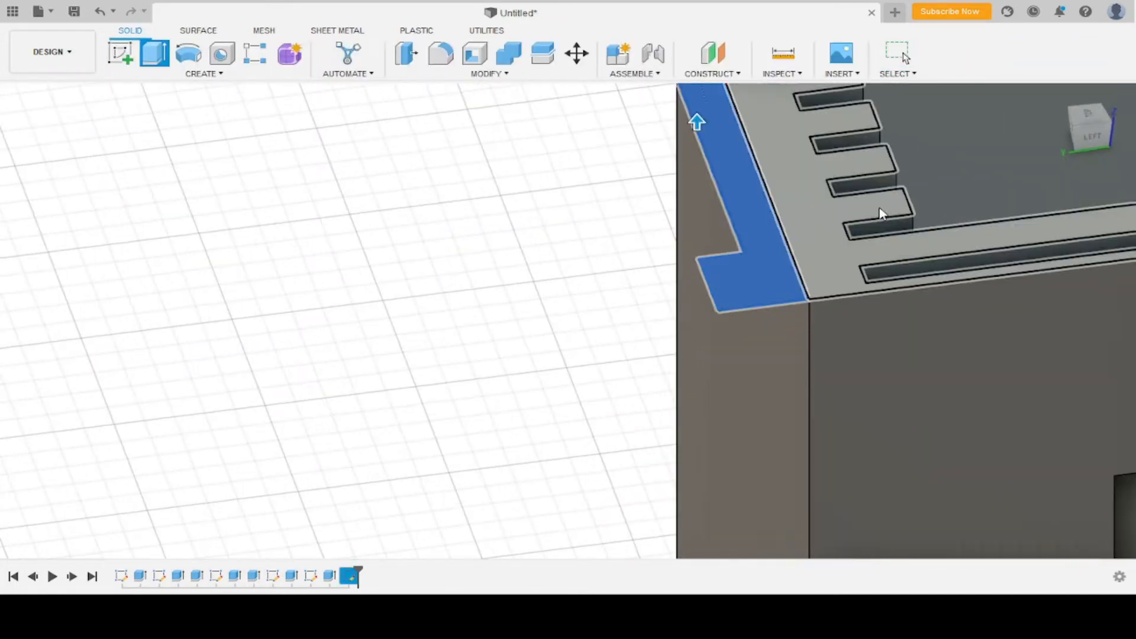
pyautogui.write('-100')
pyautogui.press('Return')
# Save the design under the name "New youtube wallet".
pyautogui.scroll(-8, 809, 248)
pyautogui.scroll(3, 742, 256)
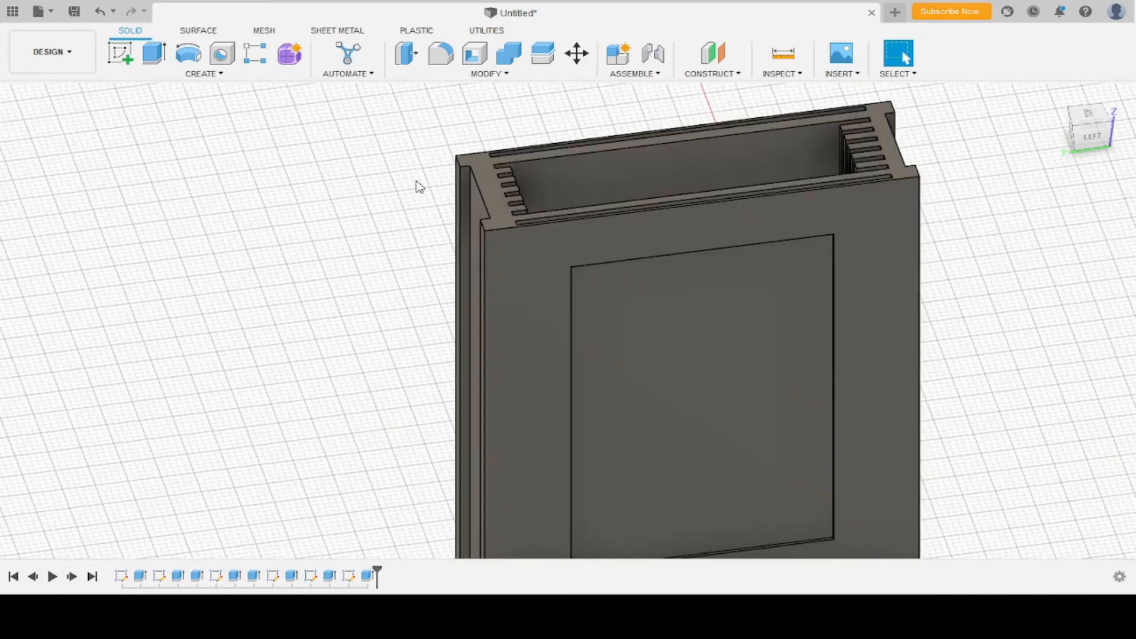
pyautogui.keyDown('shift'); pyautogui.moveTo(418, 187); pyautogui.dragTo(511, 210, button='middle'); pyautogui.keyUp('shift')
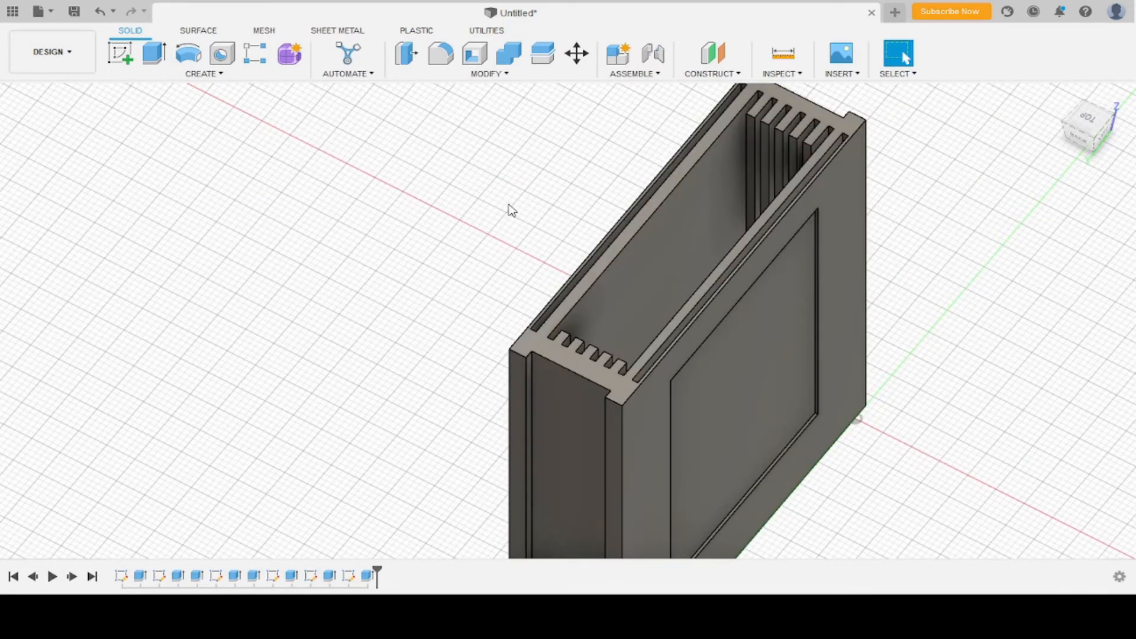
pyautogui.scroll(-2, 482, 191)
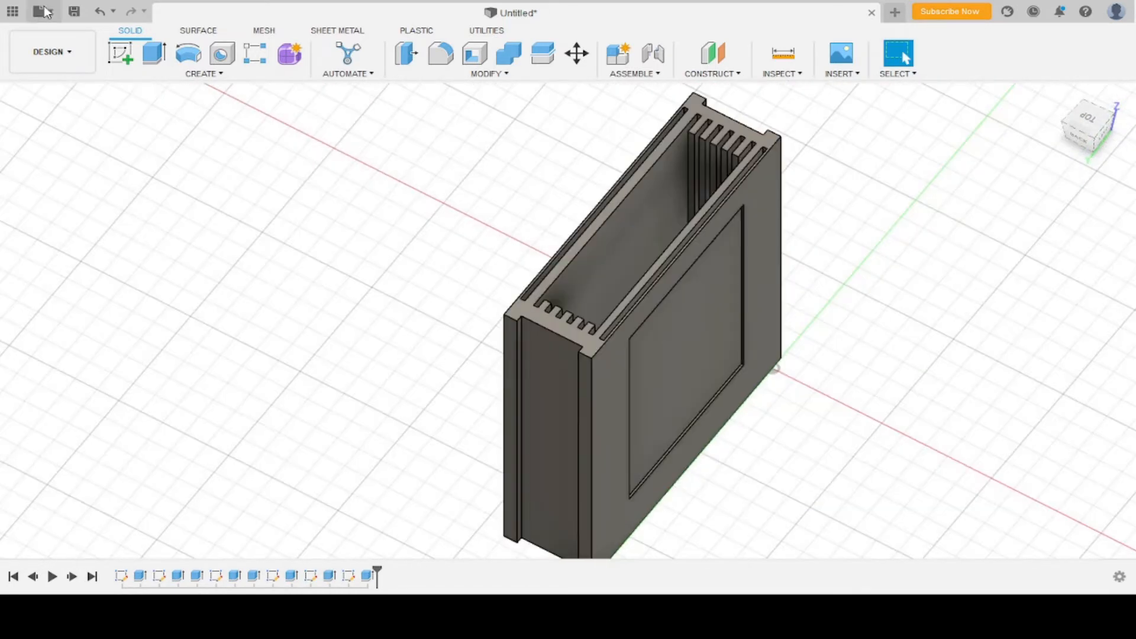
pyautogui.click(87, 208)
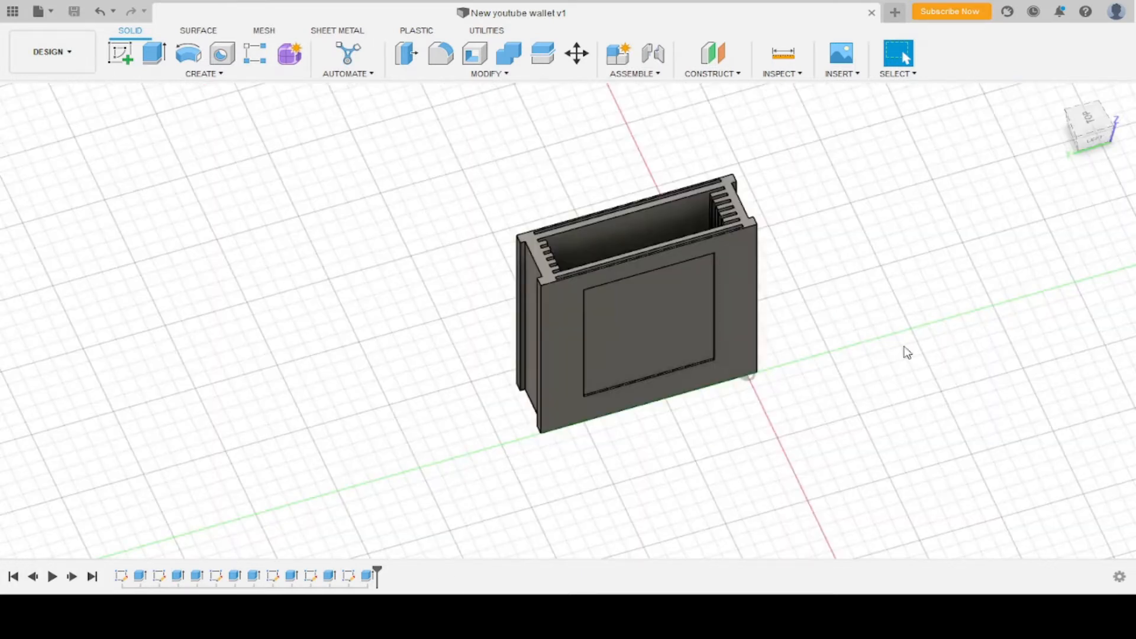
# Sketch a rectangle 12 mm wide and 30 mm long on the block's bottom face.
pyautogui.keyDown('shift'); pyautogui.moveTo(766, 412); pyautogui.dragTo(689, 289, button='middle'); pyautogui.keyUp('shift')
pyautogui.click(629, 301)
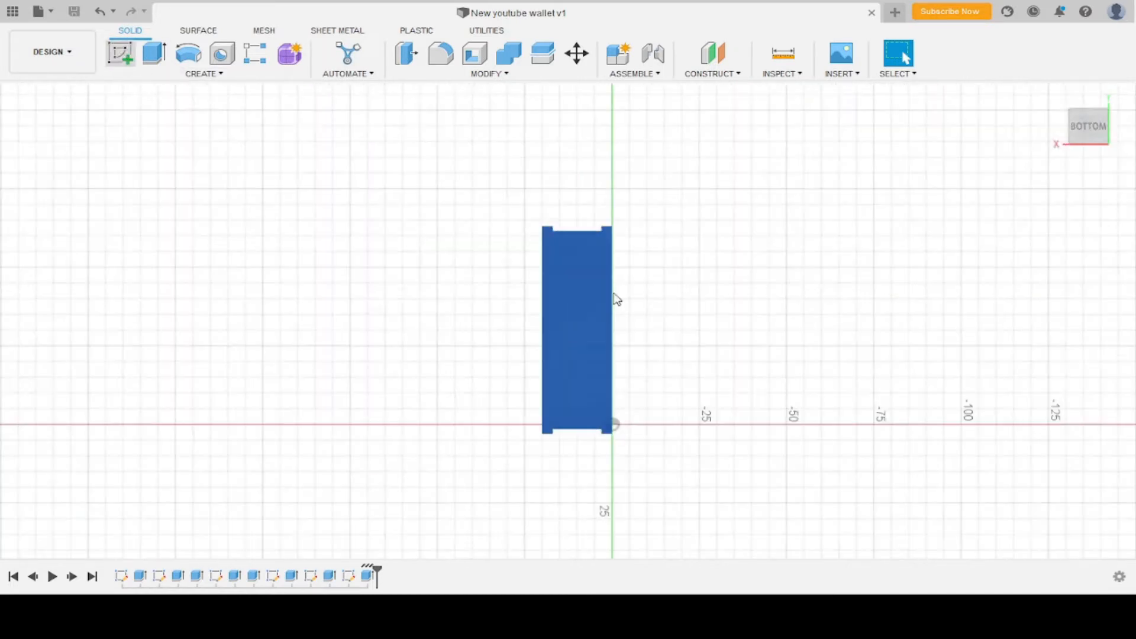
pyautogui.click(154, 56)
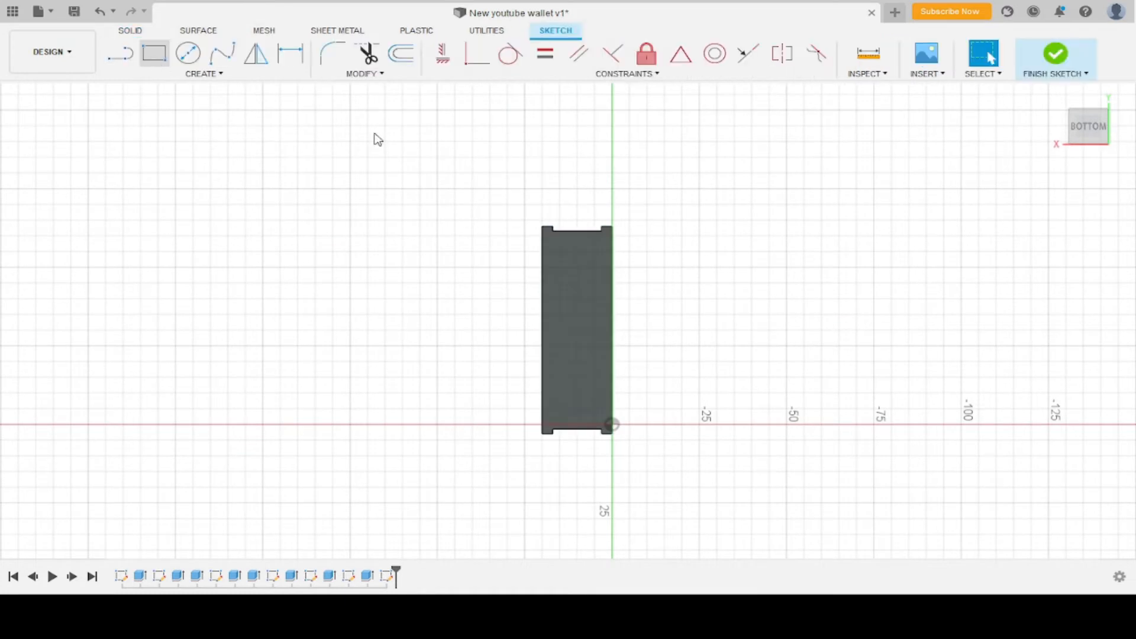
pyautogui.scroll(5, 570, 299)
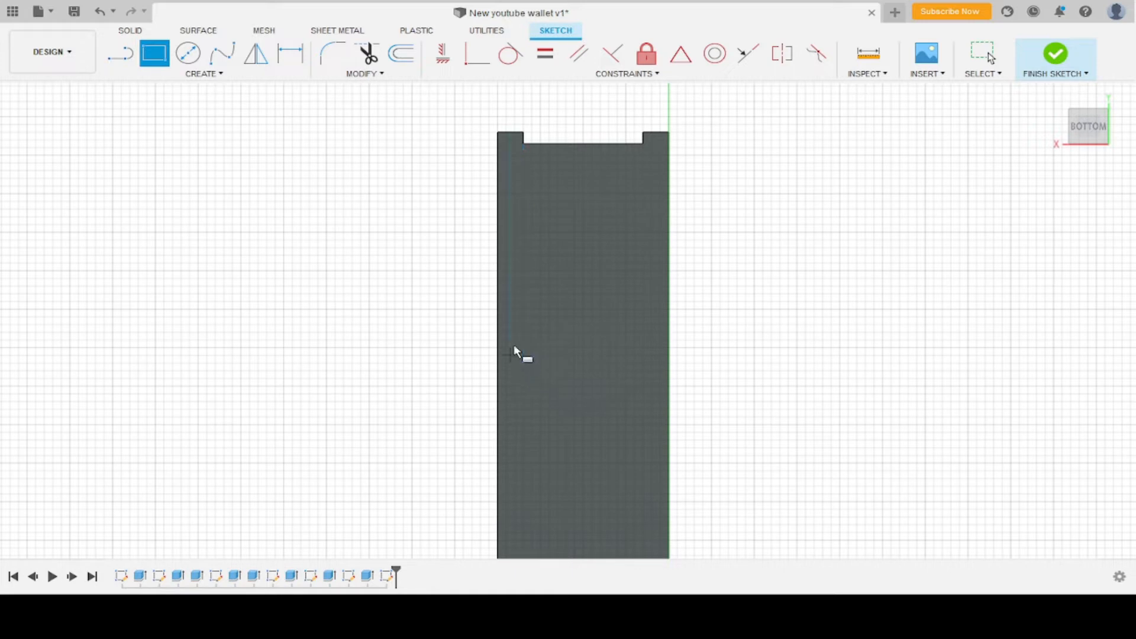
pyautogui.click(531, 309)
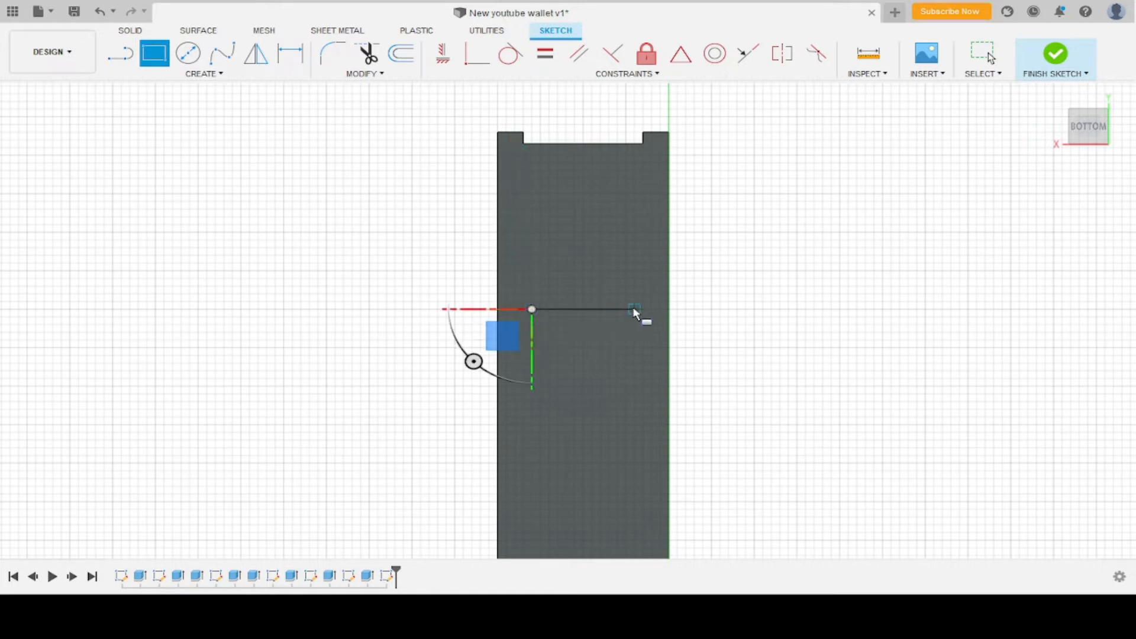
pyautogui.click(642, 147)
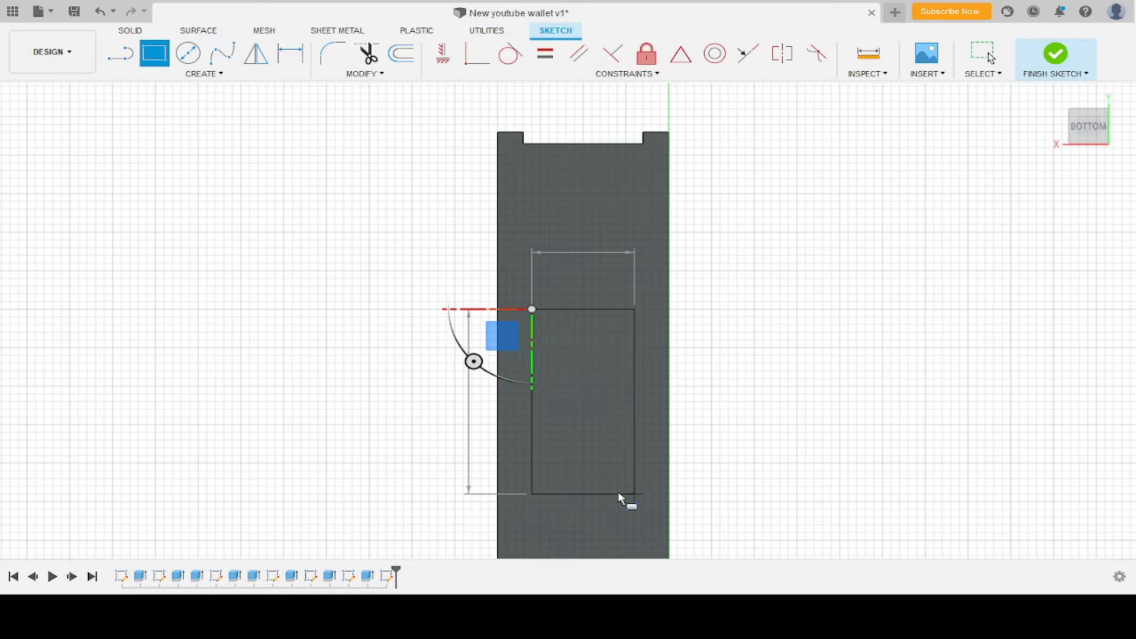
pyautogui.write('30')
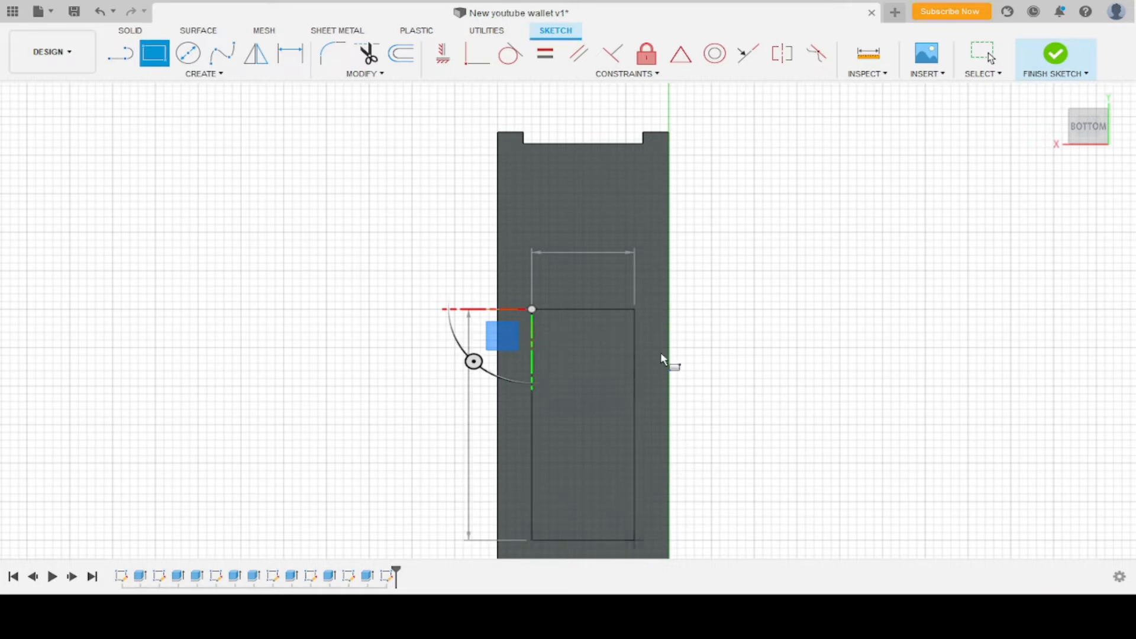
pyautogui.scroll(-3, 605, 177)
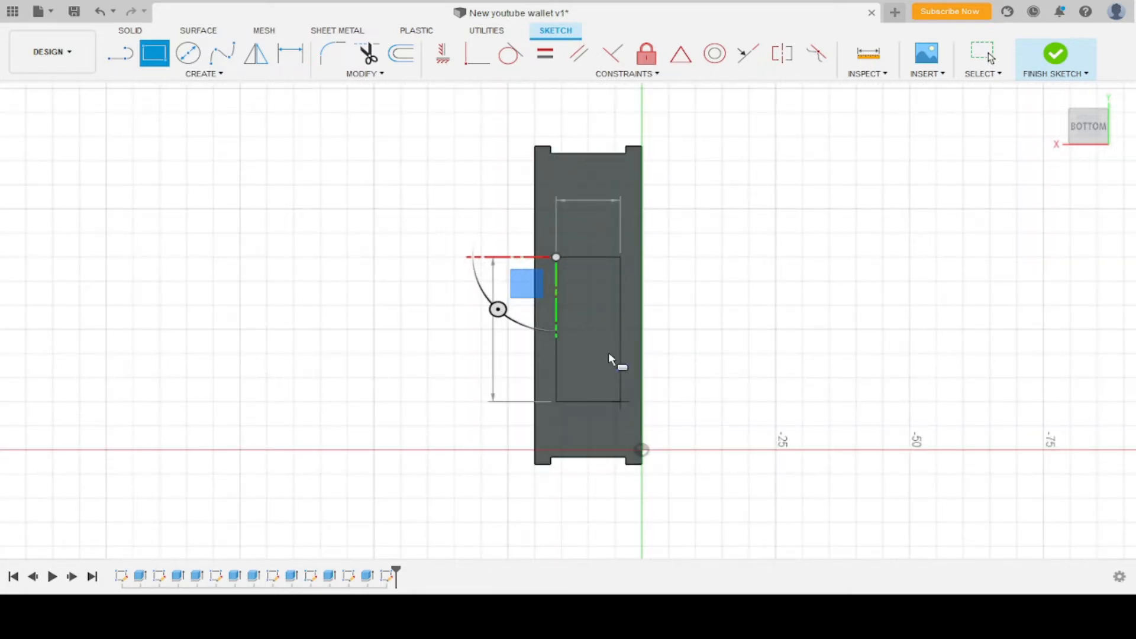
pyautogui.press('Return')
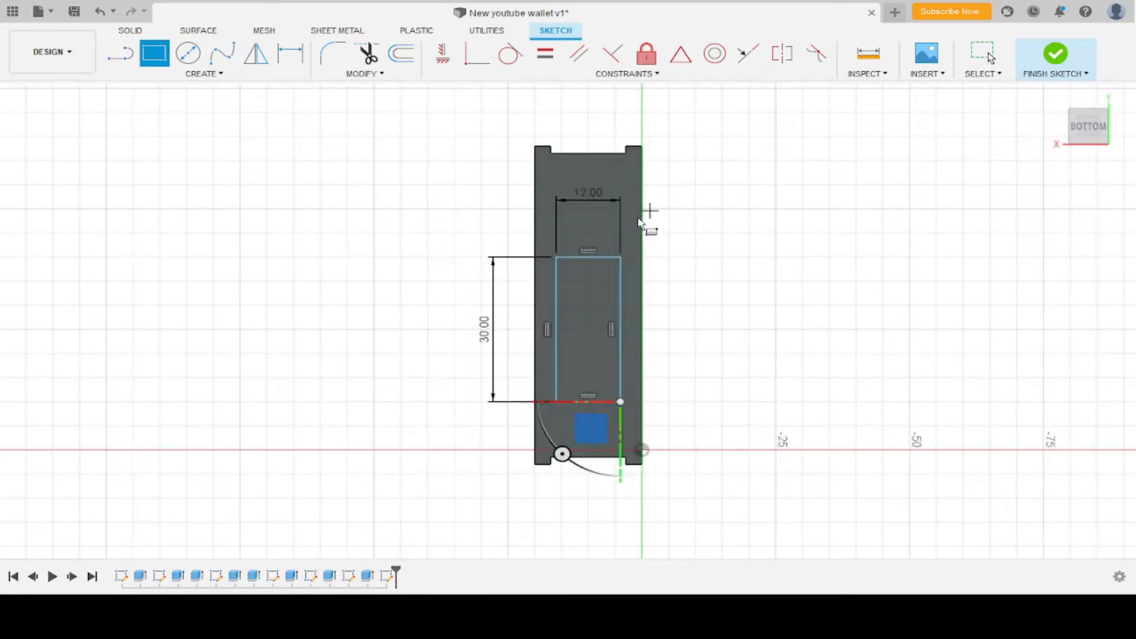
# Move the 12 by 30 mm rectangle closer to the middle of the bottom face and finish the sketch.
pyautogui.click(598, 258)
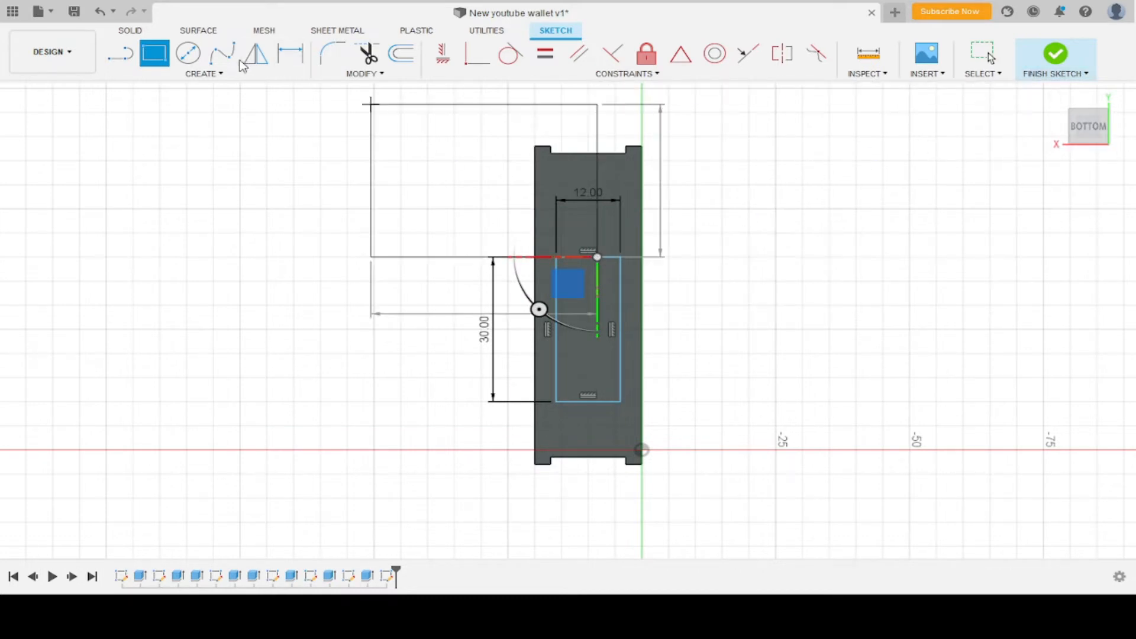
pyautogui.click(974, 50)
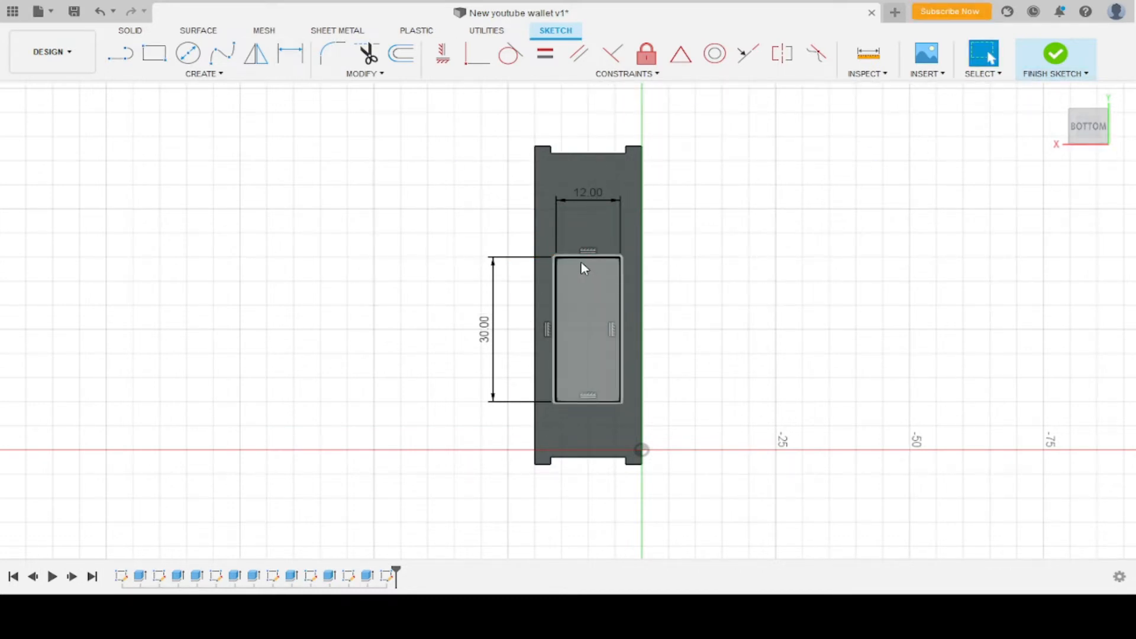
pyautogui.moveTo(581, 261)
pyautogui.mouseDown()
pyautogui.moveTo(584, 222)
pyautogui.moveTo(584, 239)
pyautogui.mouseUp()
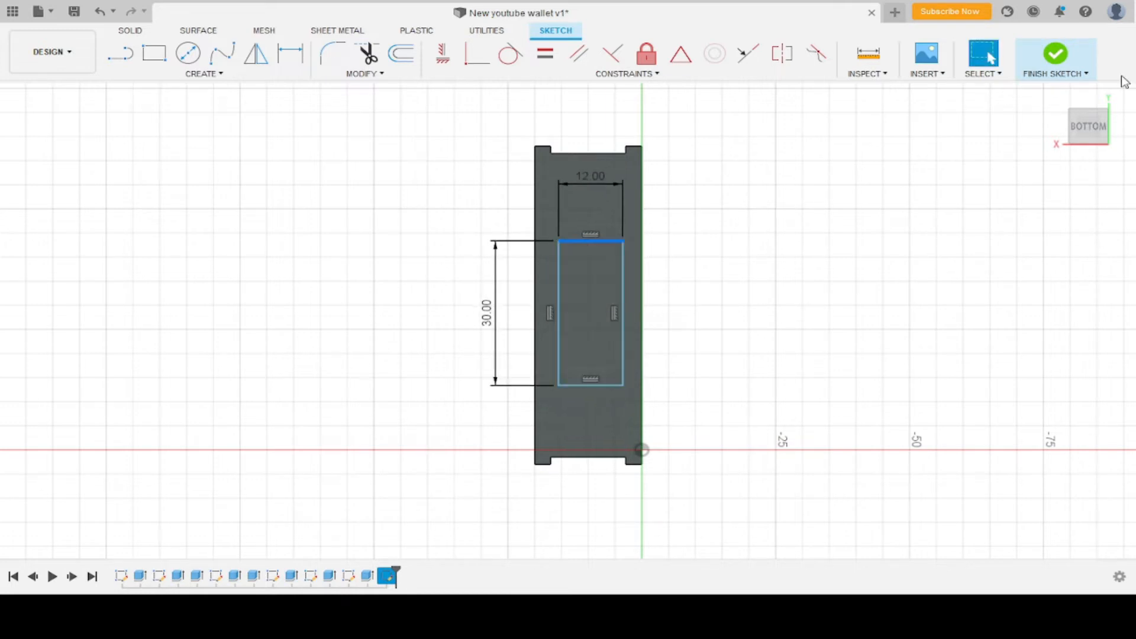
pyautogui.click(1022, 66)
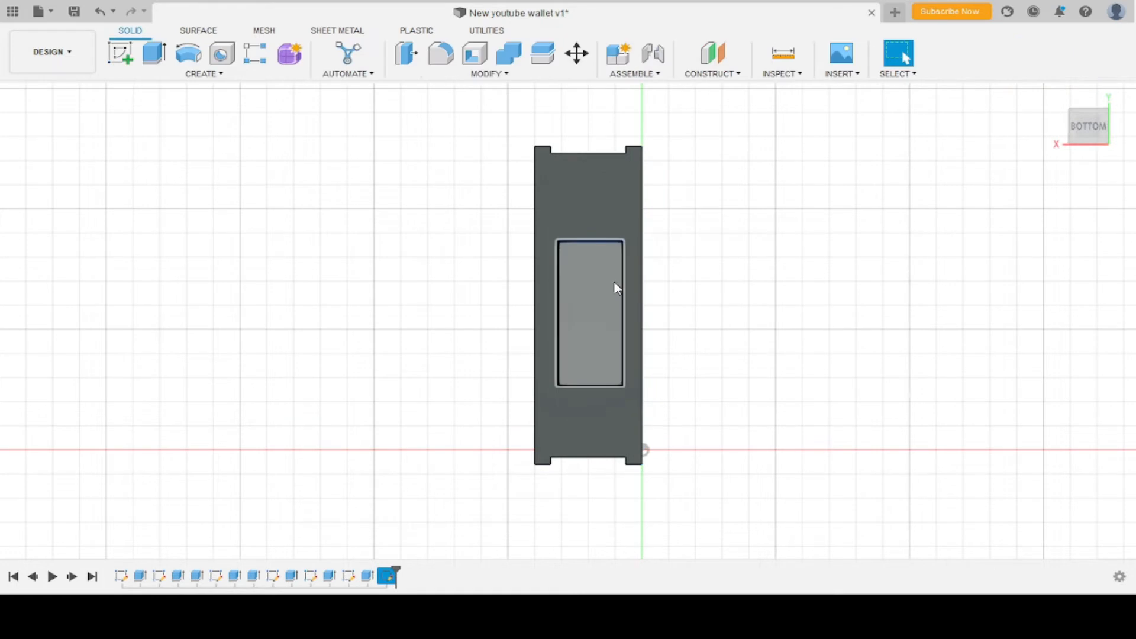
# Extrude the bottom rectangle 50 mm upward into the block as a cut.
pyautogui.click(609, 284)
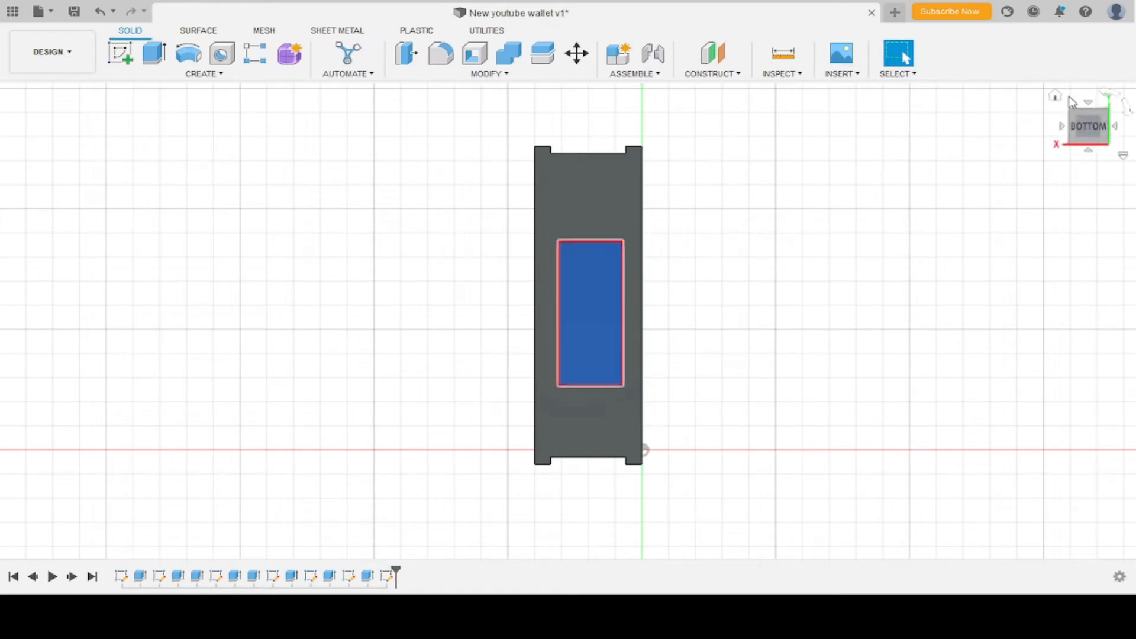
pyautogui.click(1055, 95)
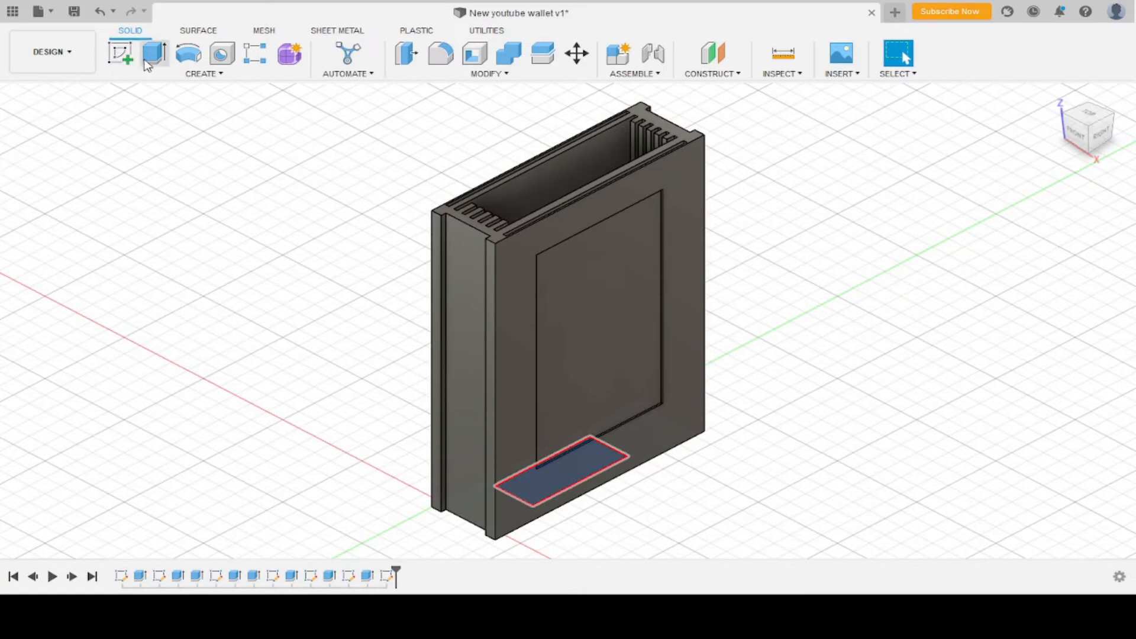
pyautogui.click(149, 59)
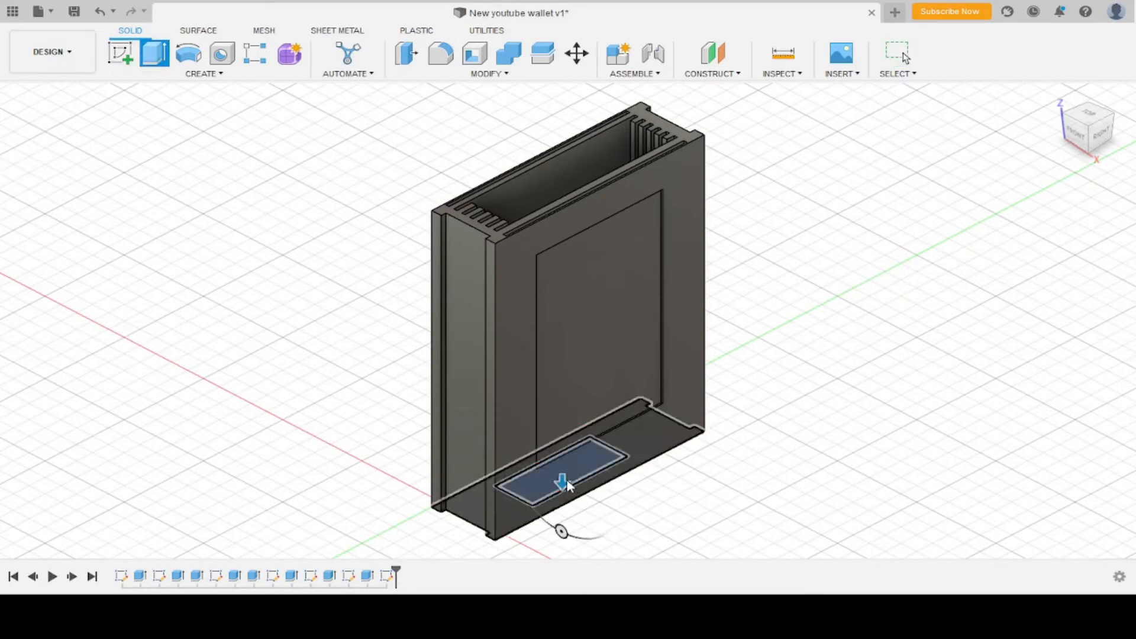
pyautogui.moveTo(566, 478); pyautogui.dragTo(570, 444)
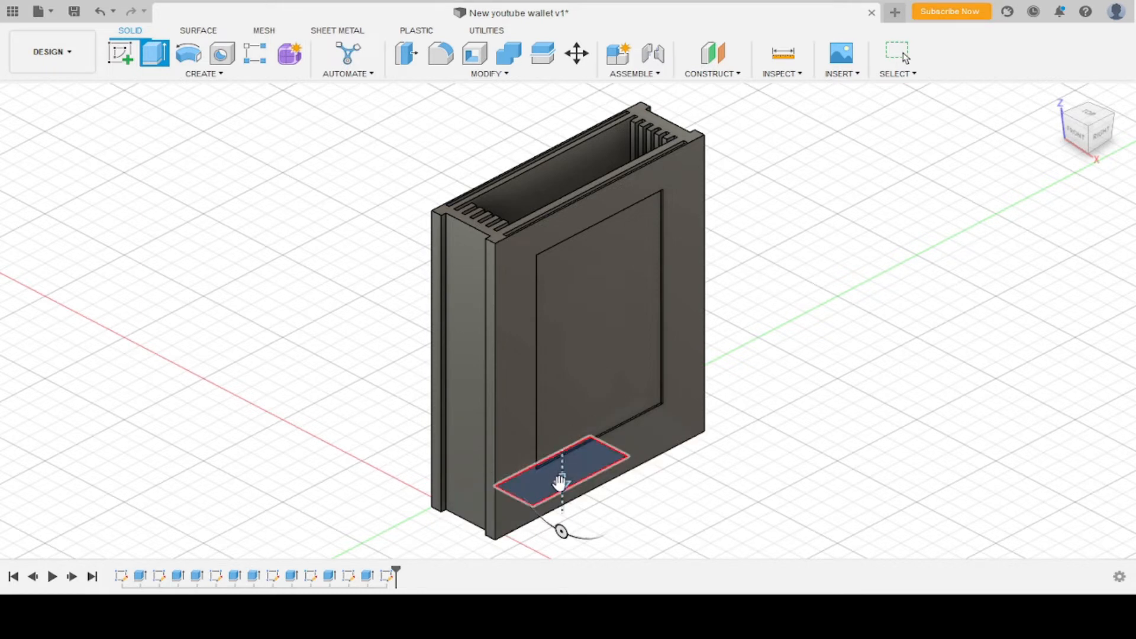
pyautogui.moveTo(559, 485); pyautogui.dragTo(552, 284)
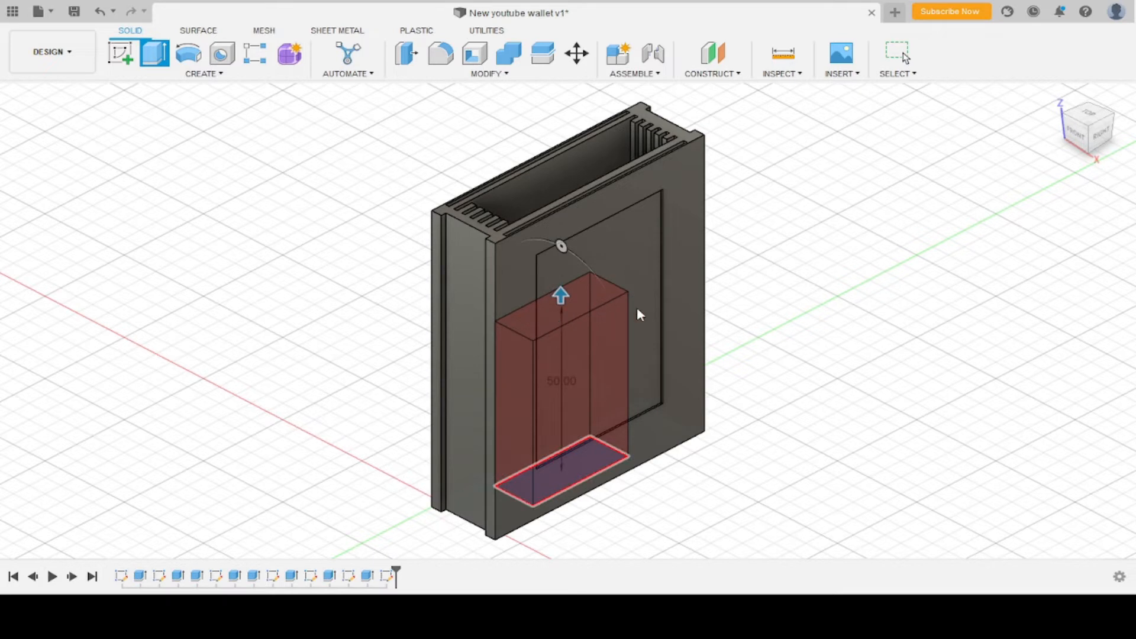
pyautogui.press('Return')
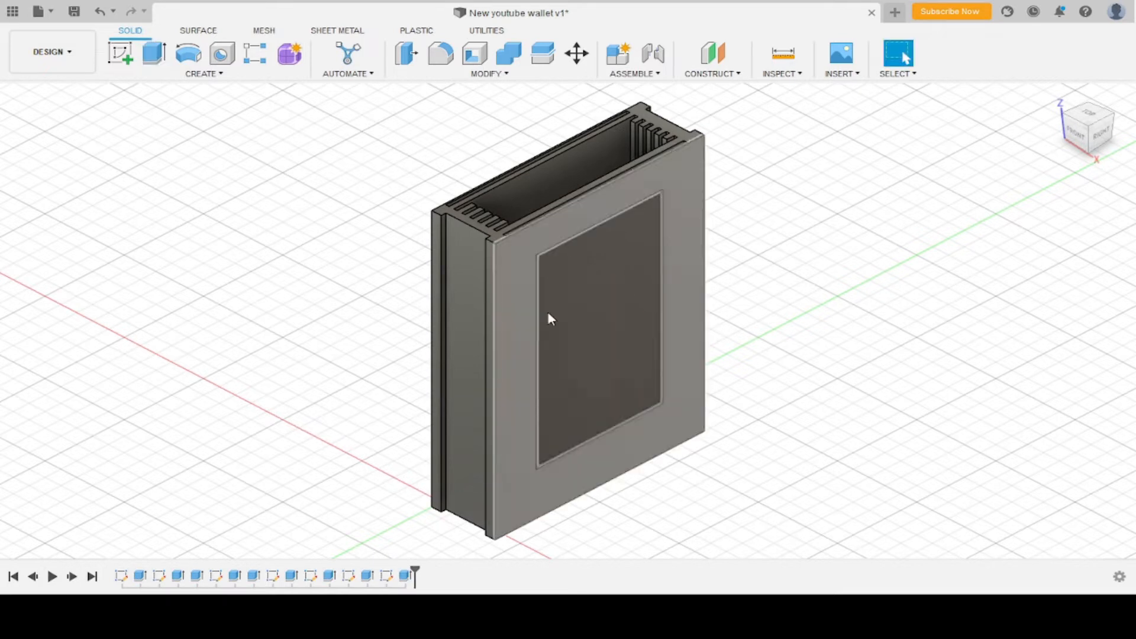
pyautogui.keyDown('shift'); pyautogui.moveTo(548, 311); pyautogui.dragTo(427, 236, button='middle'); pyautogui.keyUp('shift')
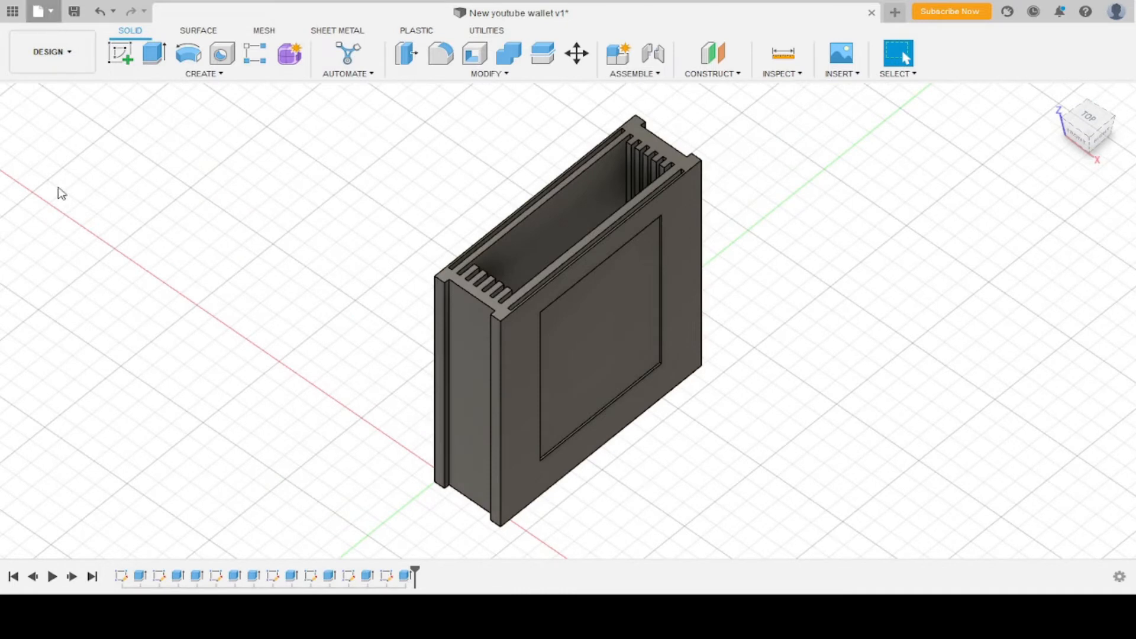